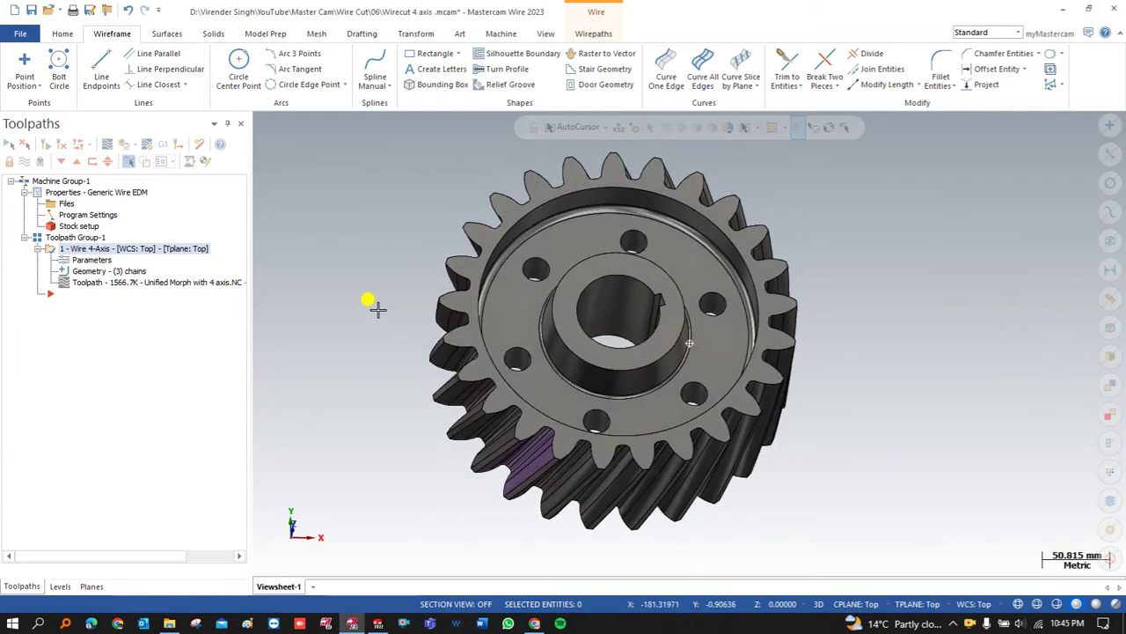
- Backplot the Wire 4-Axis toolpath on the helical gear and lower the playback speed slightly
scroll(376, 308, up, 1)
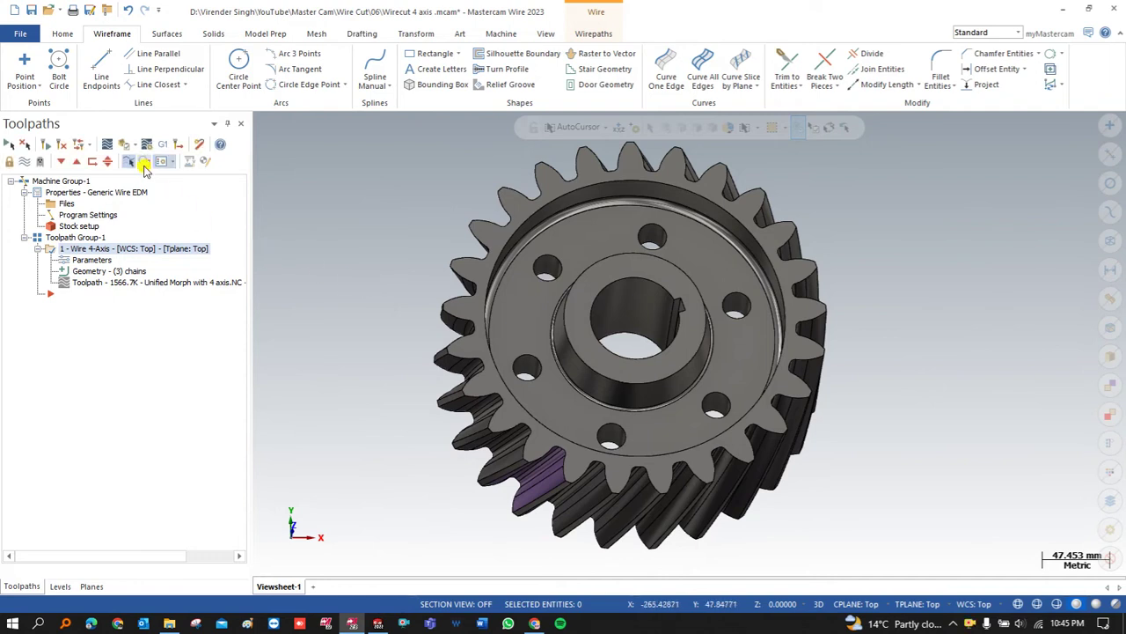
click(109, 150)
click(261, 123)
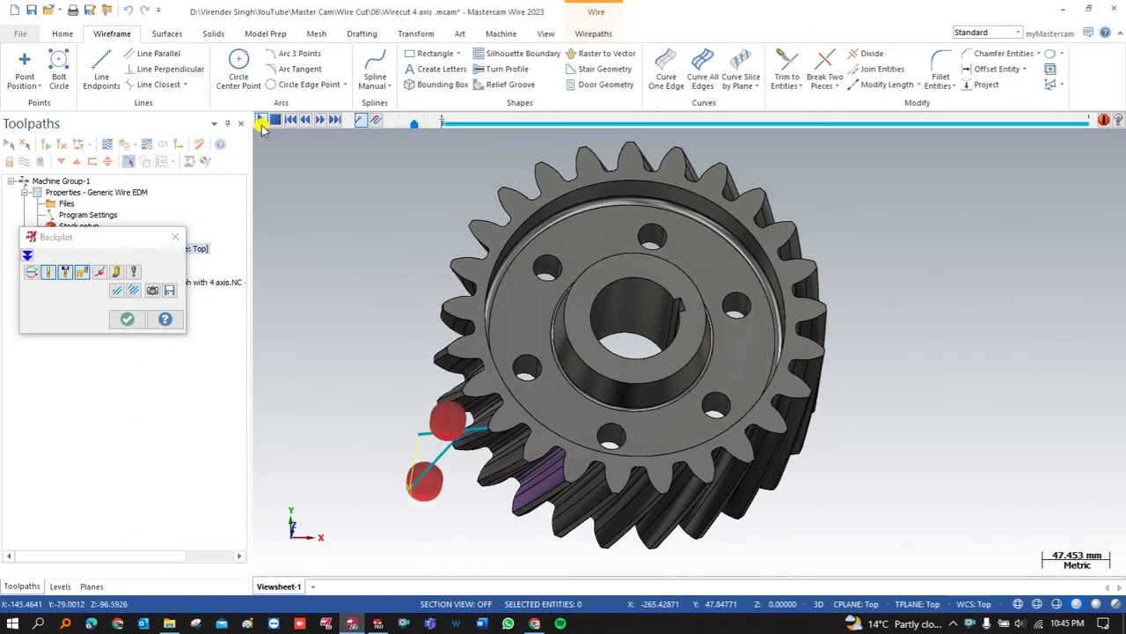
click(411, 128)
scroll(396, 387, down, 2)
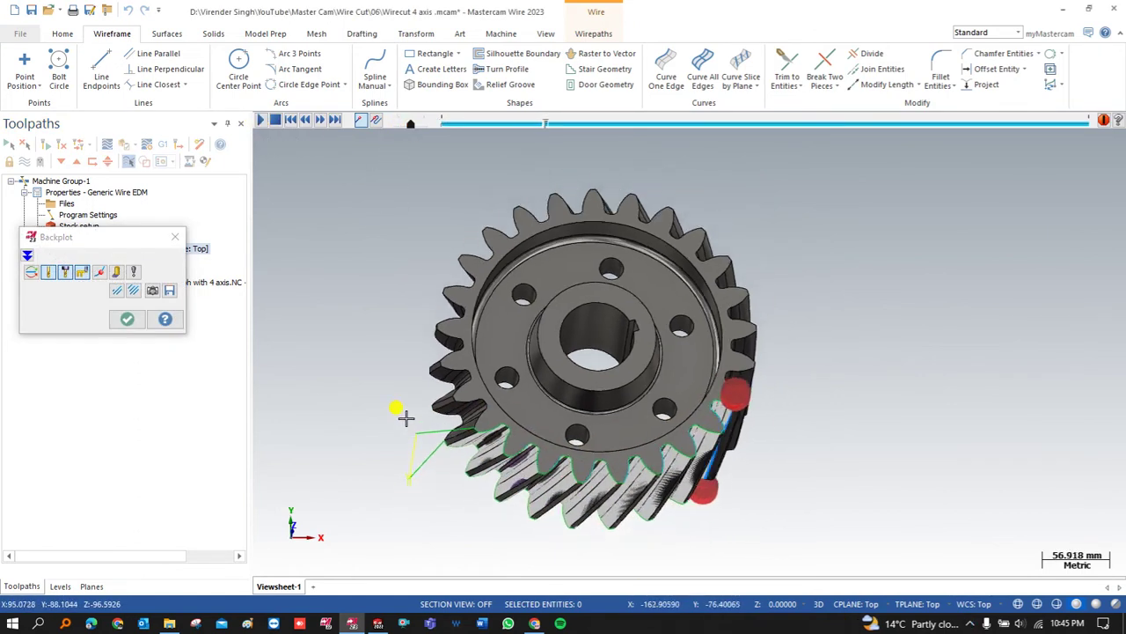
- Examine the wire's motion around the gear teeth from several angles until the playback ends, and close the backplot
mouse_move(398, 390)
middle_down()
mouse_move(372, 387)
mouse_move(390, 395)
mouse_move(399, 370)
middle_up()
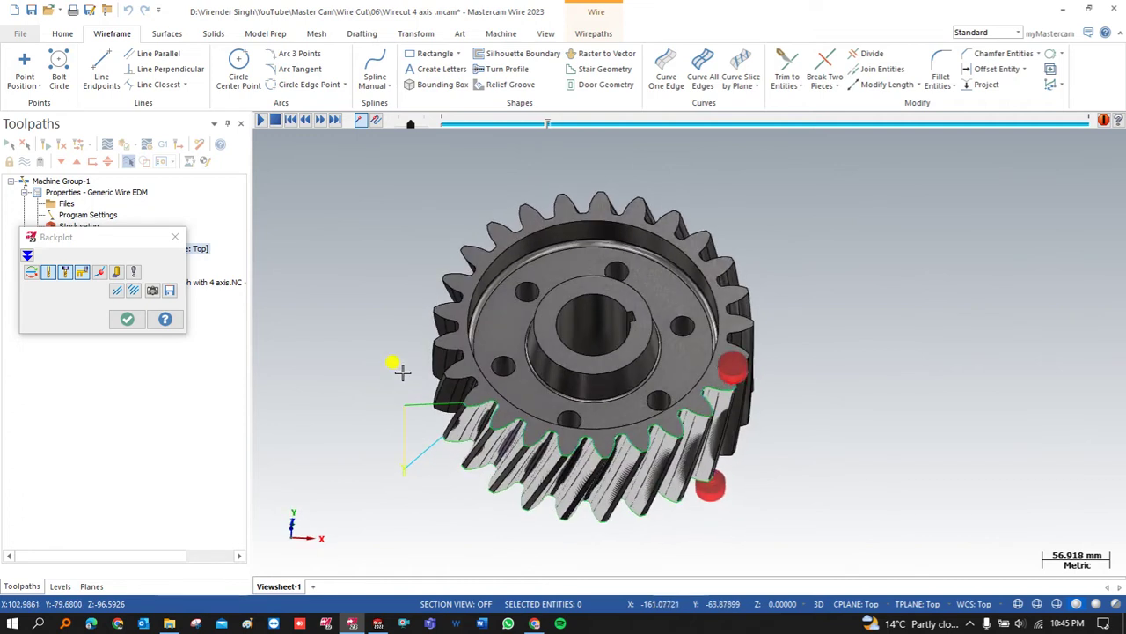
scroll(448, 261, up, 1)
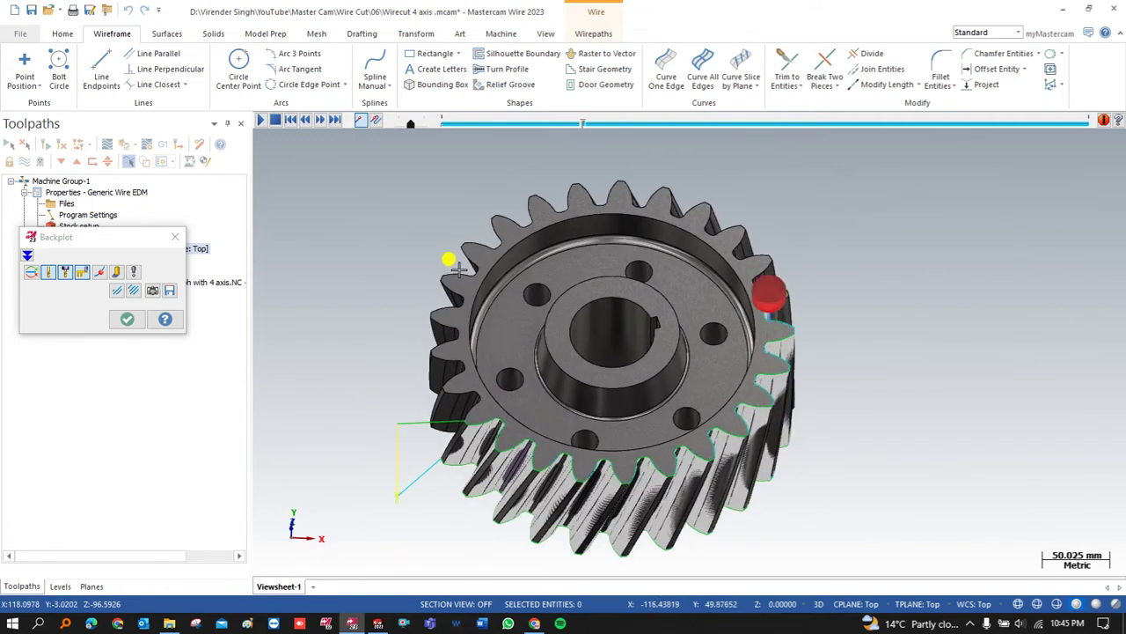
middle_drag(457, 270, 482, 304)
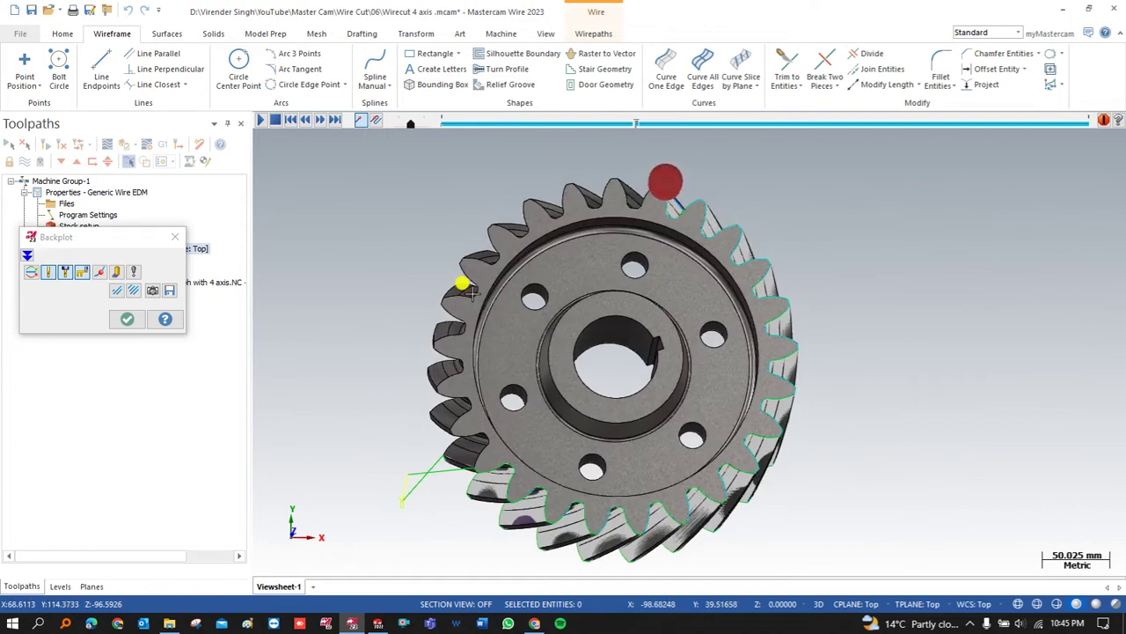
right_click(369, 254)
click(396, 325)
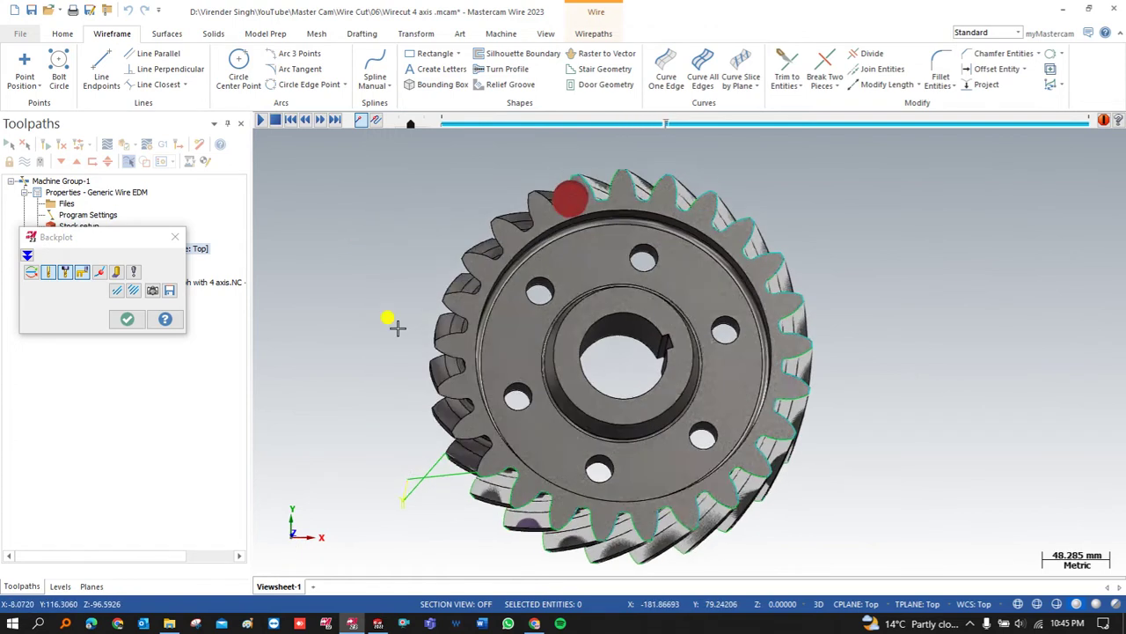
scroll(409, 313, down, 1)
middle_drag(428, 318, 484, 286)
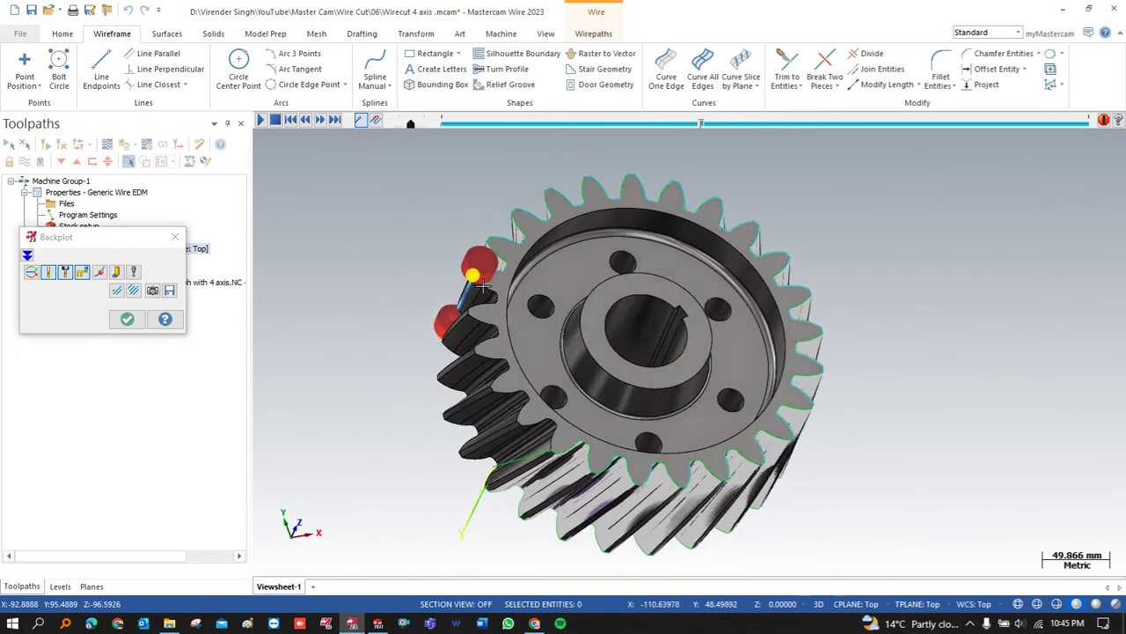
scroll(482, 285, up, 1)
scroll(404, 289, down, 1)
middle_drag(402, 290, 377, 268)
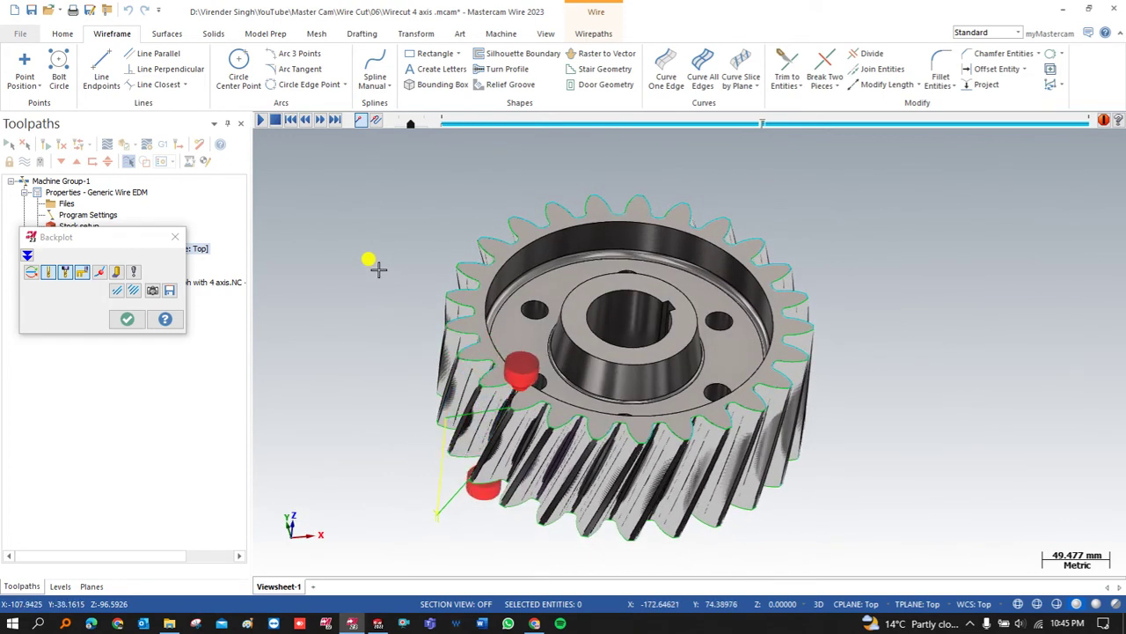
middle_drag(375, 267, 373, 263)
scroll(381, 253, down, 3)
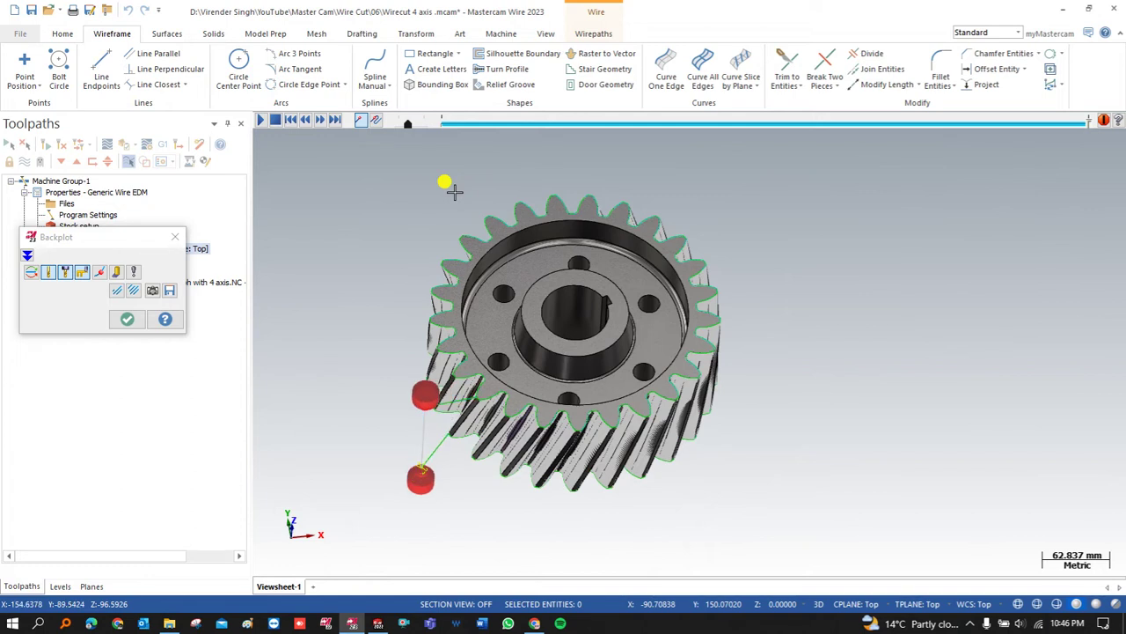
key(Escape)
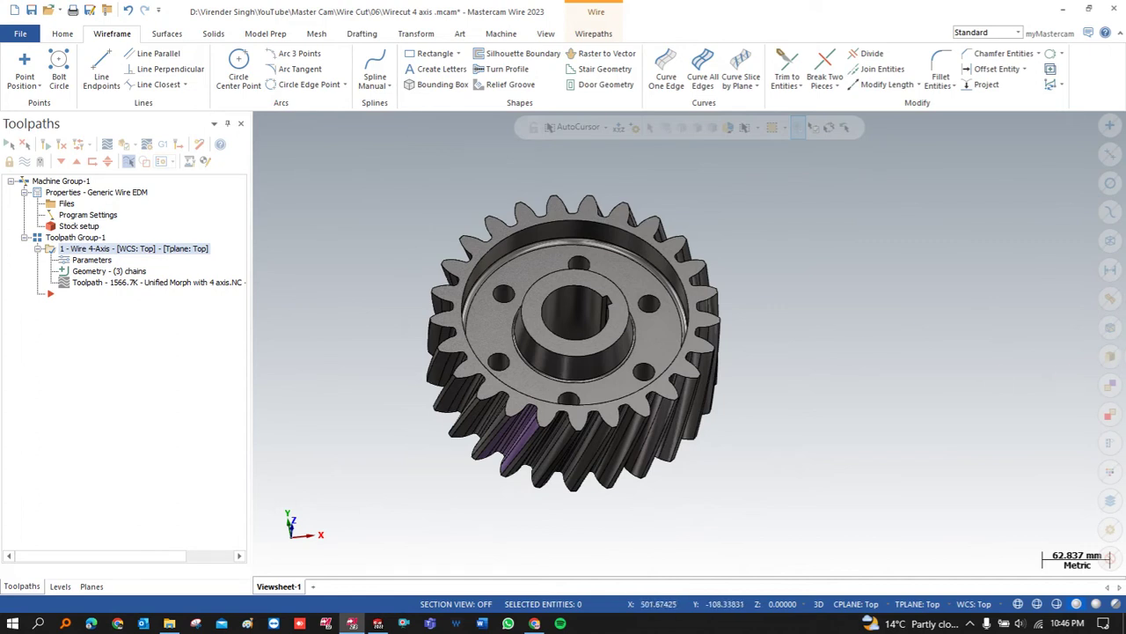
- Open "Unified Morph with 4 axis .mcam" from File Explorer and delete the stray line beside the gear
key(alt+Tab)
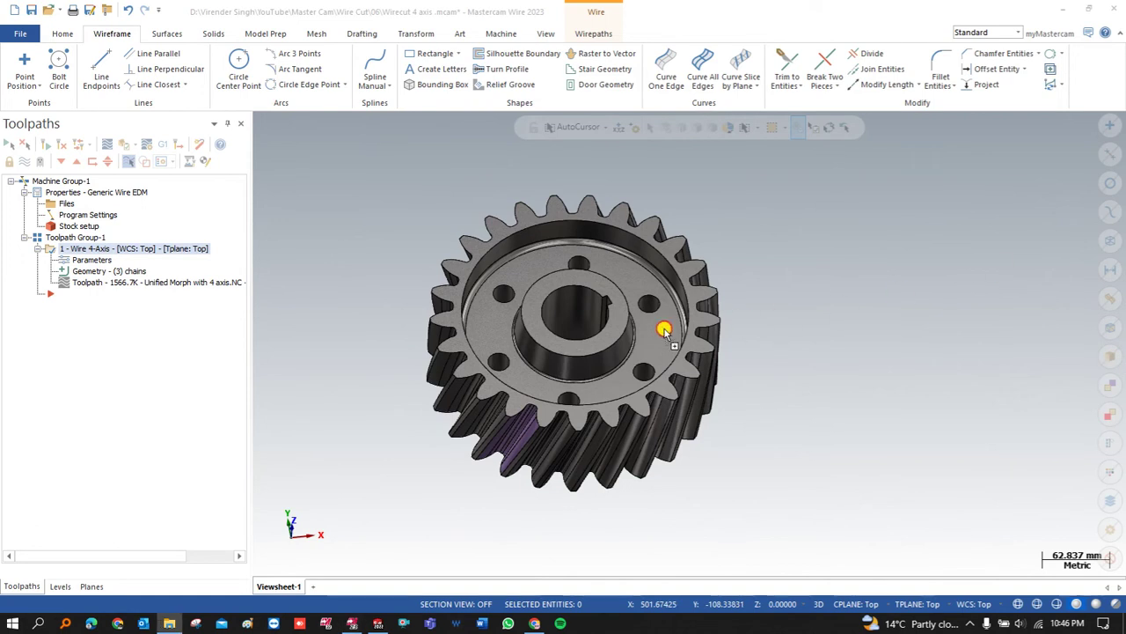
click(615, 336)
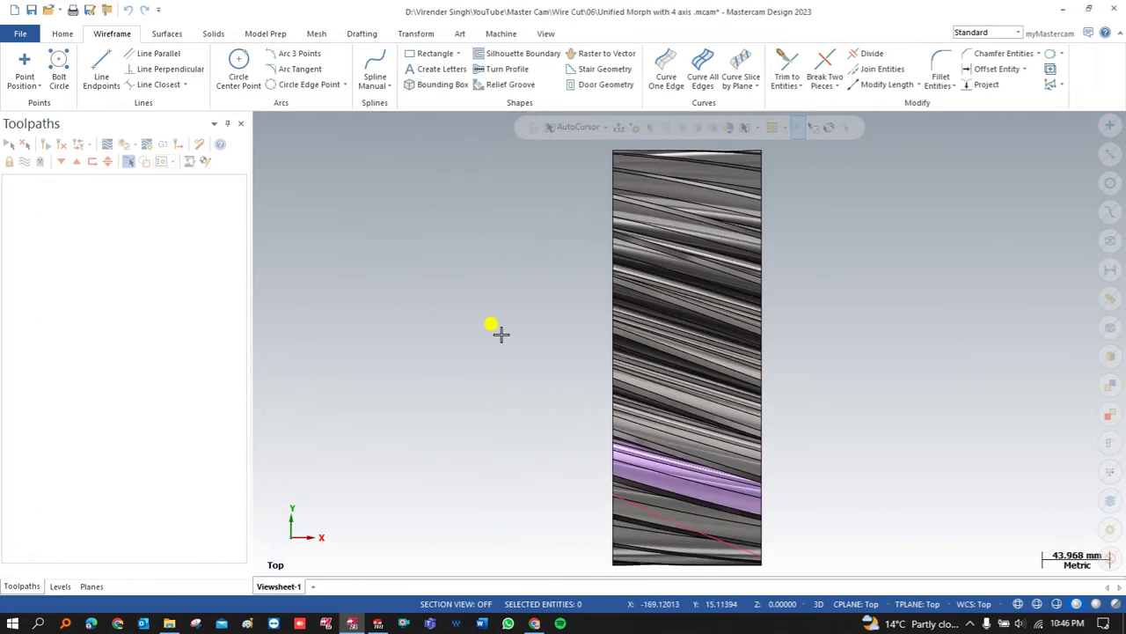
middle_drag(585, 327, 393, 281)
click(545, 408)
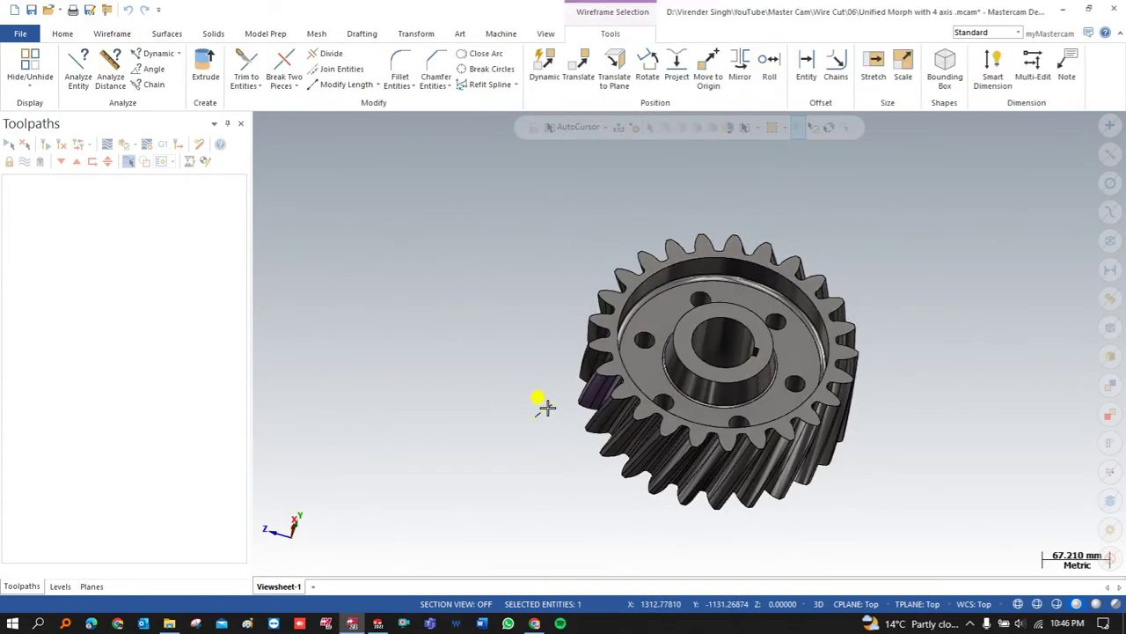
click(545, 408)
mouse_move(440, 385)
middle_down()
mouse_move(428, 370)
mouse_move(516, 341)
mouse_move(505, 355)
middle_up()
- Show the gnomons and check how the Top WCS axes are oriented on the gear in top and tilted views
click(545, 33)
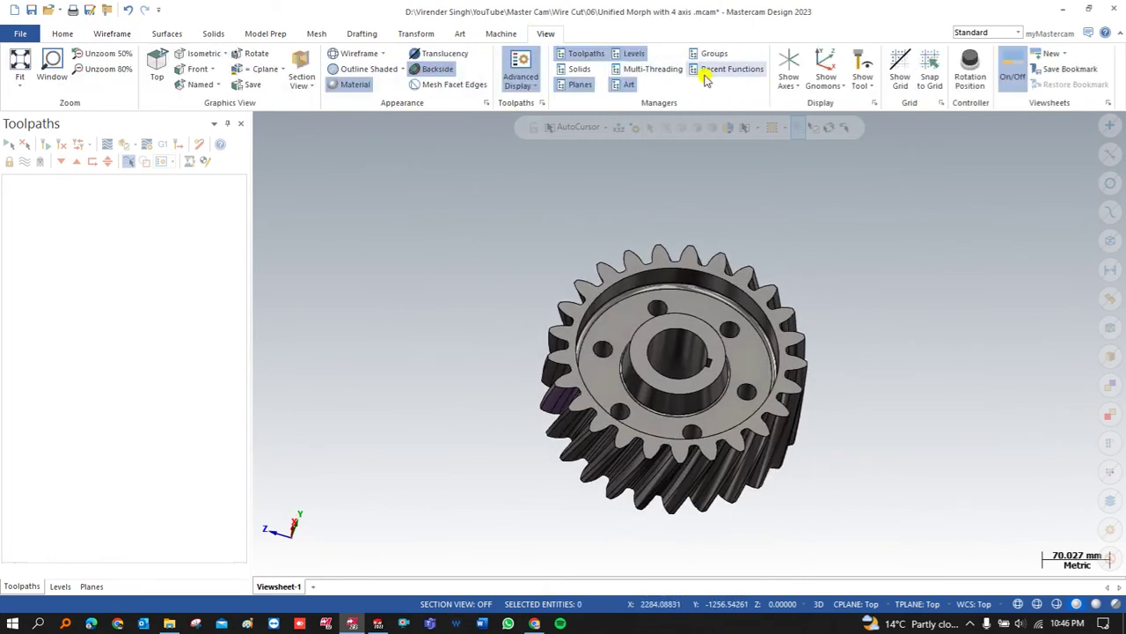
click(825, 70)
scroll(452, 289, down, 2)
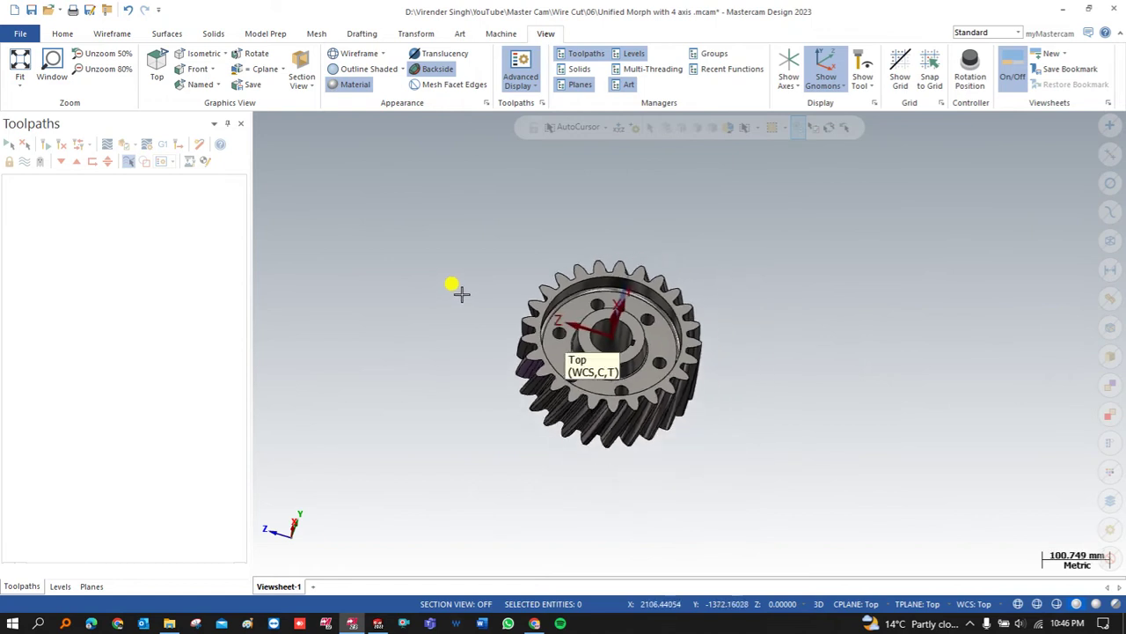
right_click(476, 328)
click(500, 346)
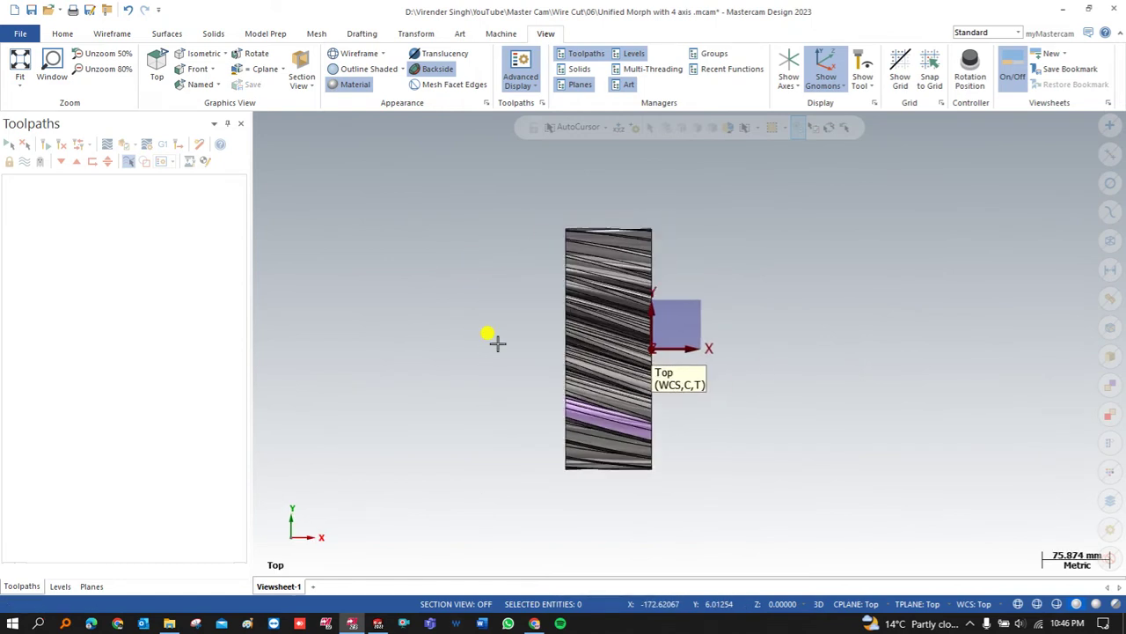
middle_drag(567, 296, 483, 307)
right_click(482, 306)
key(Escape)
middle_drag(440, 344, 417, 334)
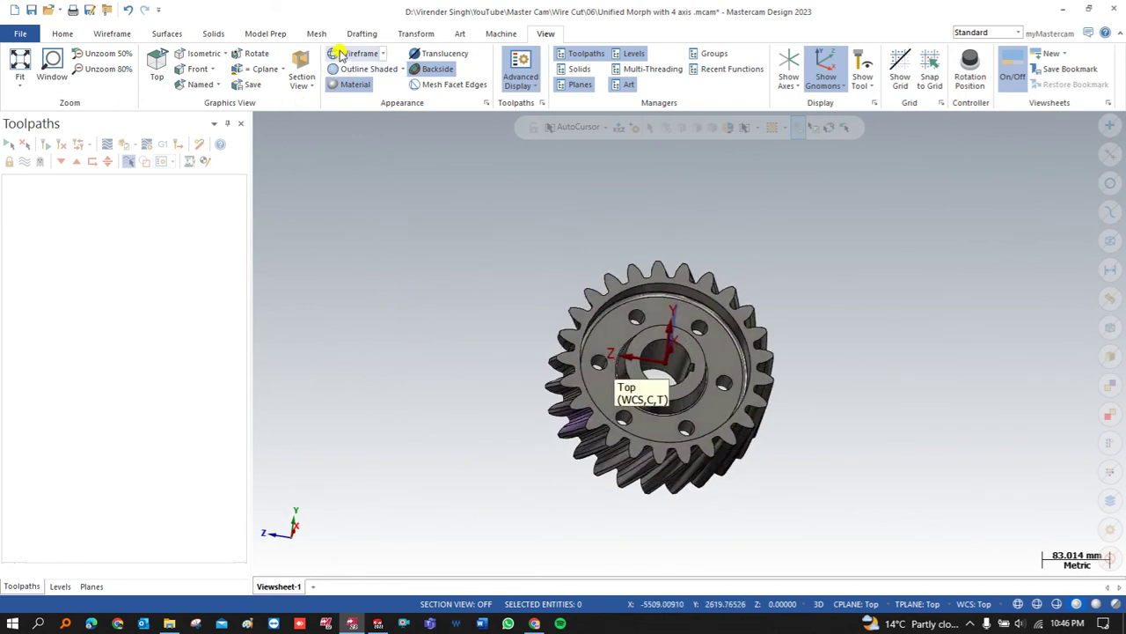
- Align the gear to the Top plane using the hub's flat face and a two-point alignment vector, with the origin at the bounding box's top-face centre
click(261, 35)
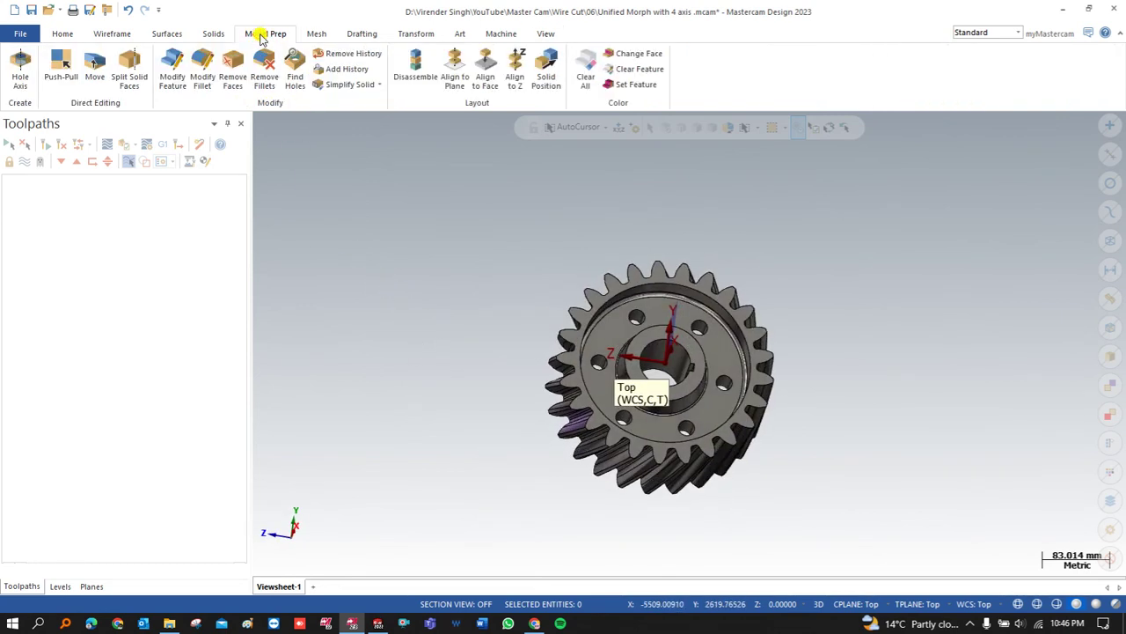
click(457, 59)
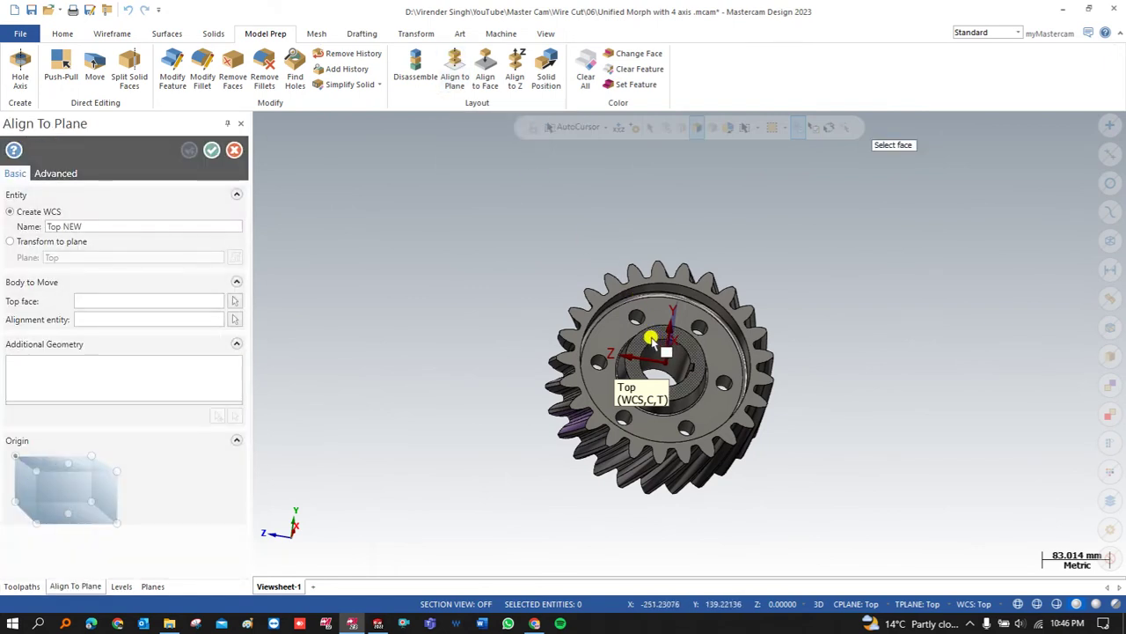
click(652, 341)
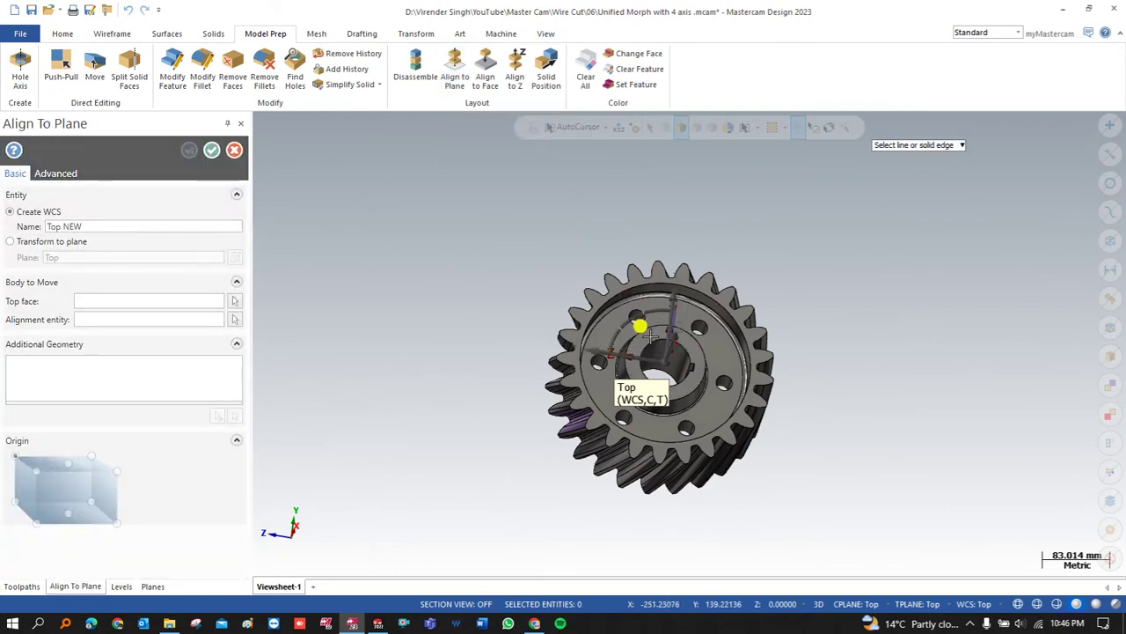
click(609, 444)
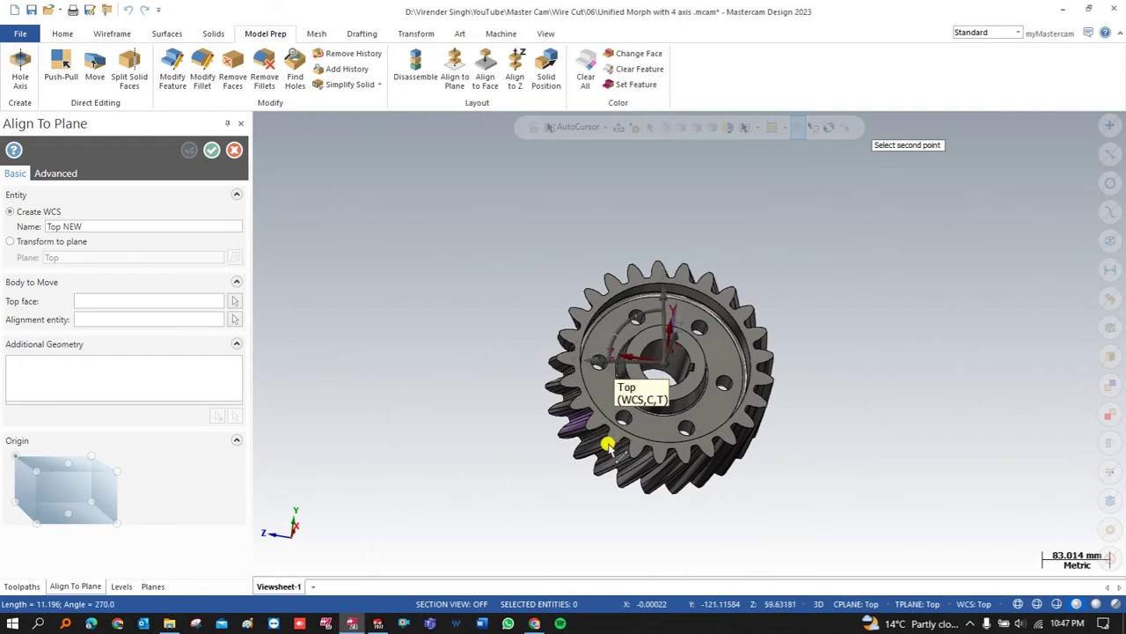
scroll(612, 449, up, 4)
click(613, 451)
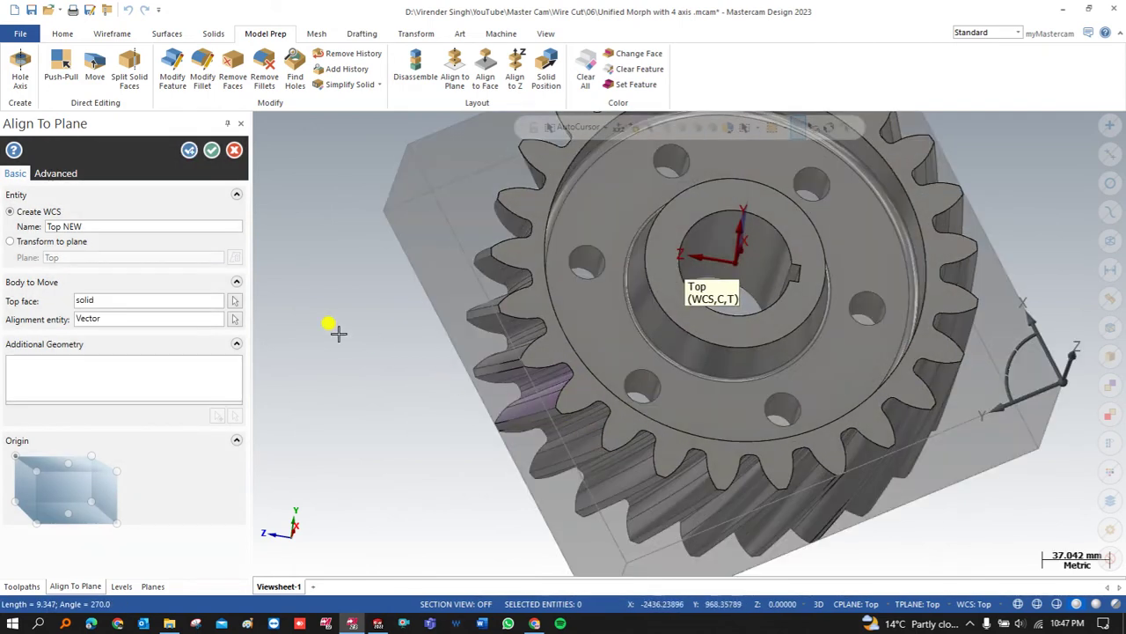
click(46, 244)
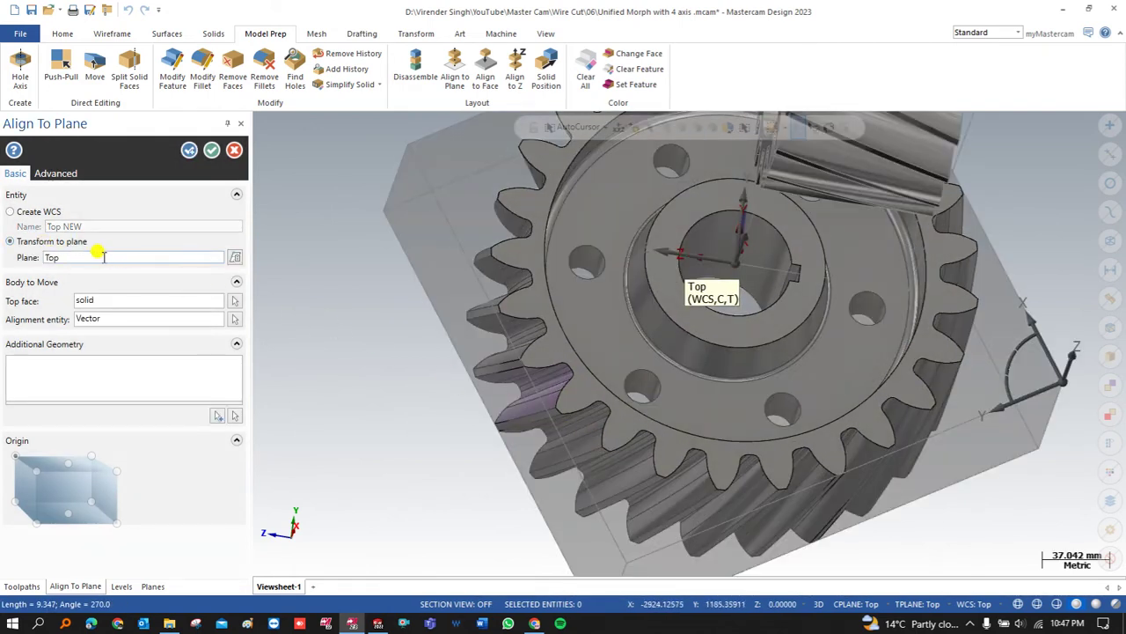
click(71, 467)
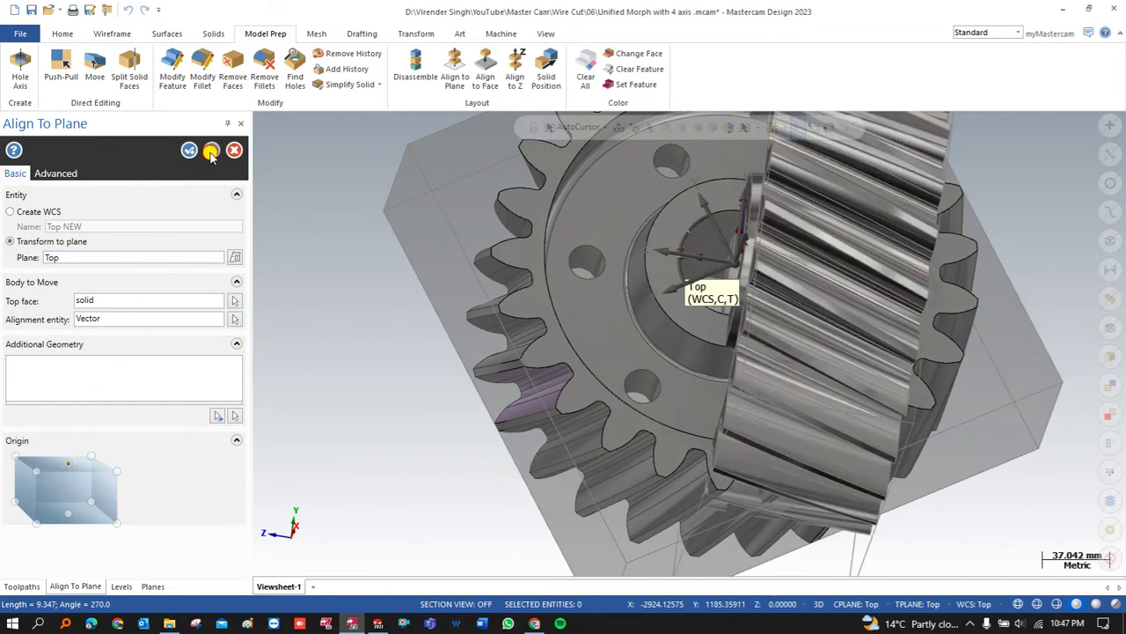
- Inspect the realigned gear and the Top gnomon's position on it from the top and from several tilted angles
right_click(391, 211)
click(432, 299)
right_click(467, 239)
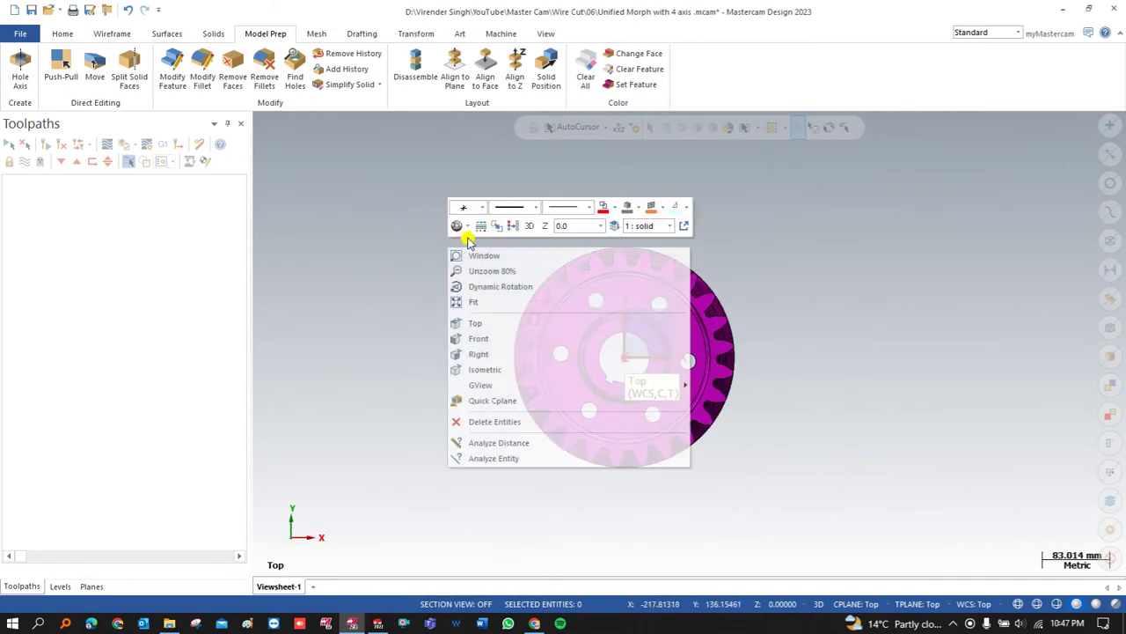
key(alt+7)
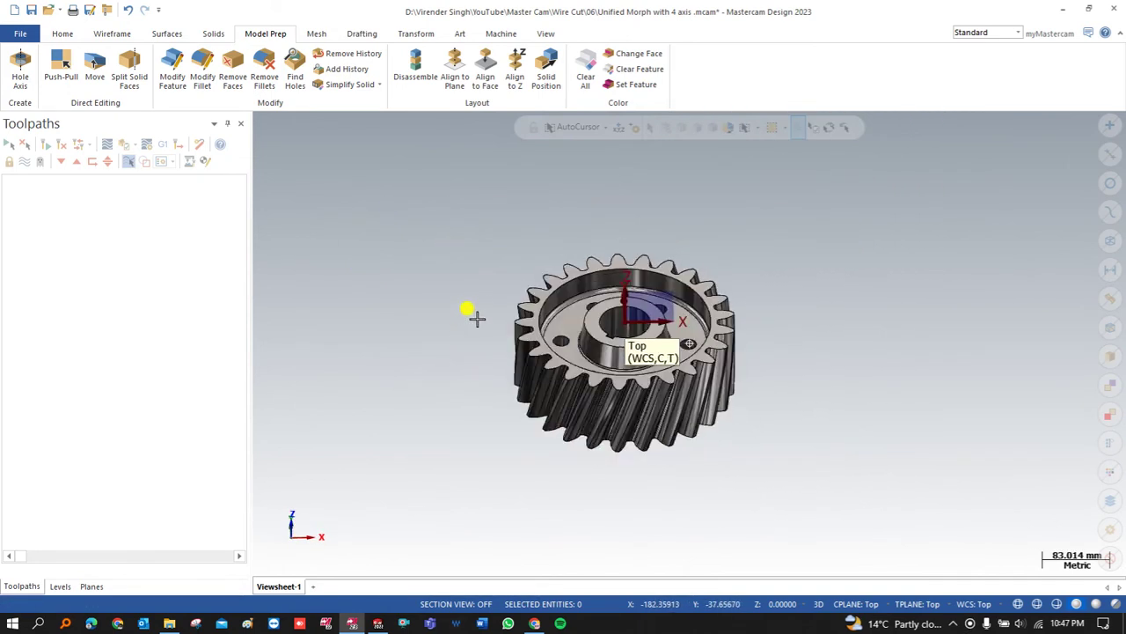
scroll(575, 326, up, 3)
scroll(575, 325, down, 1)
mouse_move(573, 317)
middle_down()
mouse_move(567, 362)
mouse_move(578, 344)
mouse_move(569, 329)
middle_up()
scroll(563, 330, up, 2)
right_click(375, 306)
click(410, 380)
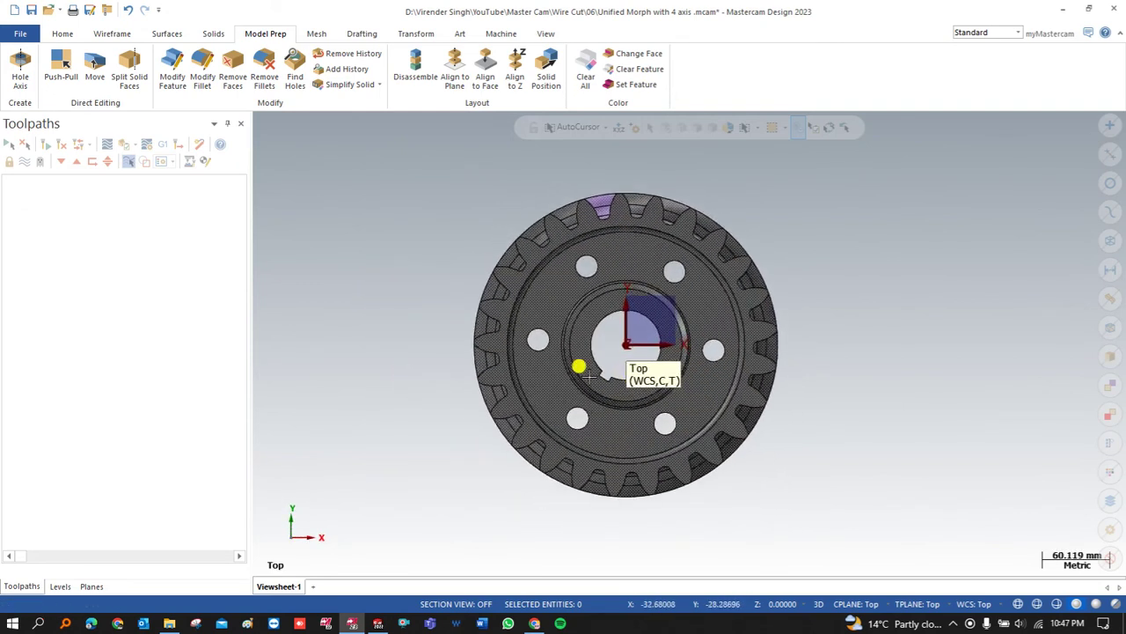
scroll(572, 370, up, 1)
scroll(563, 356, up, 1)
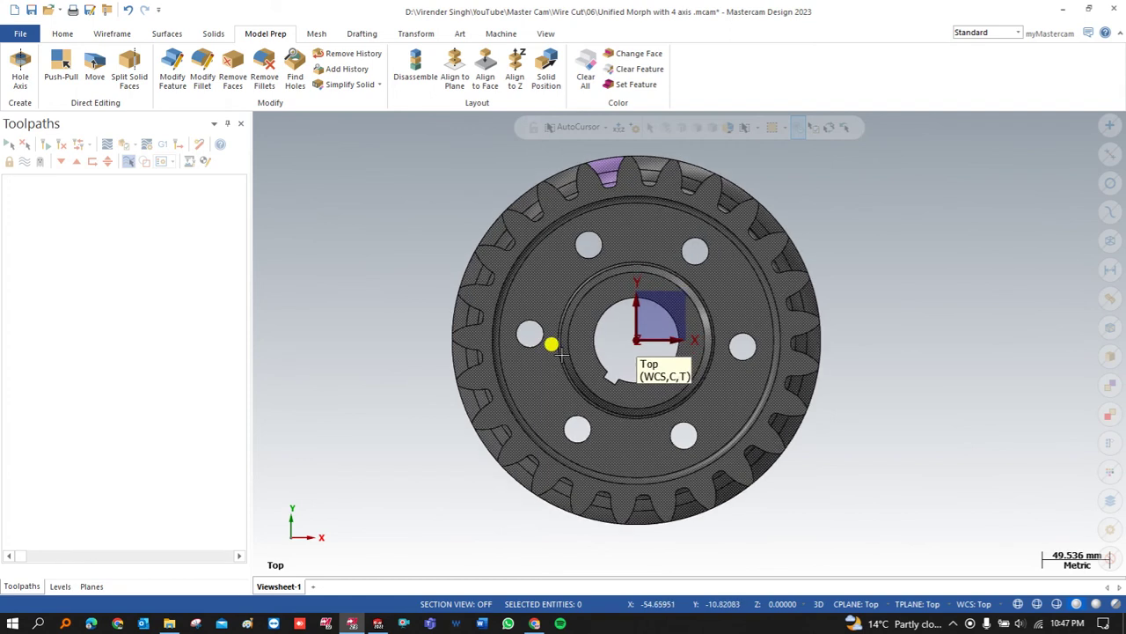
scroll(561, 354, down, 1)
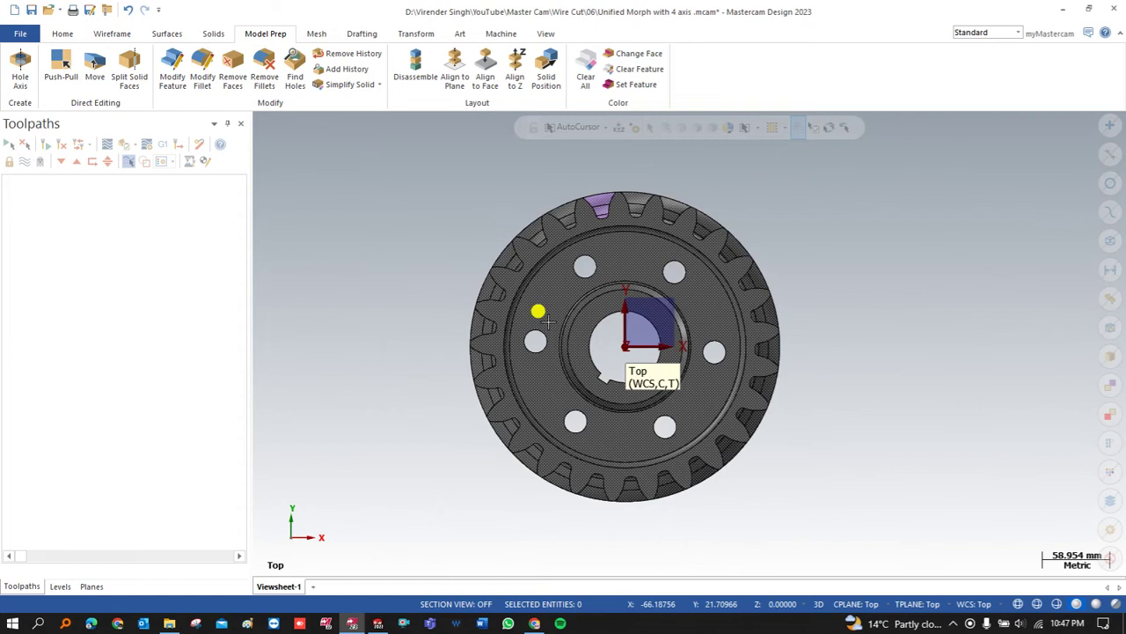
scroll(552, 306, up, 1)
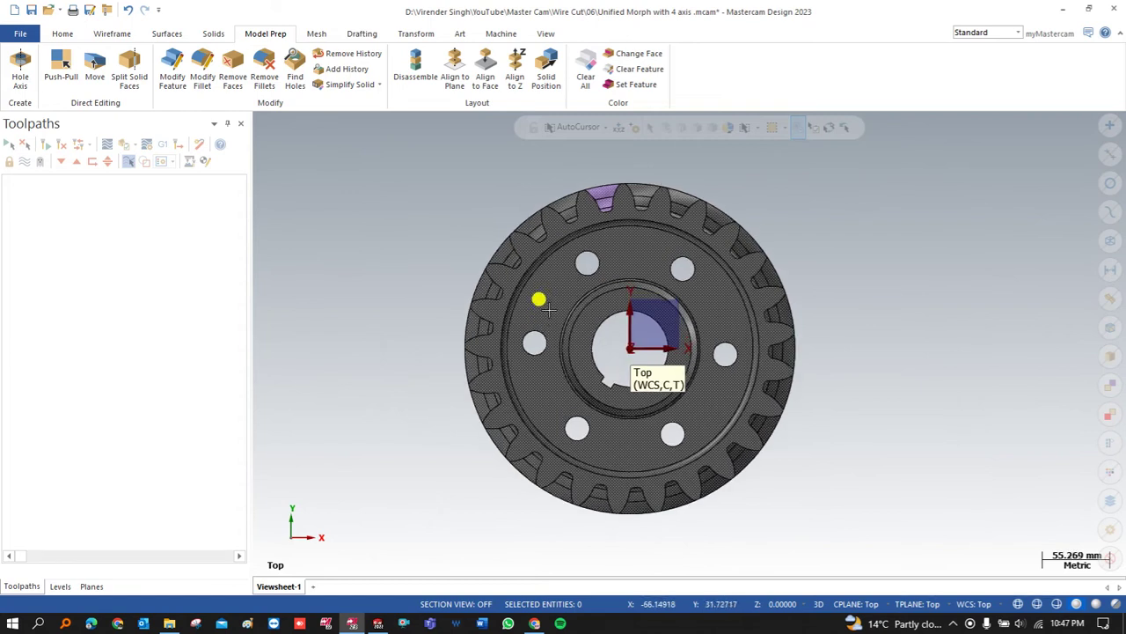
middle_drag(544, 341, 560, 296)
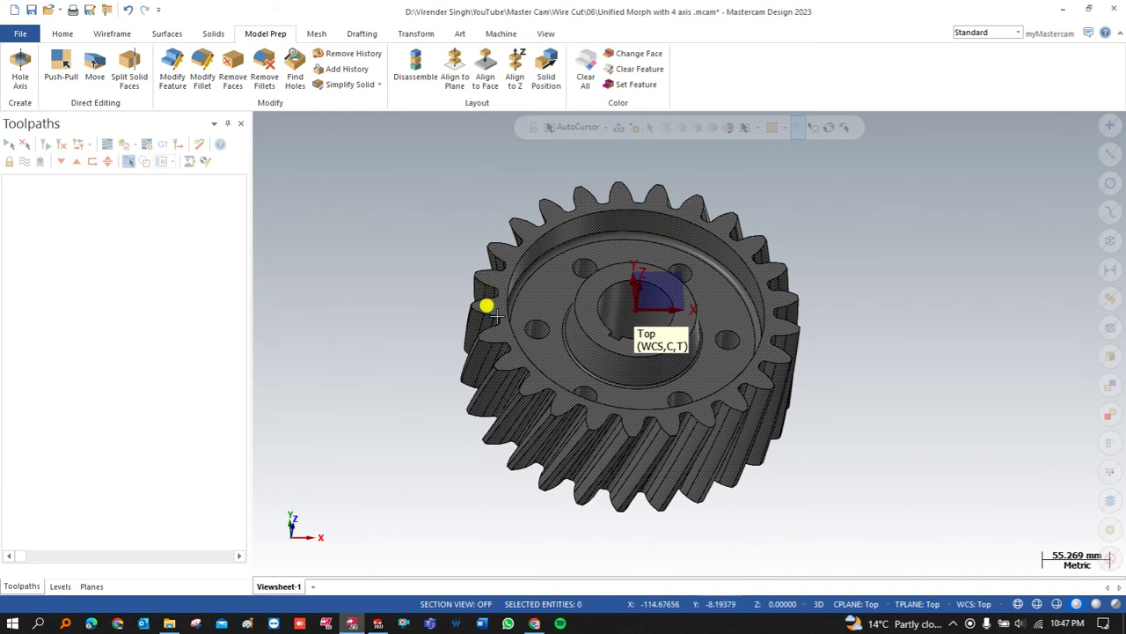
middle_drag(493, 394, 450, 304)
scroll(453, 334, up, 2)
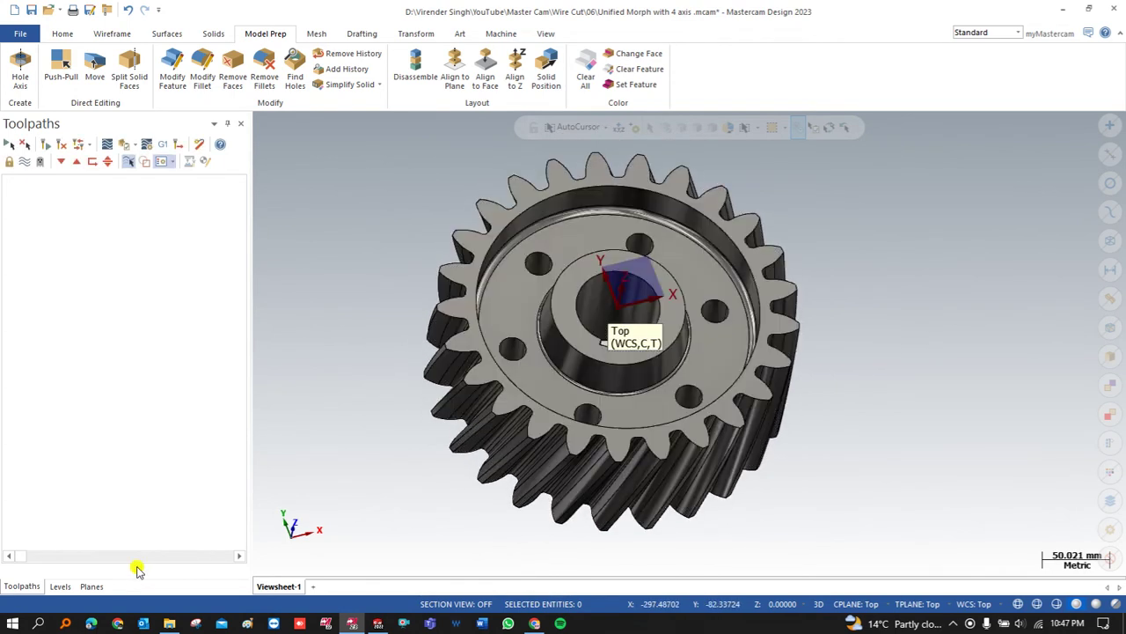
- Create curves on all edges of the gear's two toothed end faces, keeping both inside and outside loops, on level 2
click(92, 586)
click(60, 586)
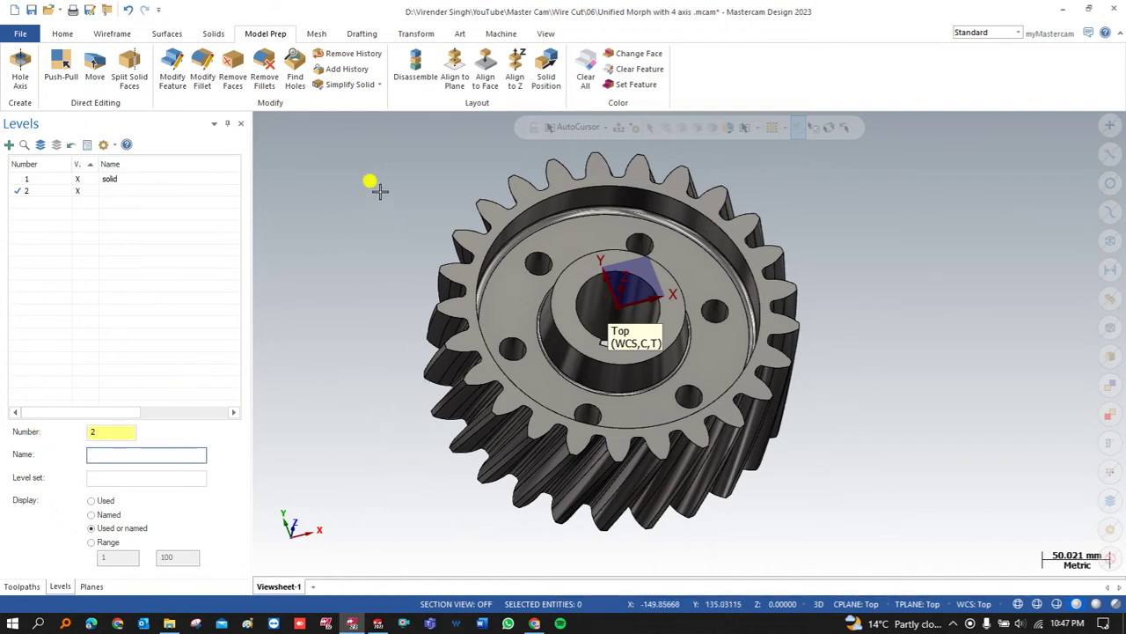
click(123, 40)
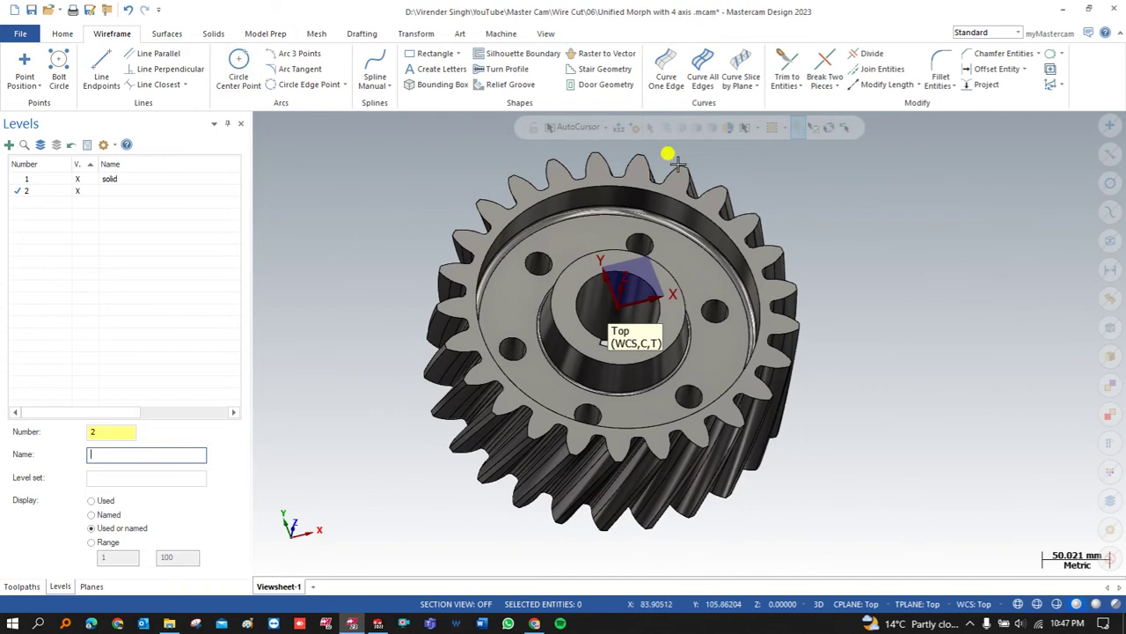
click(666, 63)
click(698, 66)
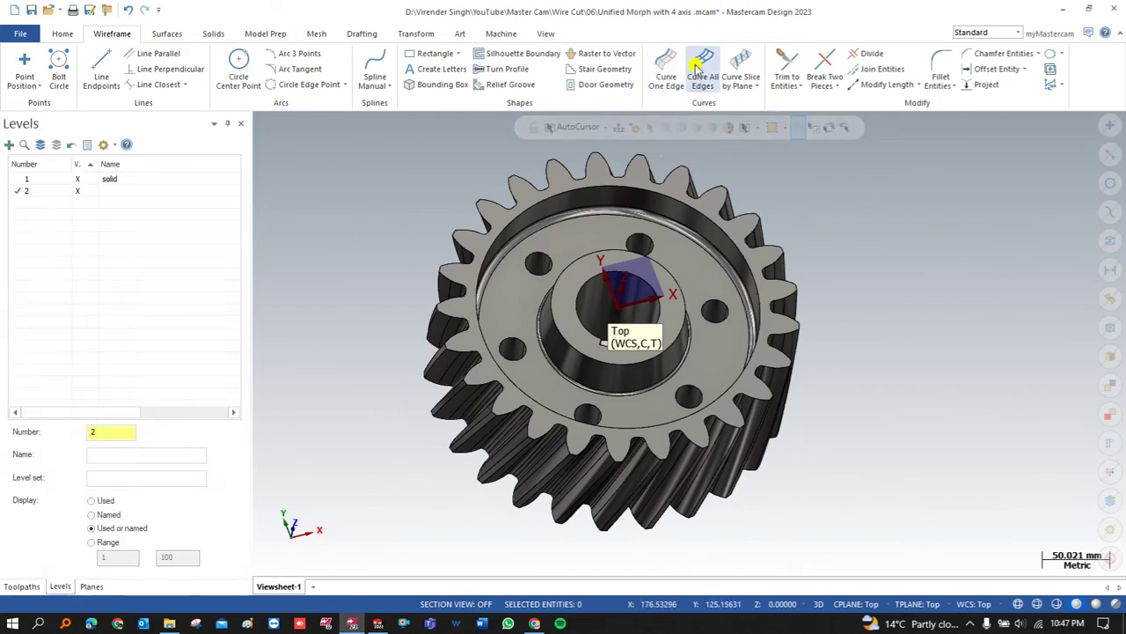
middle_drag(459, 317, 478, 337)
click(478, 393)
click(614, 160)
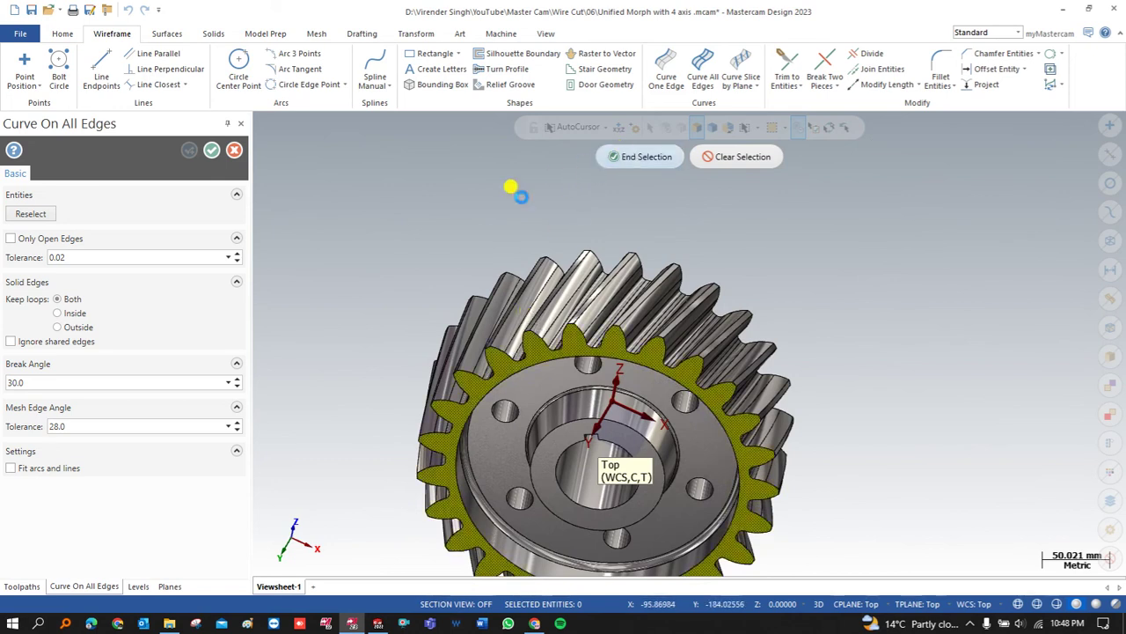
middle_drag(484, 190, 437, 305)
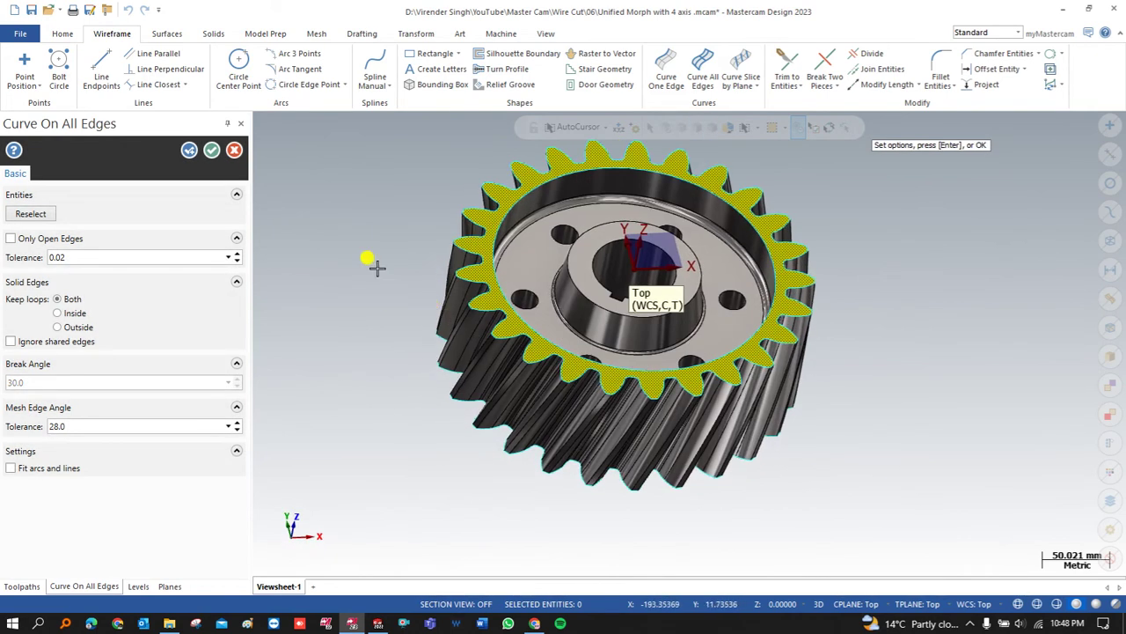
click(189, 151)
key(Escape)
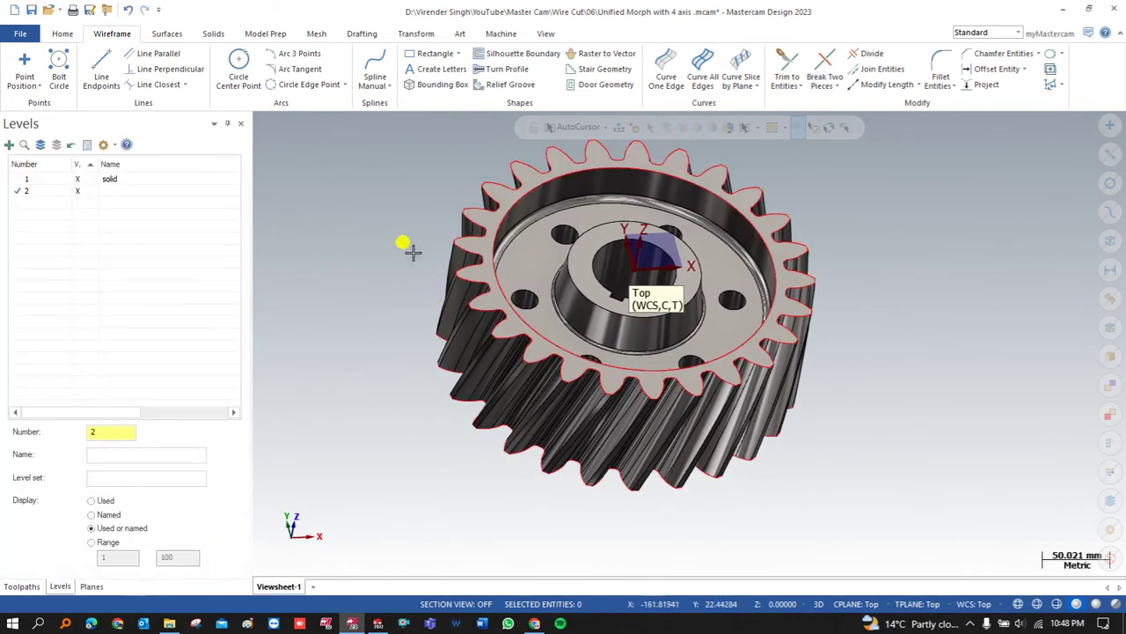
- Create a curve on one helical tooth edge running between the gear's two end faces
click(666, 77)
middle_drag(428, 338, 501, 390)
click(502, 390)
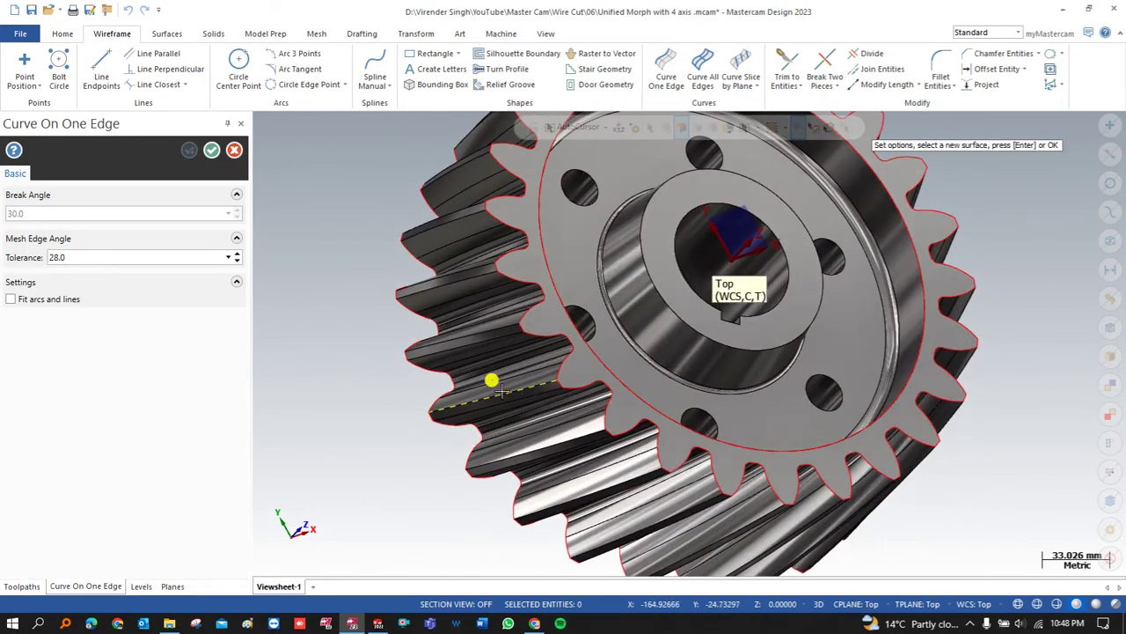
click(210, 151)
- Give the helical tooth-edge curve a thicker line width and change its colour to blue
click(62, 35)
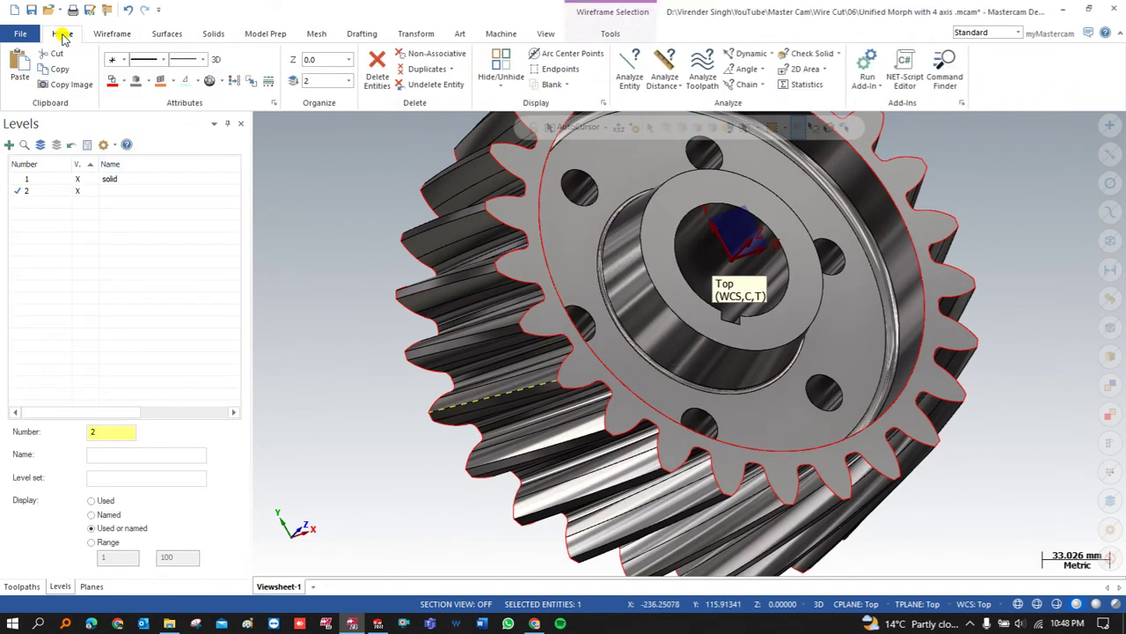
click(202, 60)
click(197, 132)
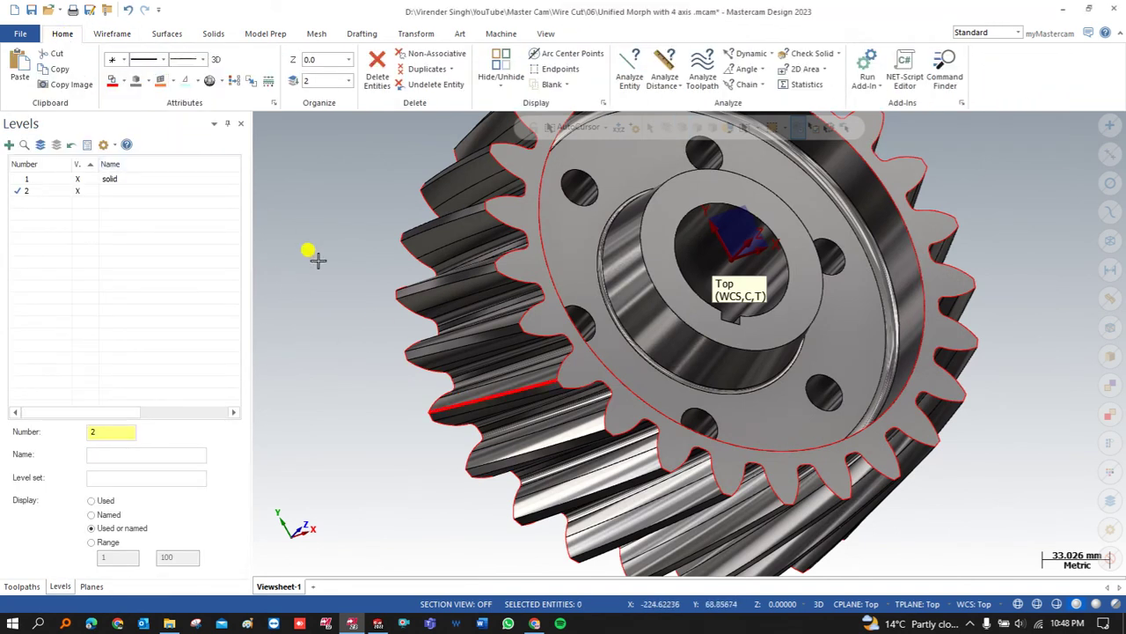
click(478, 393)
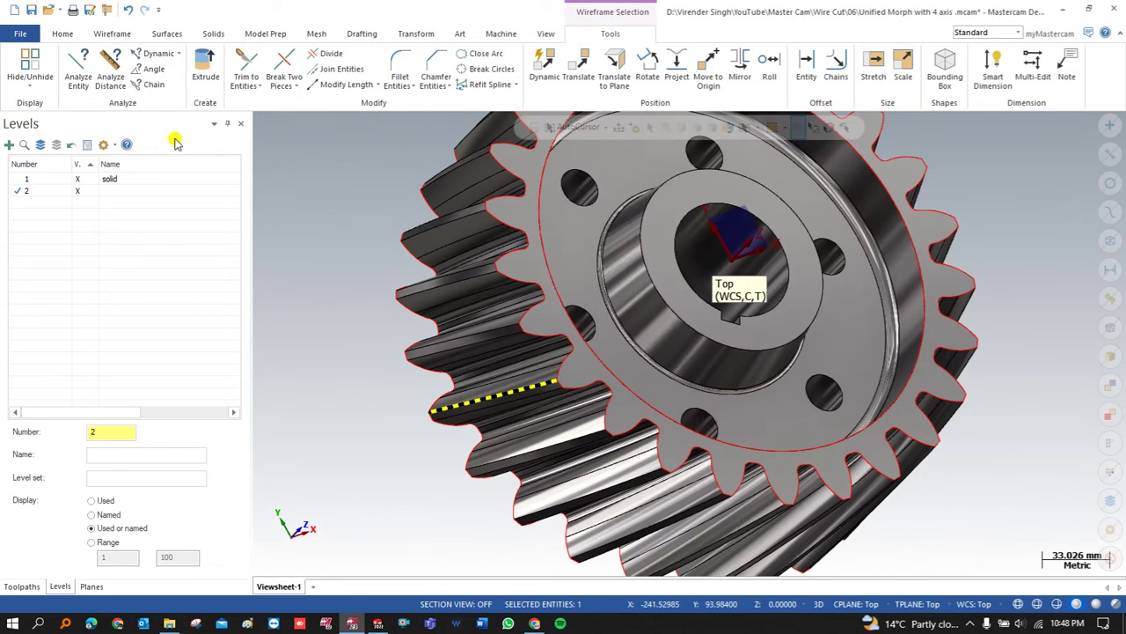
click(62, 34)
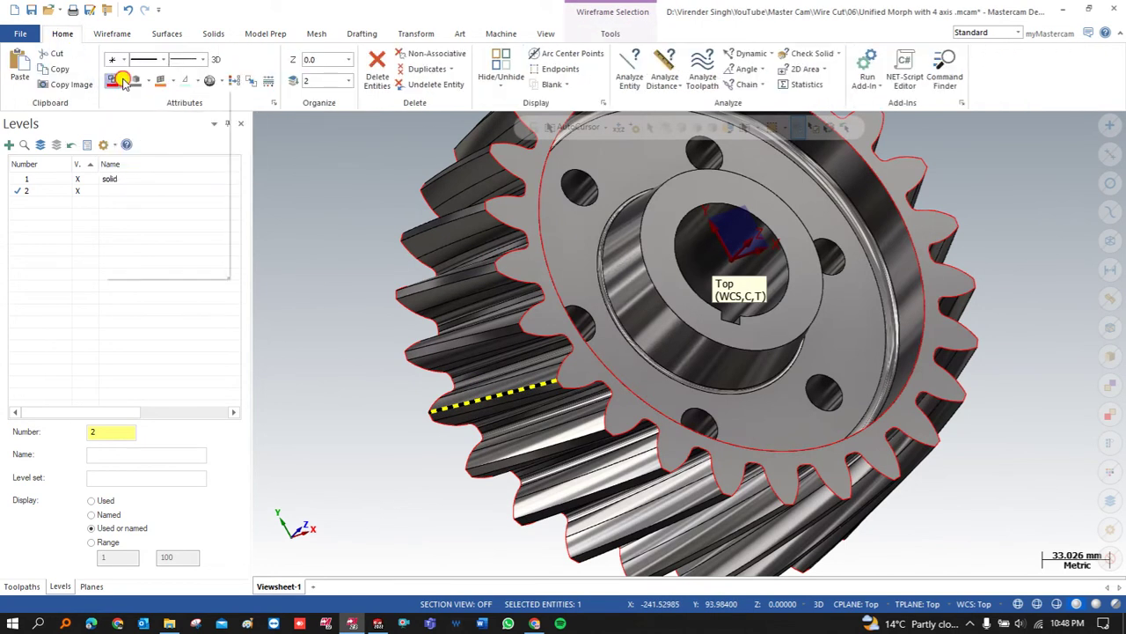
click(123, 80)
click(205, 113)
middle_drag(300, 233, 394, 318)
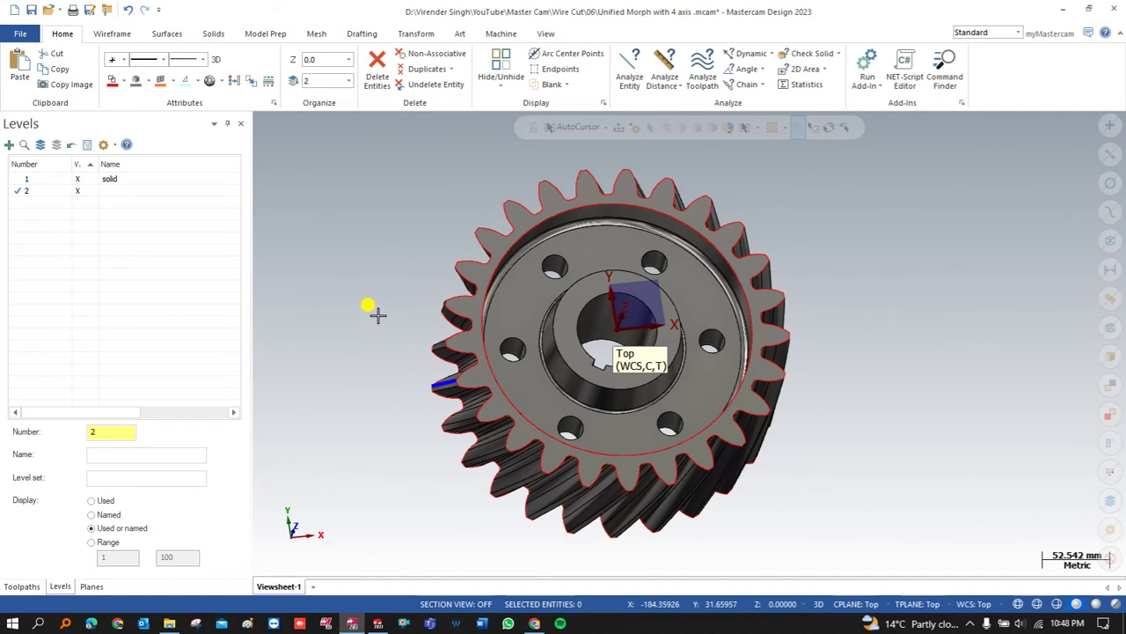
- Isolate all the wireframe curves by hiding the solid gear, and show them from the top
click(1110, 239)
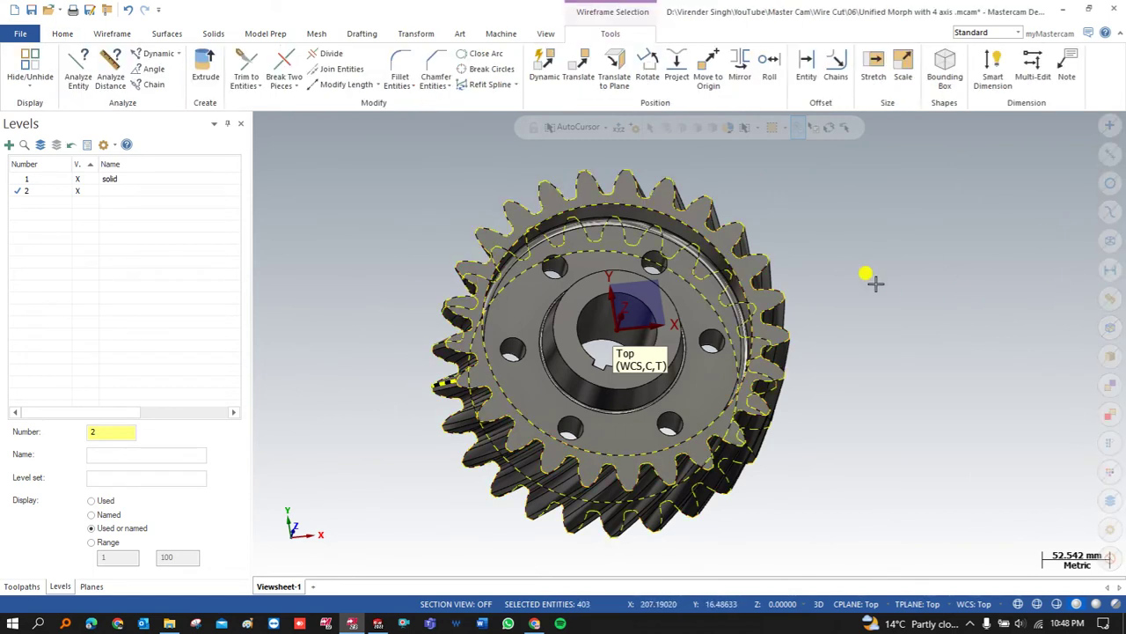
key(alt+e)
right_click(366, 279)
click(375, 352)
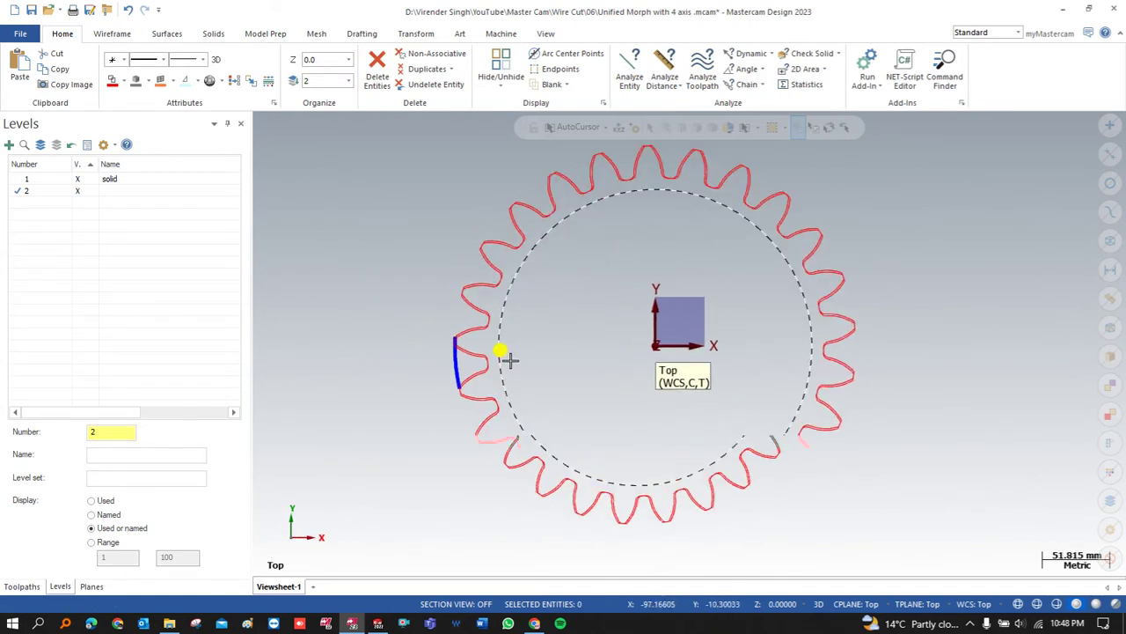
- Examine how the blue curve links the upper and lower tooth profiles in close-up tilted and top views
scroll(492, 352, up, 1)
middle_drag(458, 380, 494, 357)
scroll(491, 352, up, 1)
scroll(491, 352, up, 1)
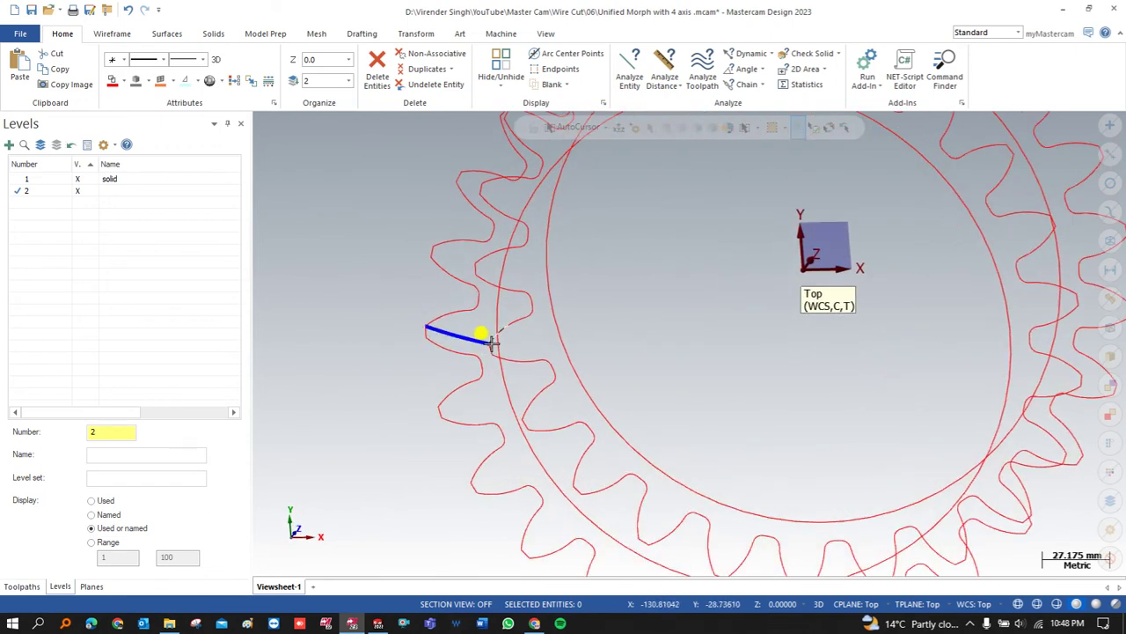
right_click(377, 315)
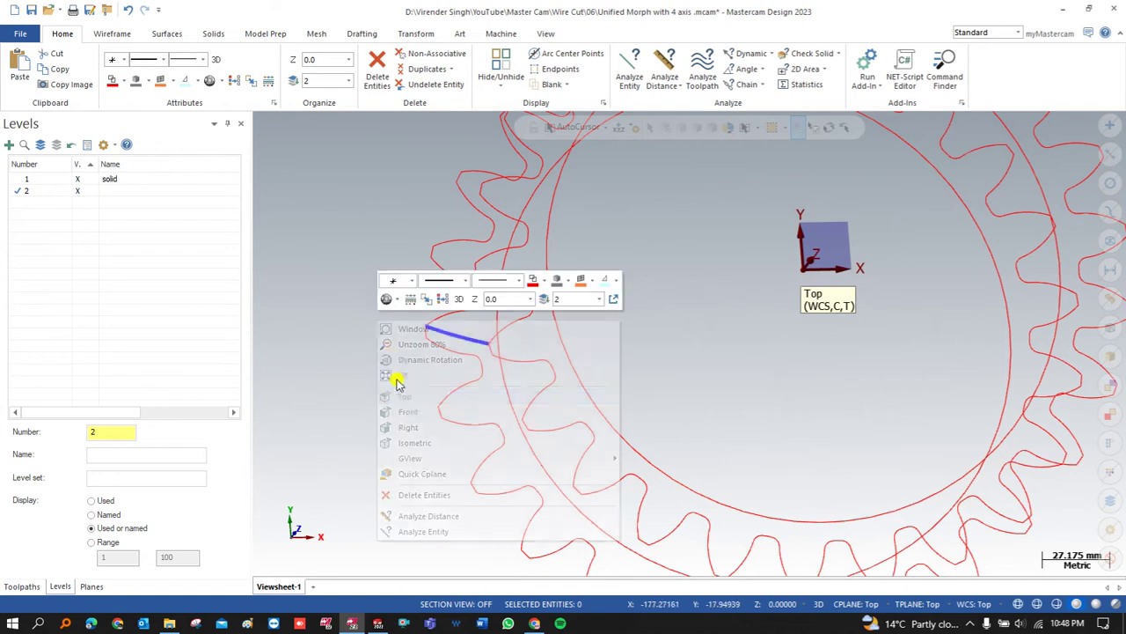
click(400, 396)
scroll(558, 352, down, 1)
scroll(519, 356, down, 1)
scroll(515, 357, up, 1)
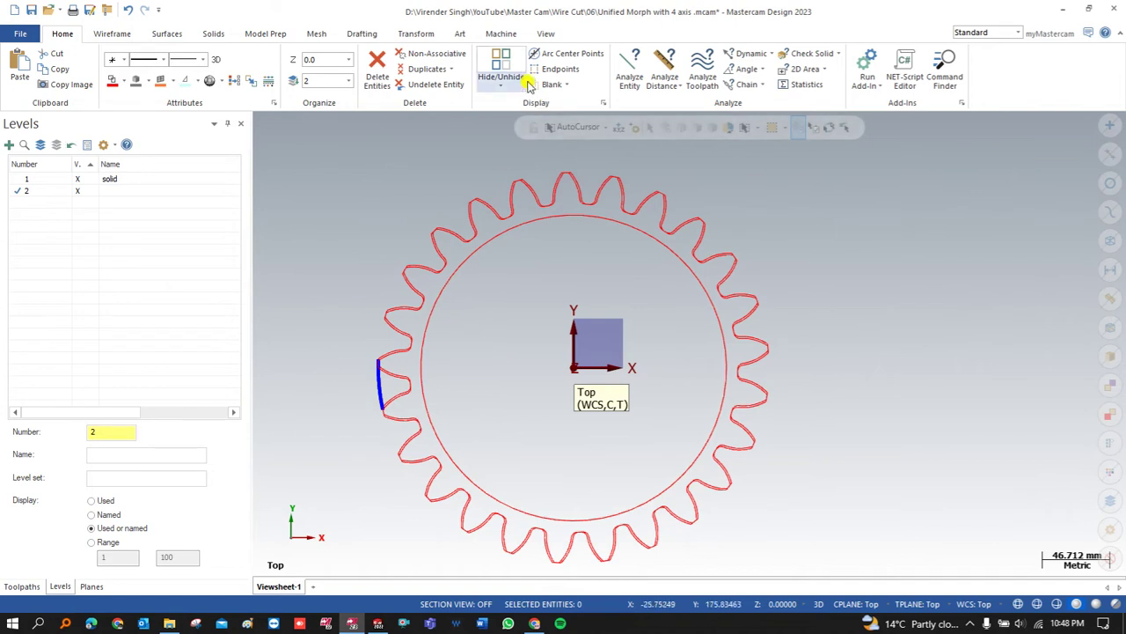
- Add a default Wire machine group to the file
click(498, 36)
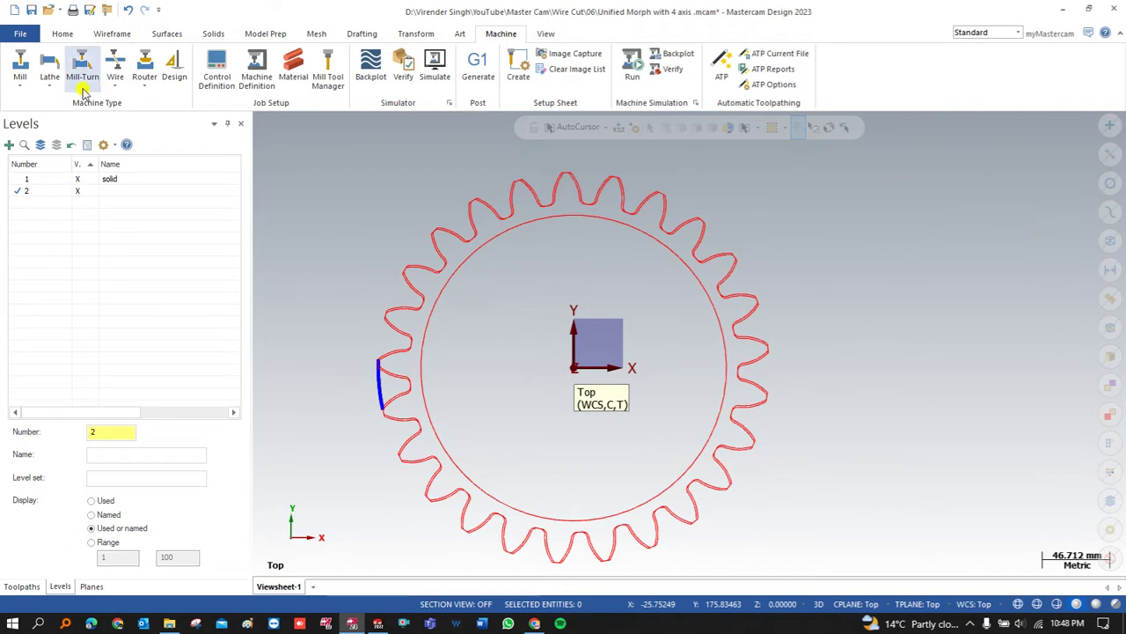
click(116, 70)
click(139, 103)
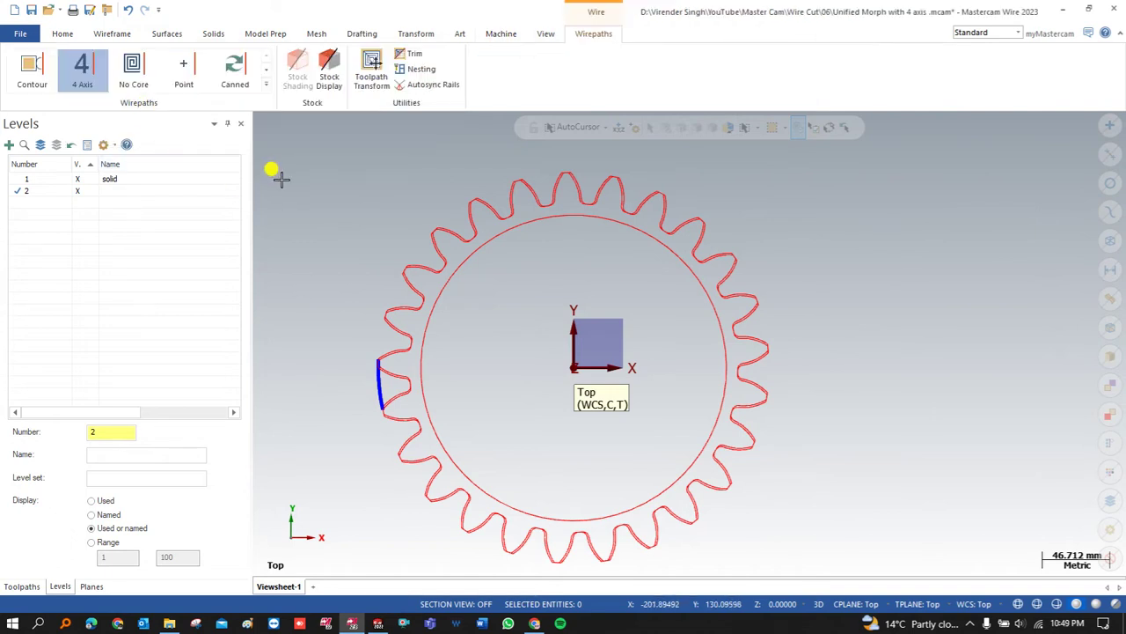
- Define cylindrical stock along the Z axis for the machine group, sized to all entities
click(11, 585)
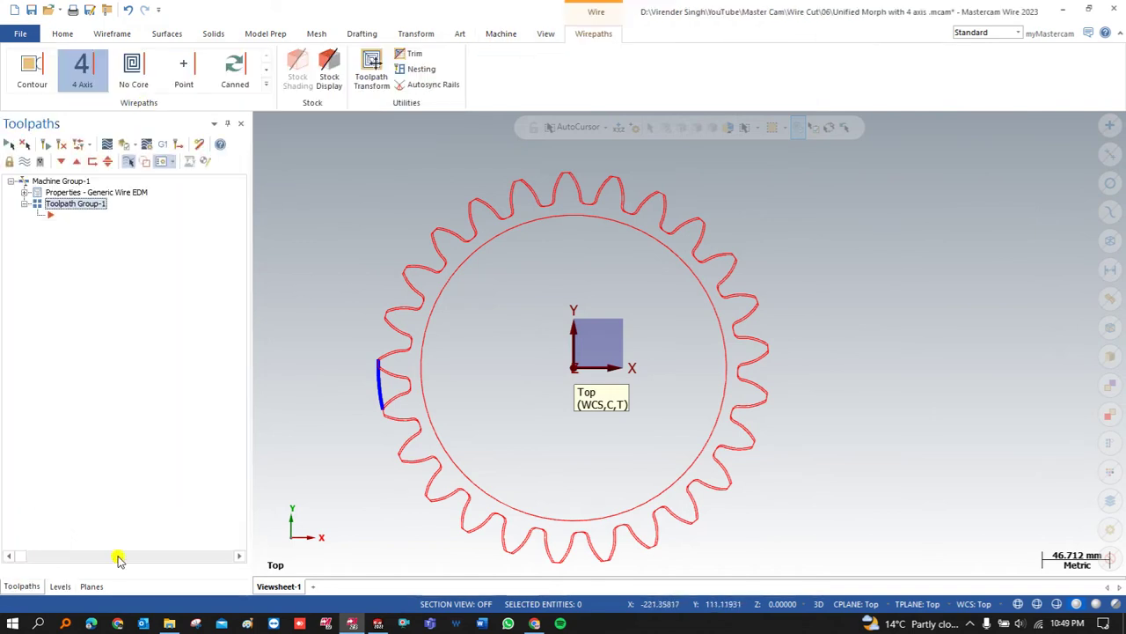
click(24, 192)
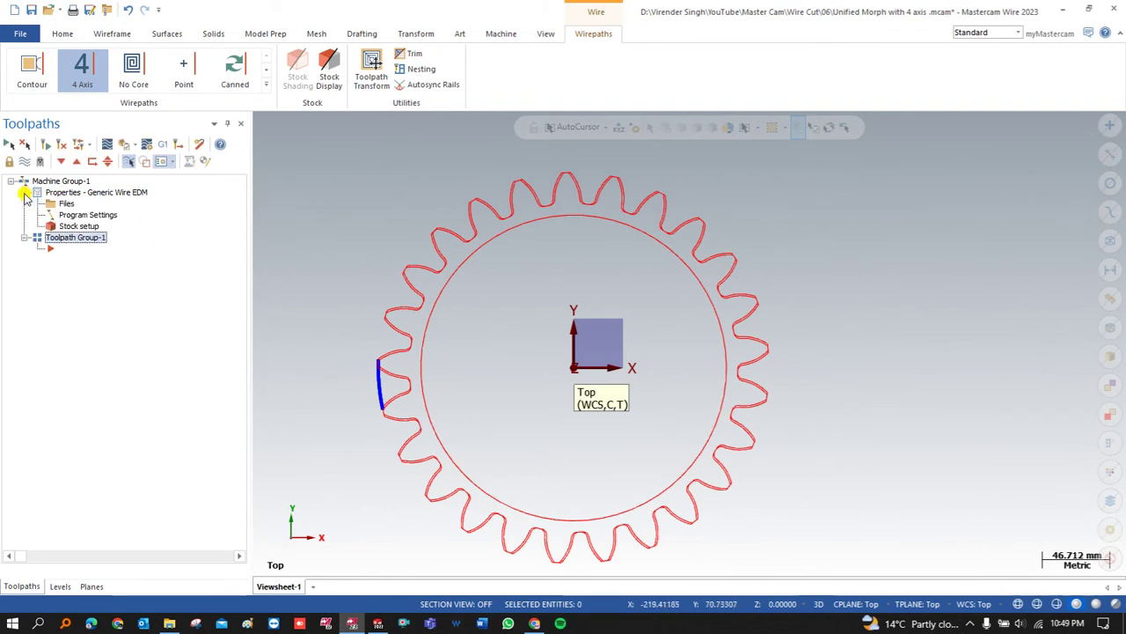
click(77, 227)
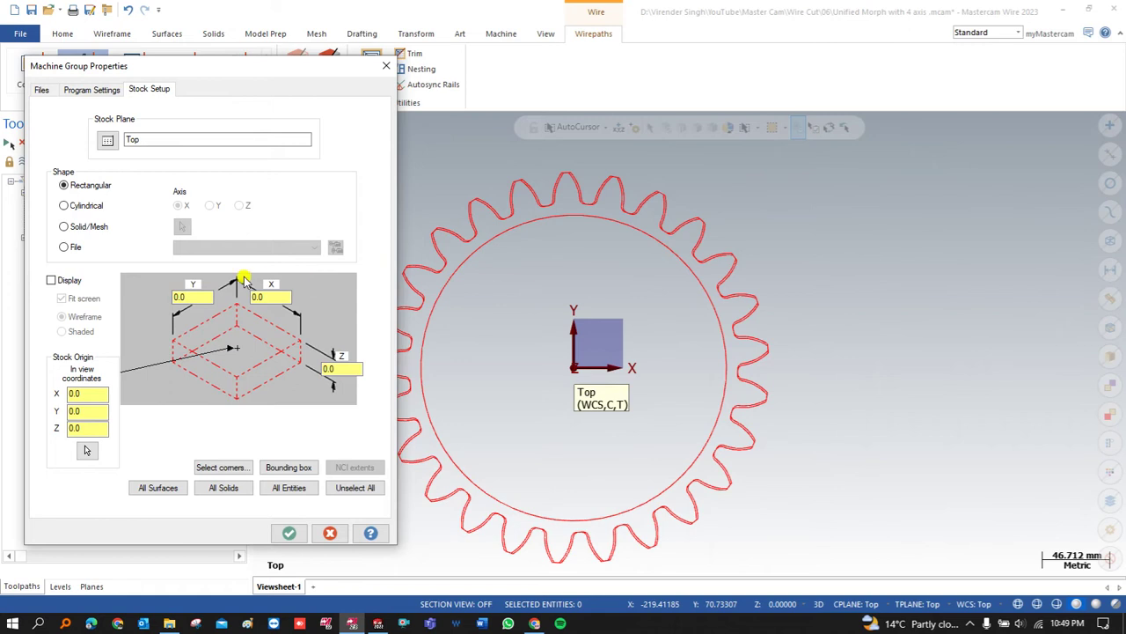
click(92, 206)
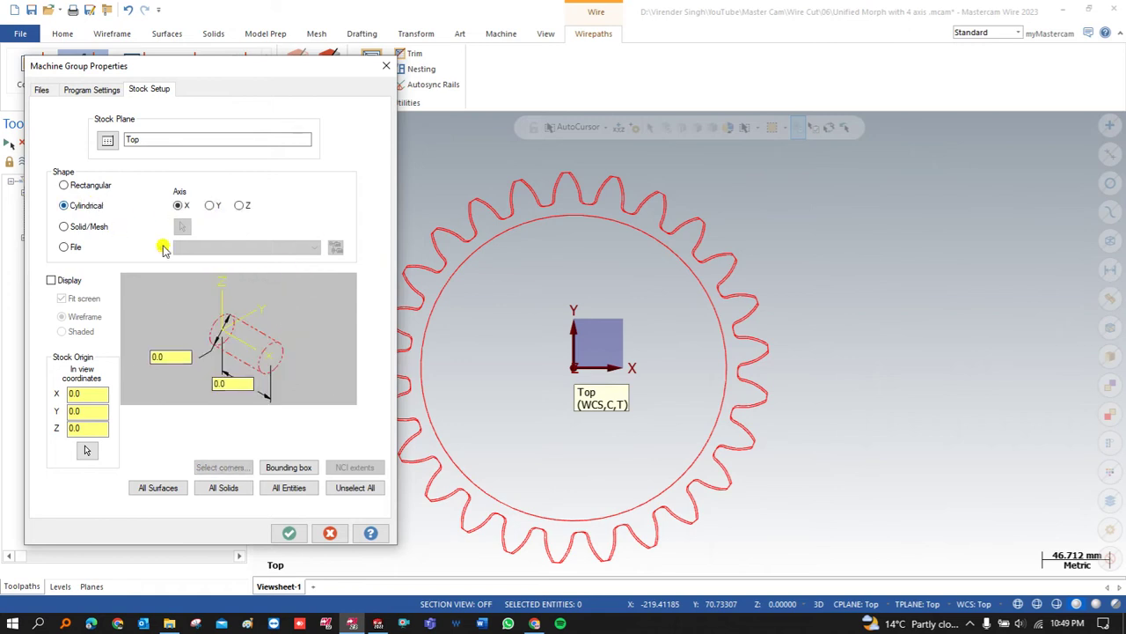
click(240, 206)
click(288, 467)
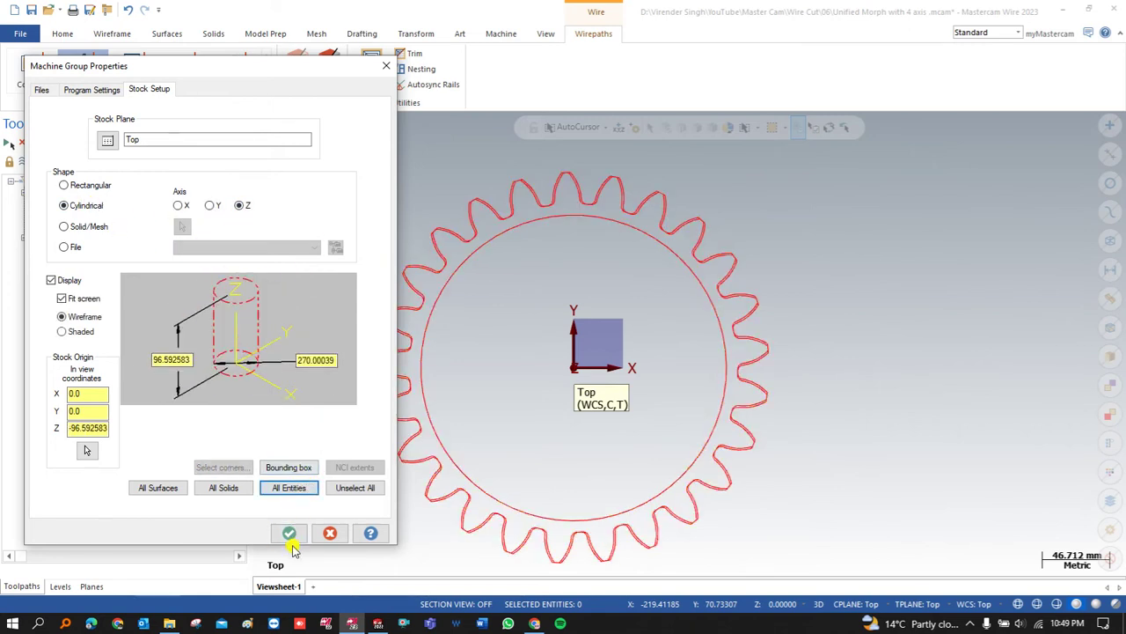
click(289, 532)
- Check the stock outline around the gear profiles from the top, and turn off the stock display
middle_drag(503, 356, 482, 307)
right_click(482, 307)
click(514, 379)
click(330, 88)
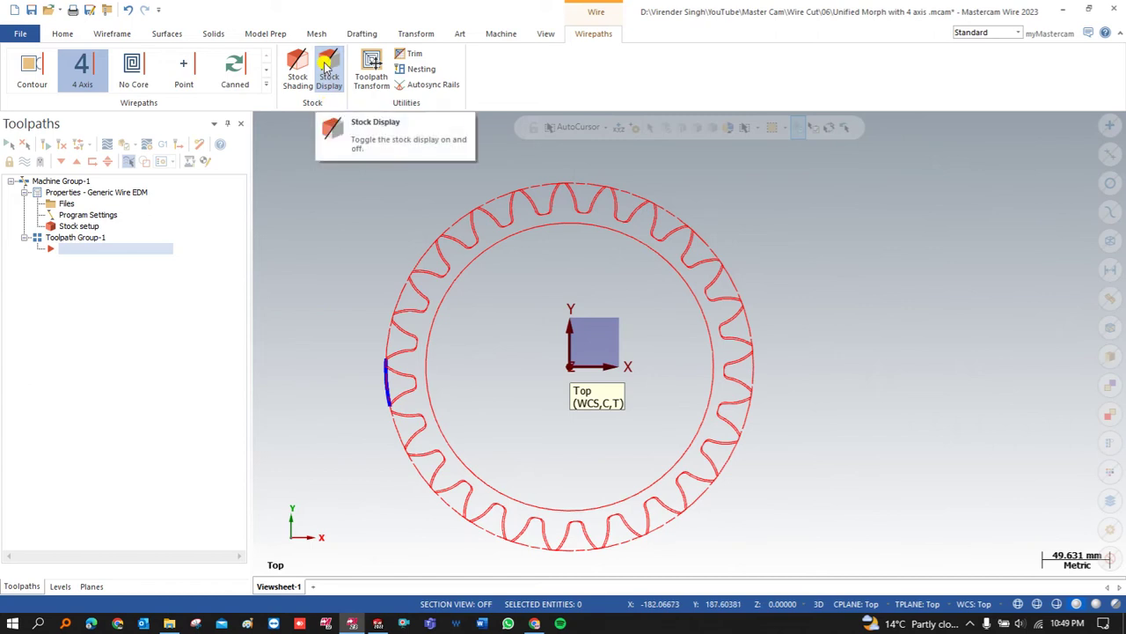
mouse_move(360, 234)
middle_down()
mouse_move(309, 282)
mouse_move(340, 258)
mouse_move(343, 272)
mouse_move(322, 272)
mouse_move(323, 257)
middle_up()
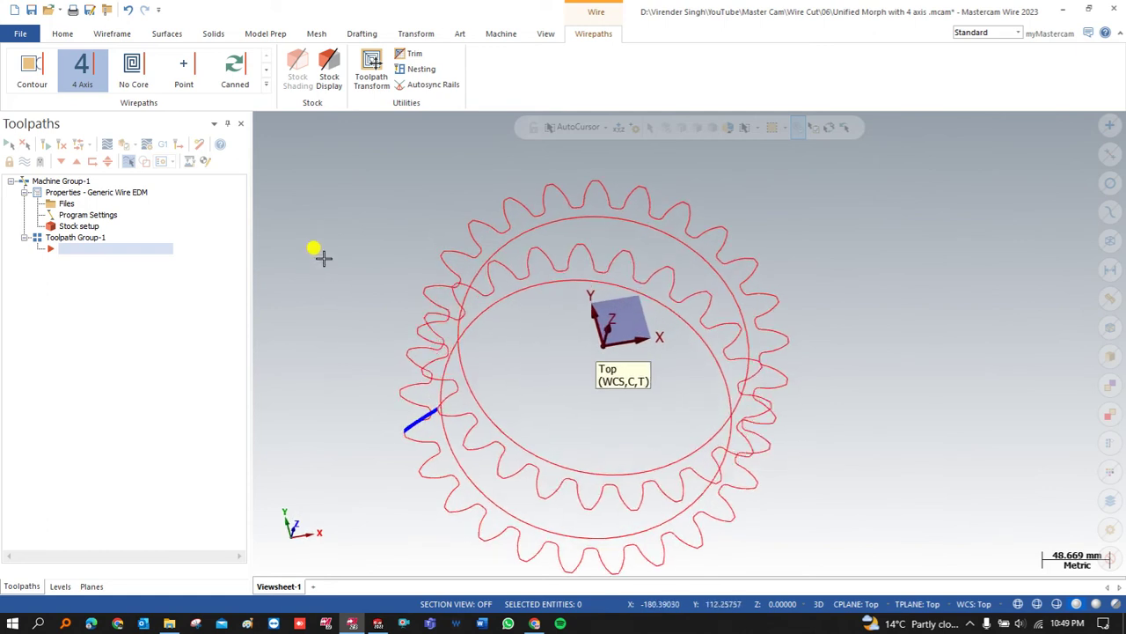
mouse_move(389, 231)
middle_down()
mouse_move(400, 248)
mouse_move(384, 327)
mouse_move(369, 302)
mouse_move(357, 315)
mouse_move(372, 322)
mouse_move(361, 325)
middle_up()
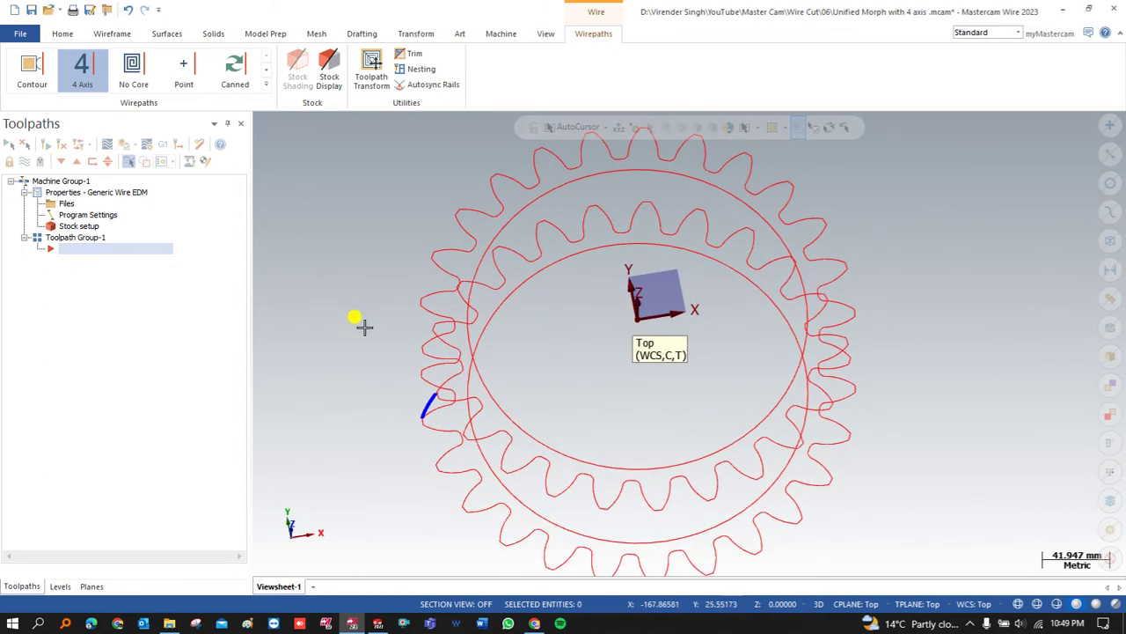
click(78, 73)
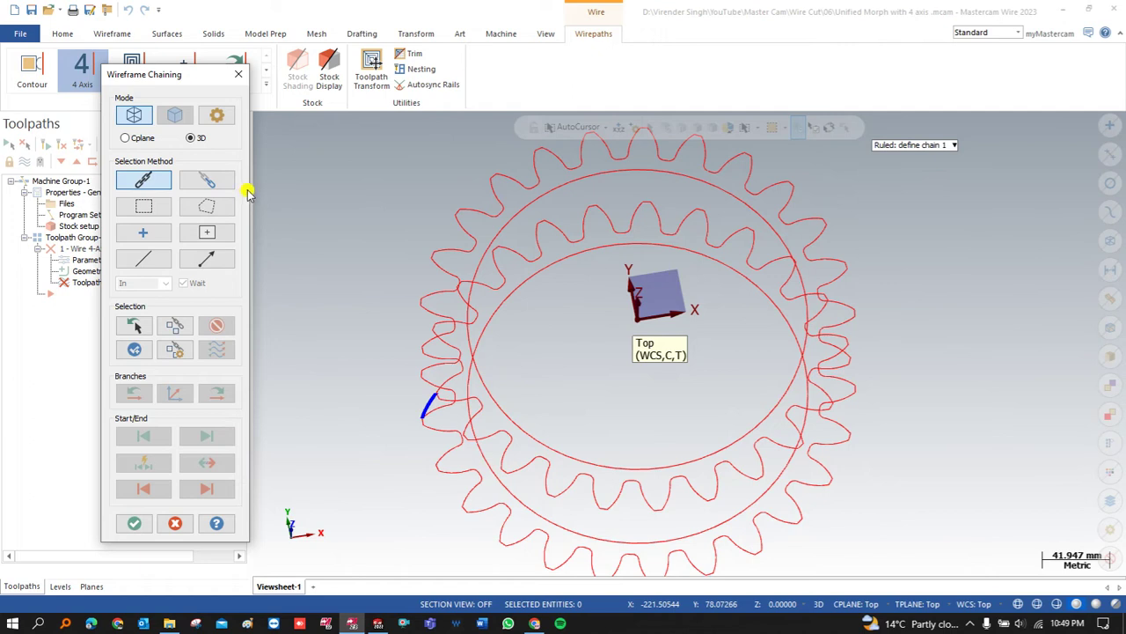
right_click(296, 207)
click(323, 284)
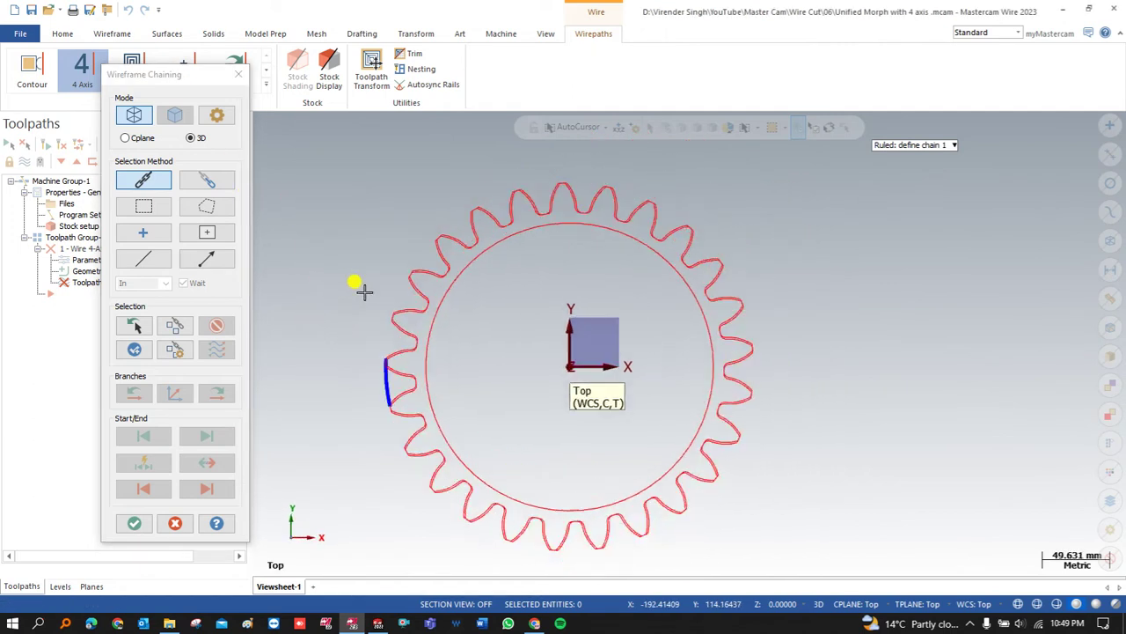
scroll(372, 372, down, 2)
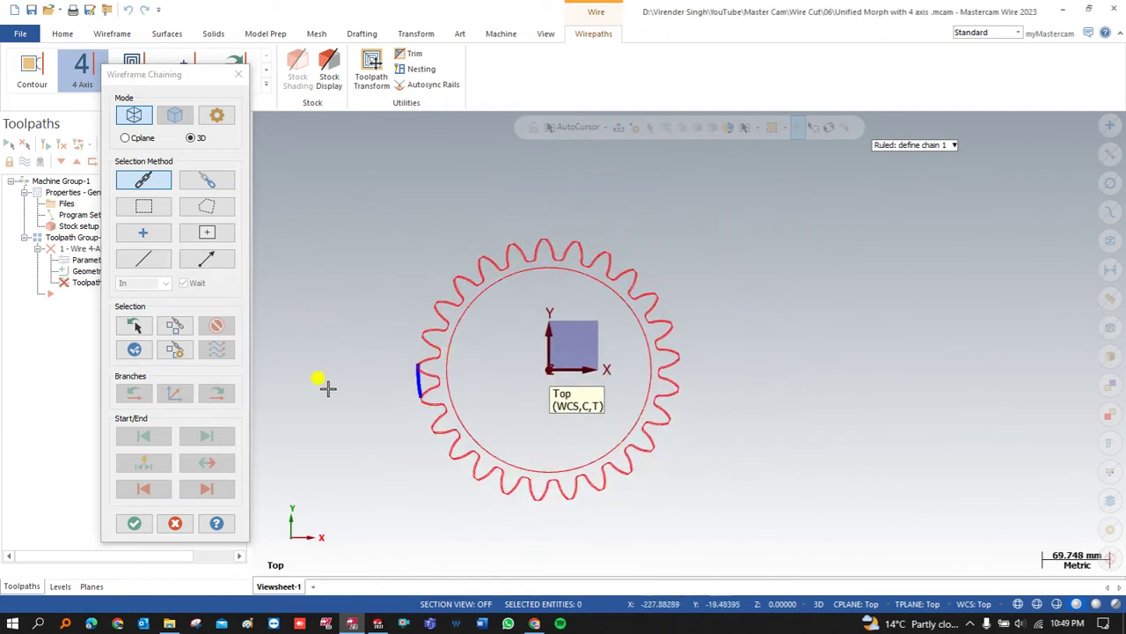
key(Escape)
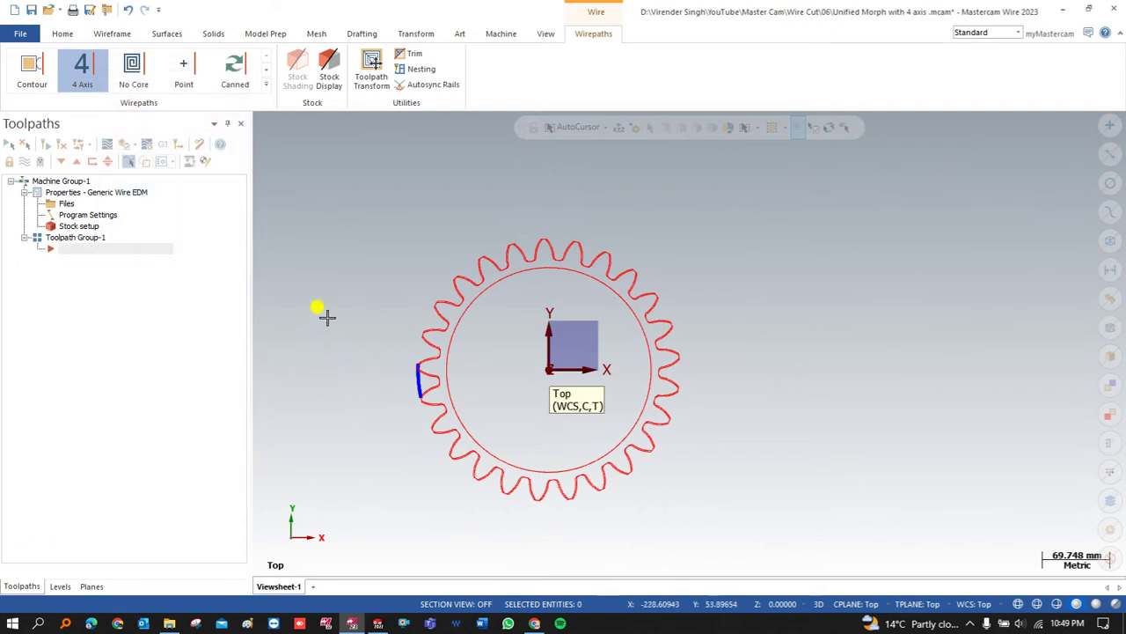
- Place a thread point just outside the gear teeth, beside the blue curve on the negative X side
click(117, 34)
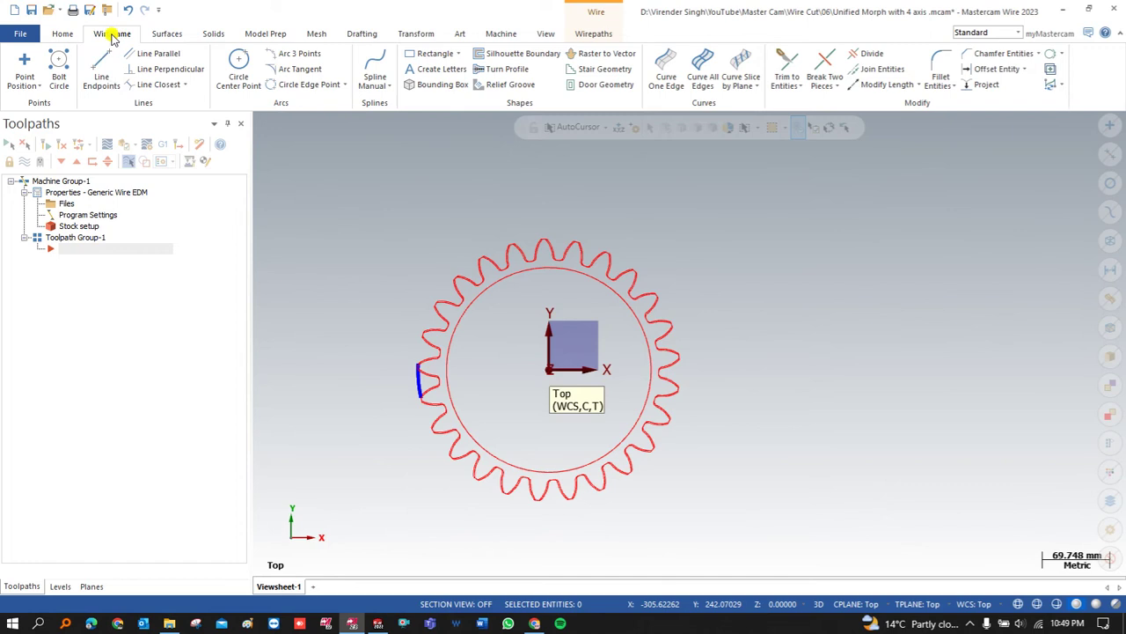
click(24, 61)
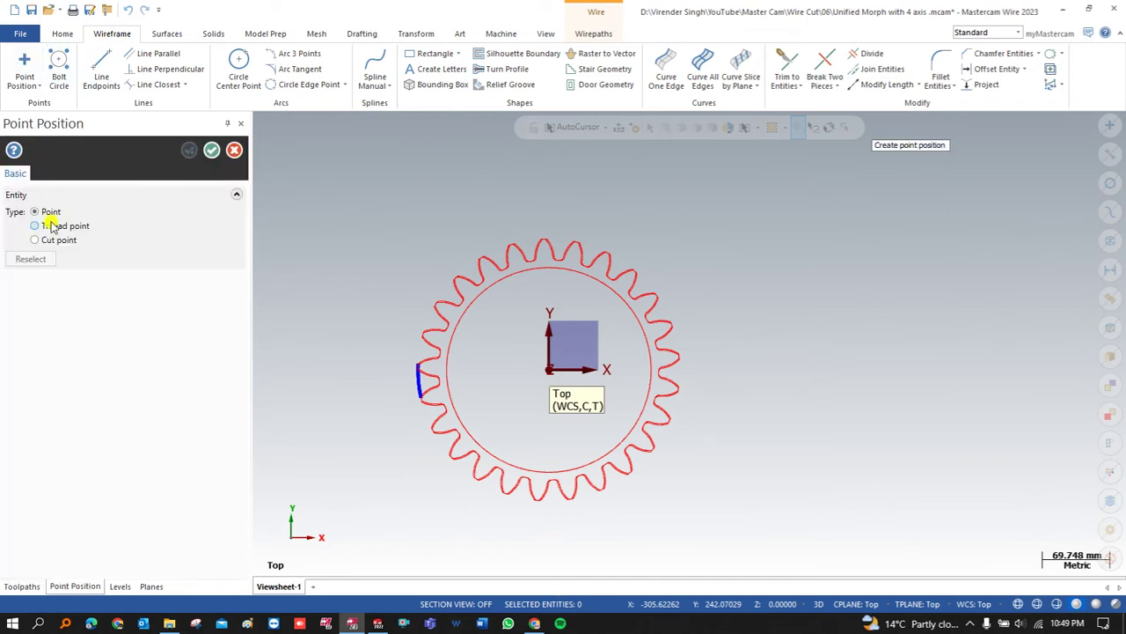
click(392, 383)
click(212, 149)
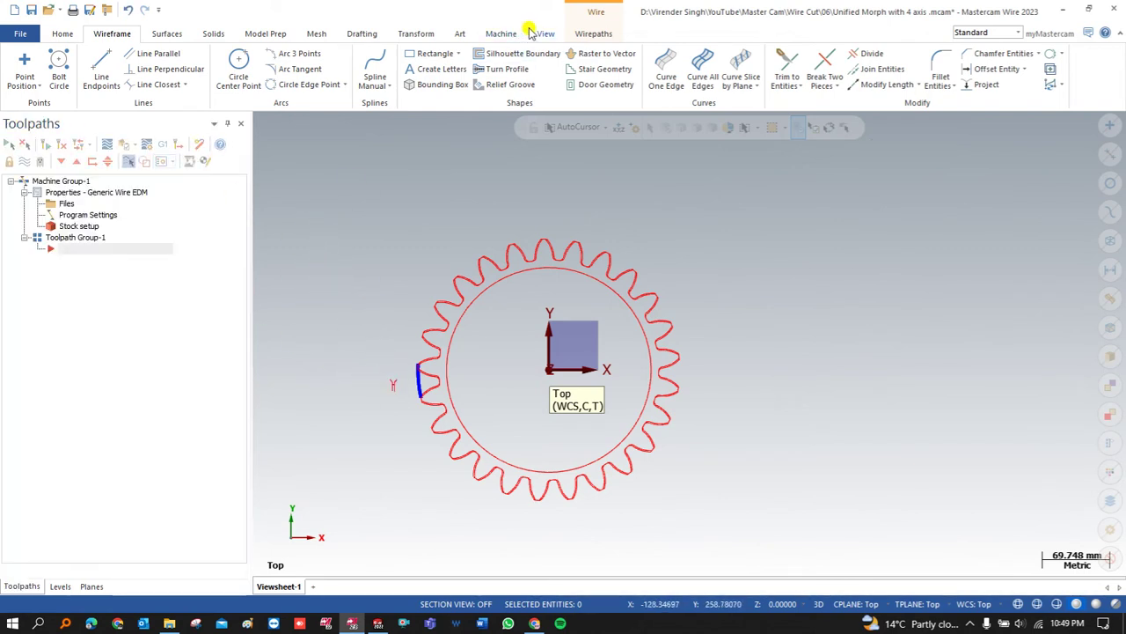
- Start a 4 Axis wirepath and select the thread point beside the gear teeth as its first chain
click(579, 35)
click(79, 71)
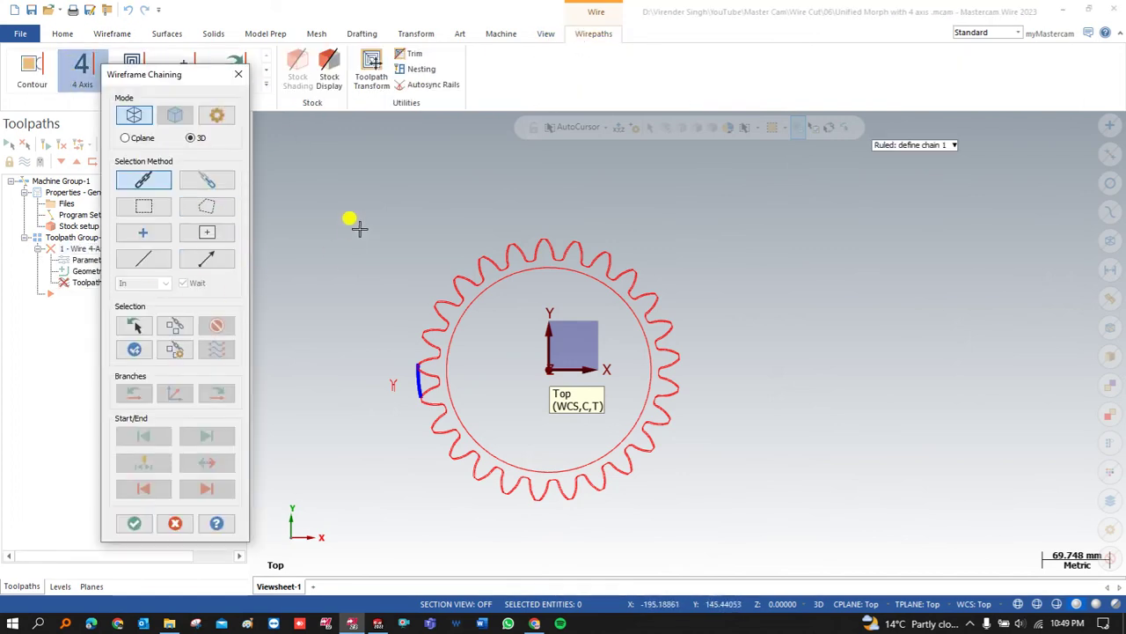
click(139, 234)
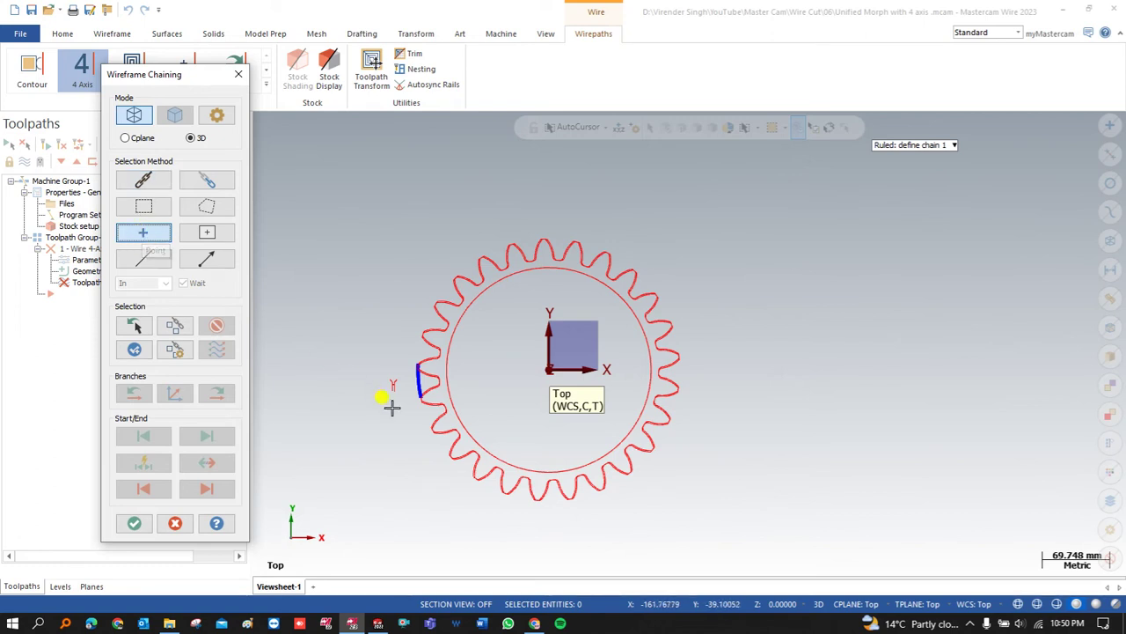
click(394, 387)
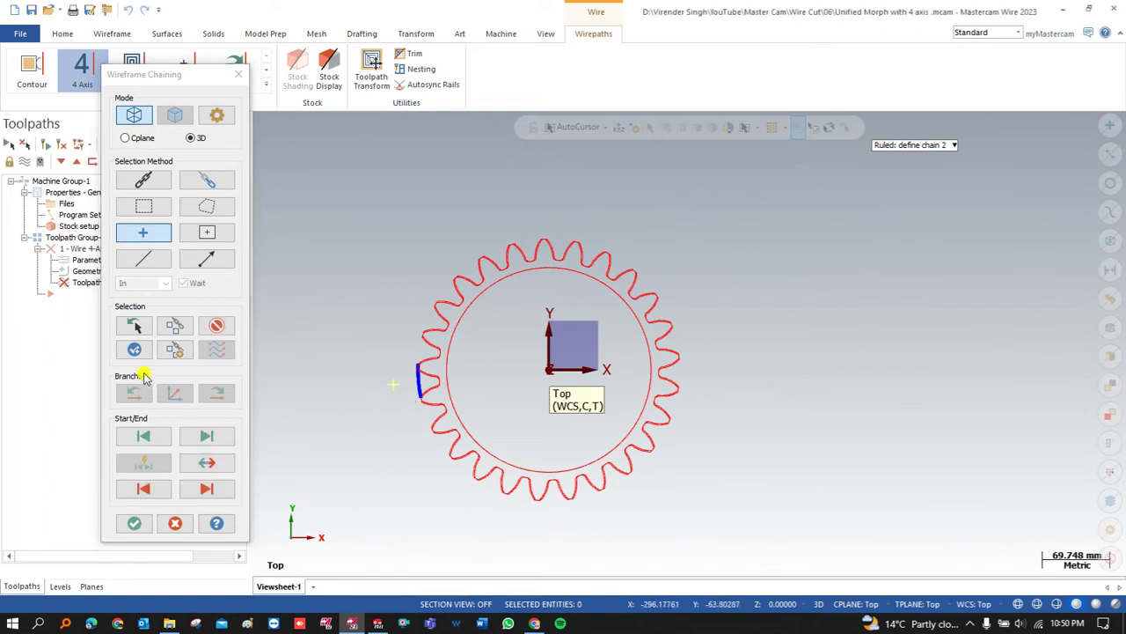
click(135, 353)
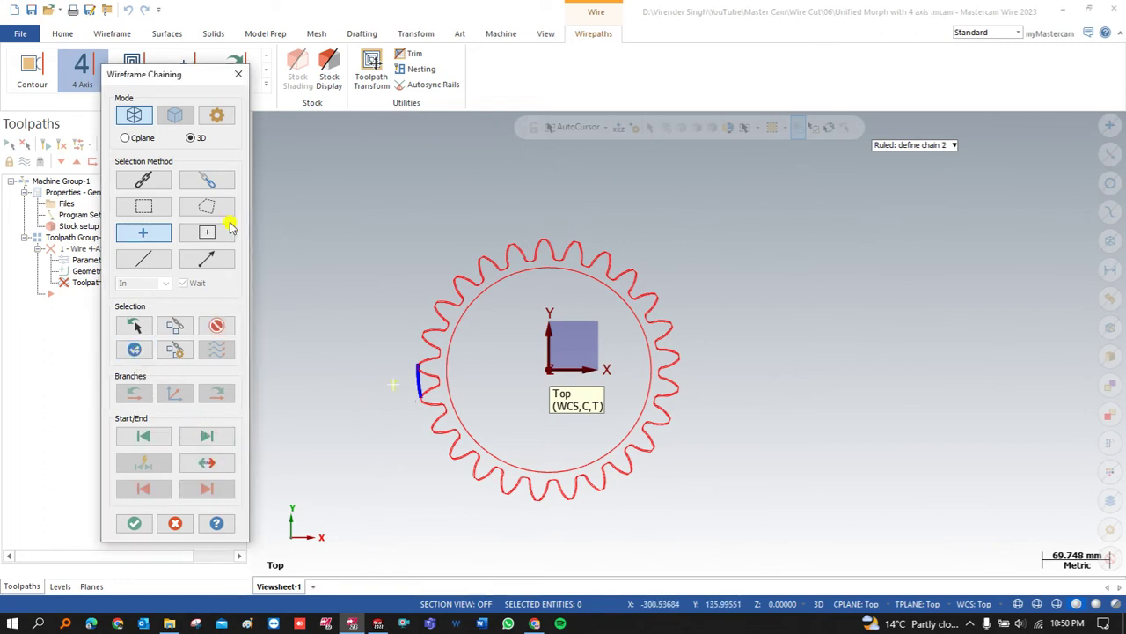
- Chain the gear tooth profile starting at the end of the blue sync curve farther from the thread point, correcting its chain direction
click(134, 181)
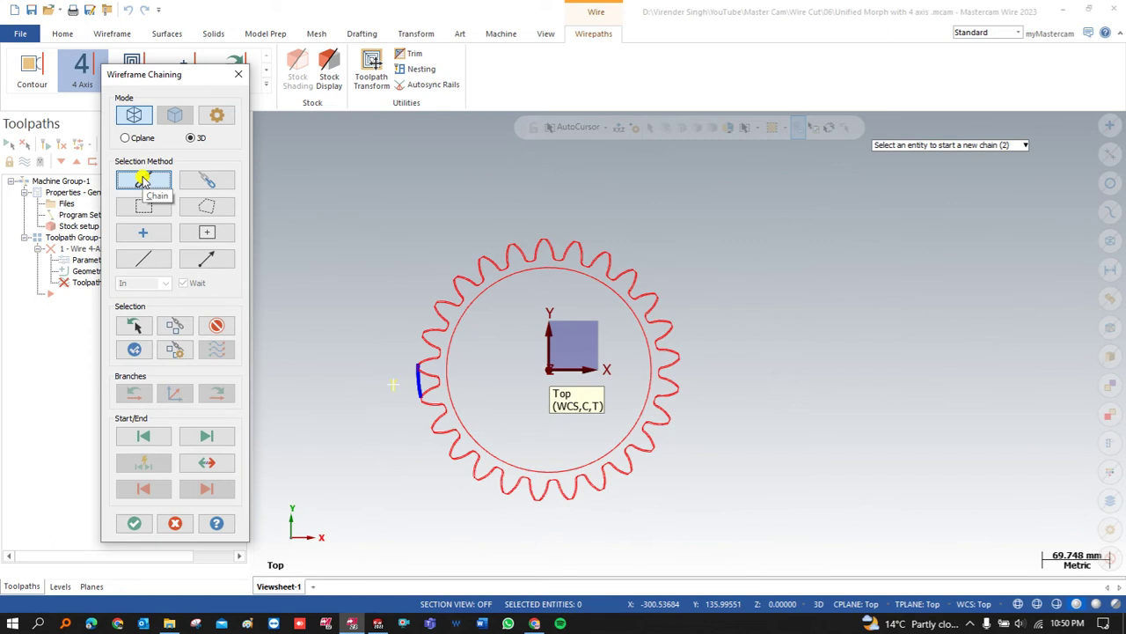
scroll(373, 347, up, 4)
middle_drag(365, 358, 398, 340)
scroll(432, 370, up, 4)
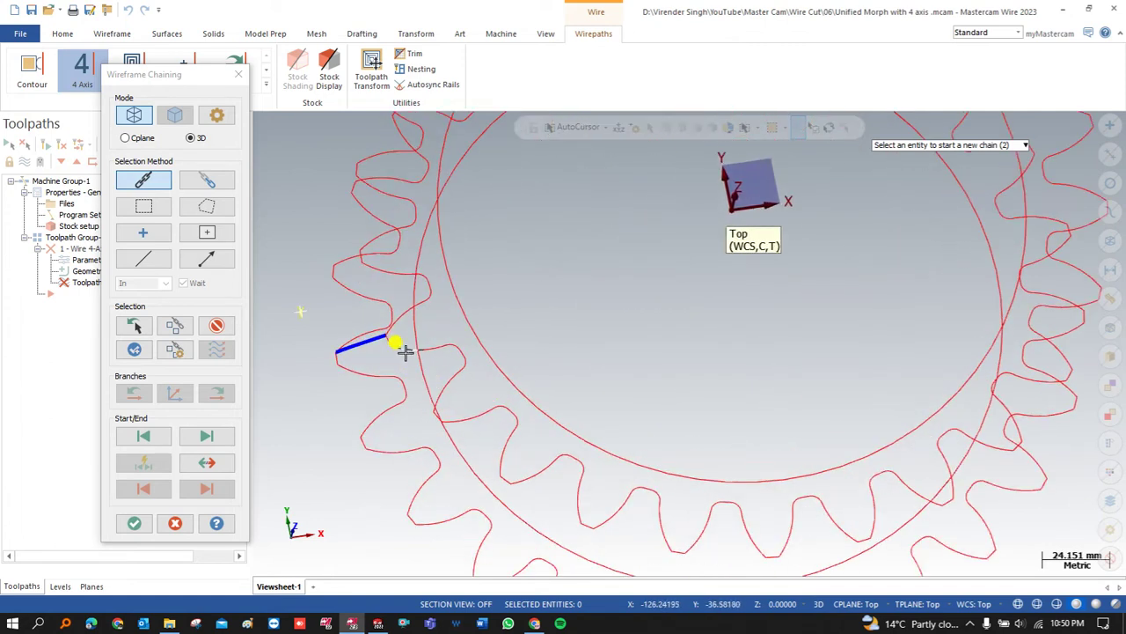
click(393, 340)
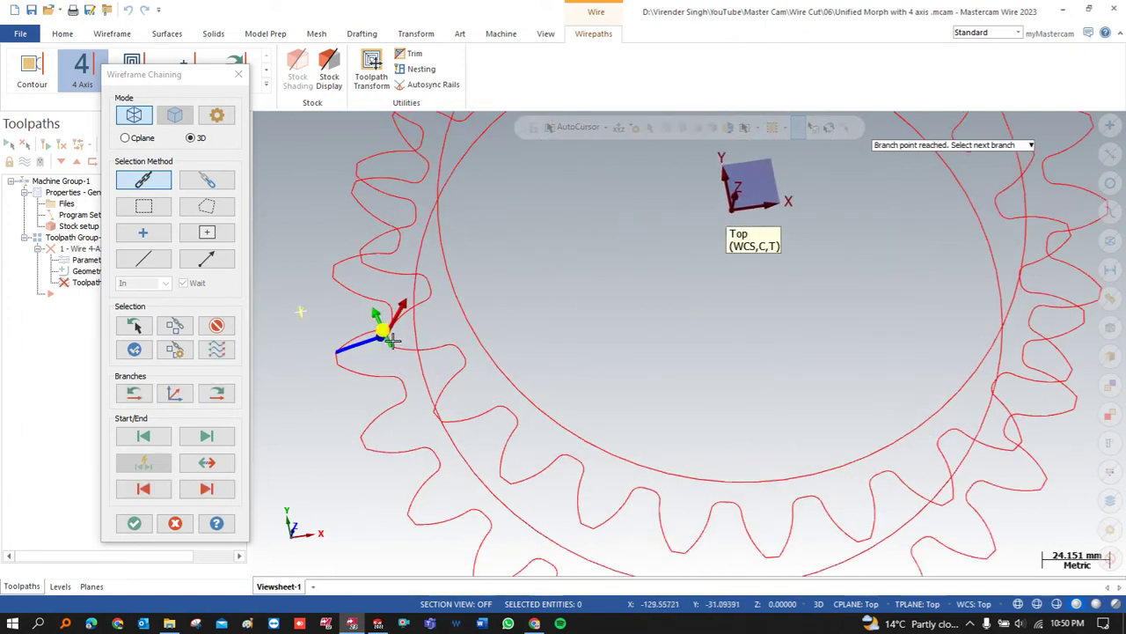
click(207, 460)
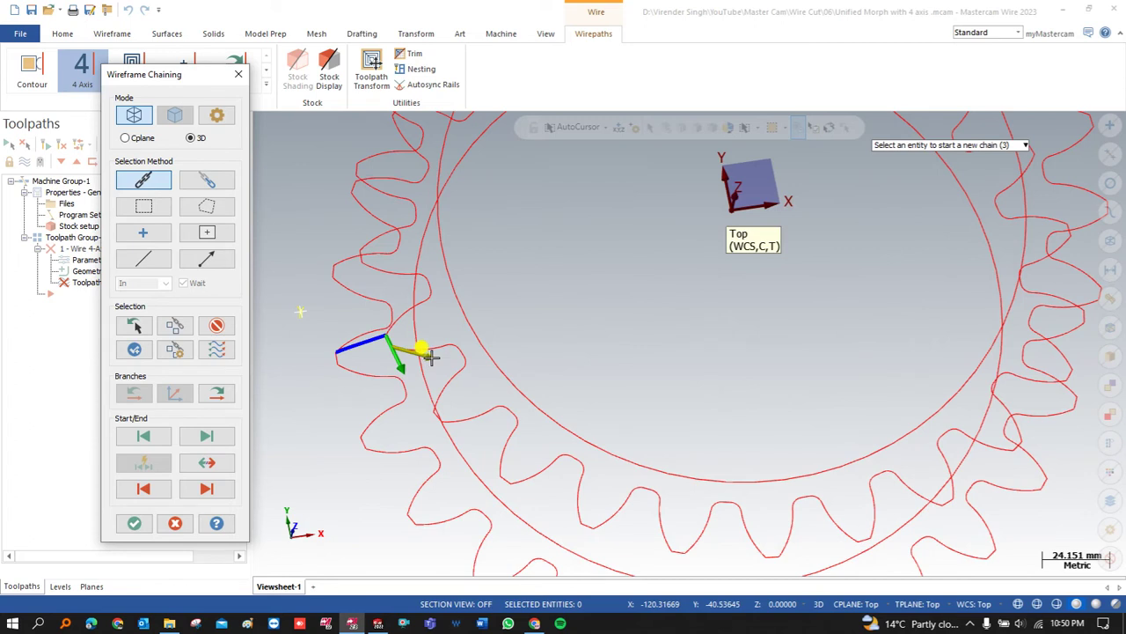
click(387, 339)
- Chain the other gear tooth profile from the blue curve's end nearer the thread point, and accept the chains
scroll(352, 365, down, 2)
scroll(348, 368, up, 3)
scroll(348, 368, up, 4)
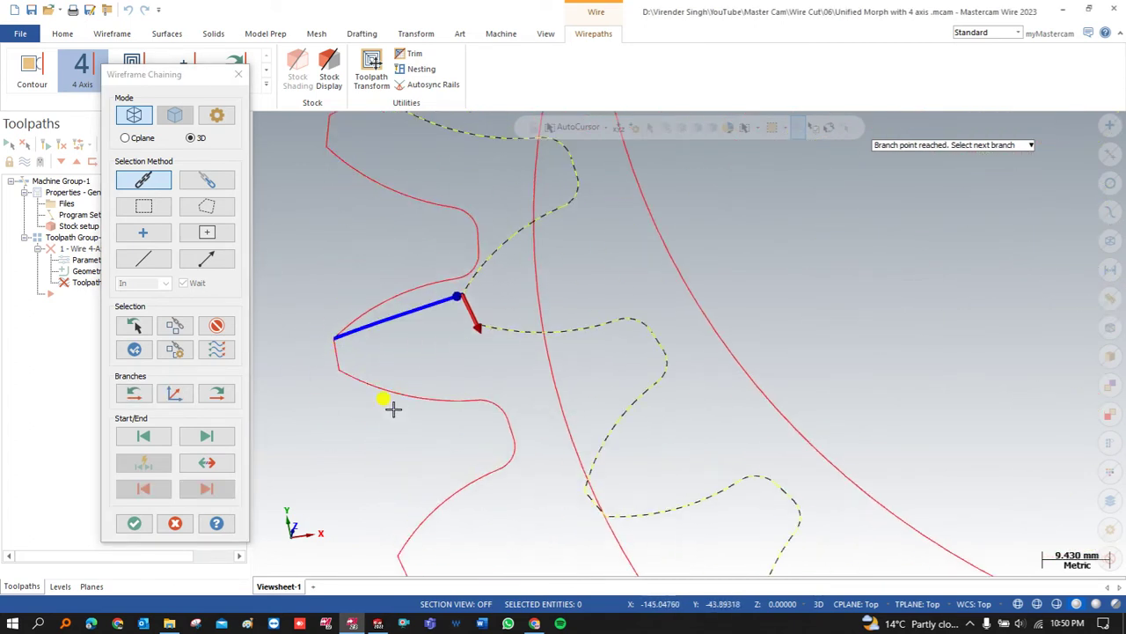
scroll(359, 395, down, 1)
scroll(346, 369, up, 1)
click(345, 367)
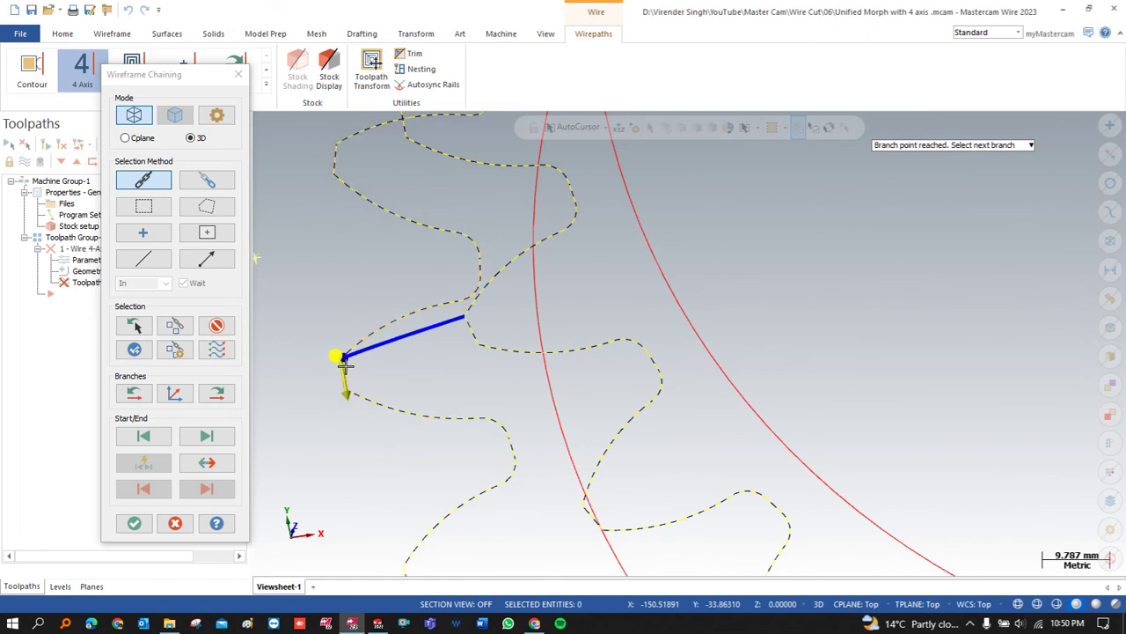
scroll(345, 370, down, 2)
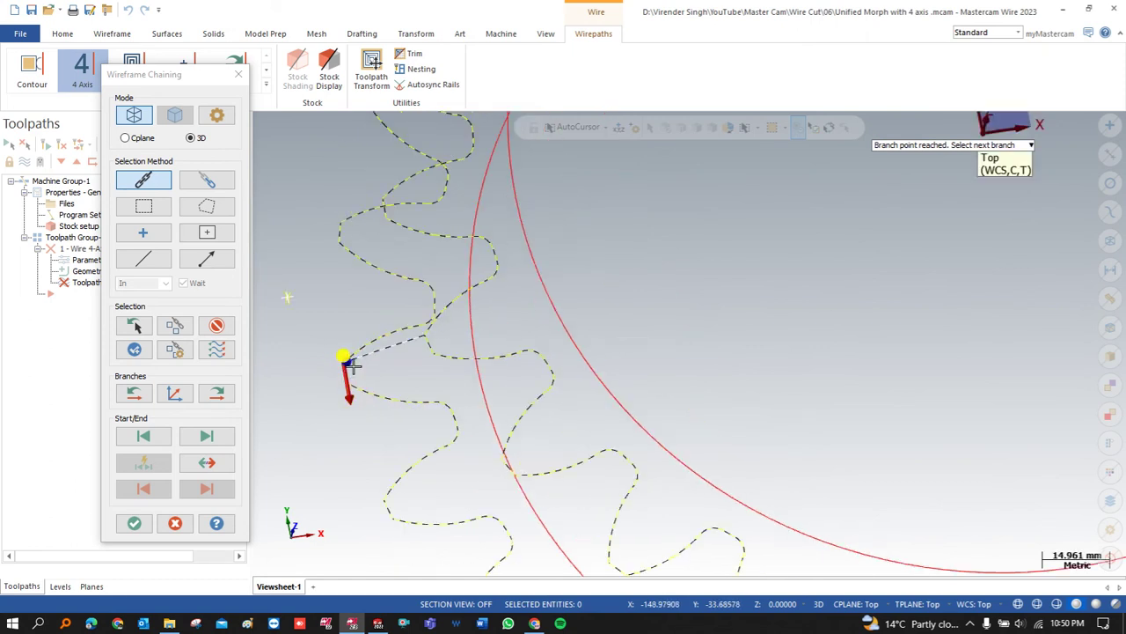
scroll(343, 368, down, 1)
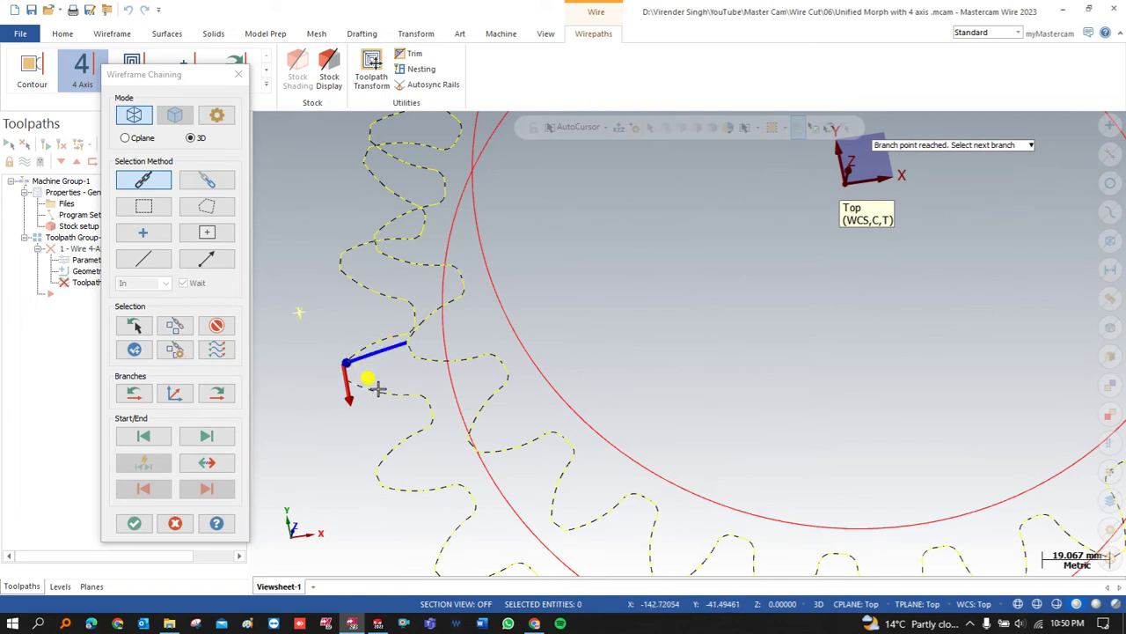
scroll(377, 388, down, 1)
mouse_move(361, 370)
middle_down()
mouse_move(369, 347)
mouse_move(368, 388)
middle_up()
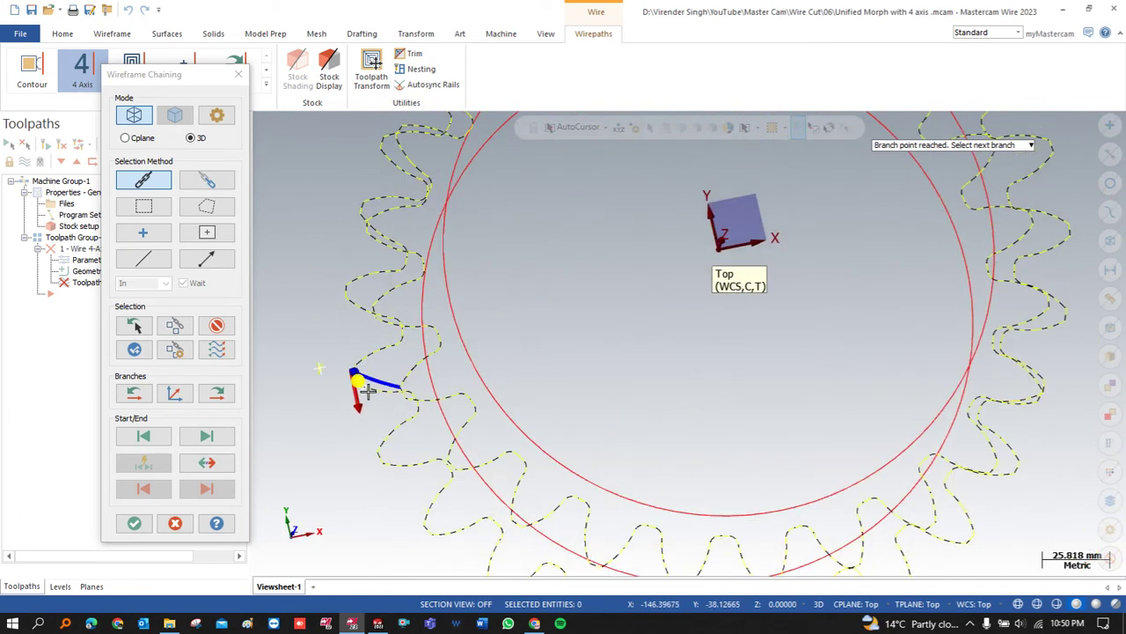
scroll(369, 390, down, 4)
middle_drag(341, 391, 364, 374)
click(133, 522)
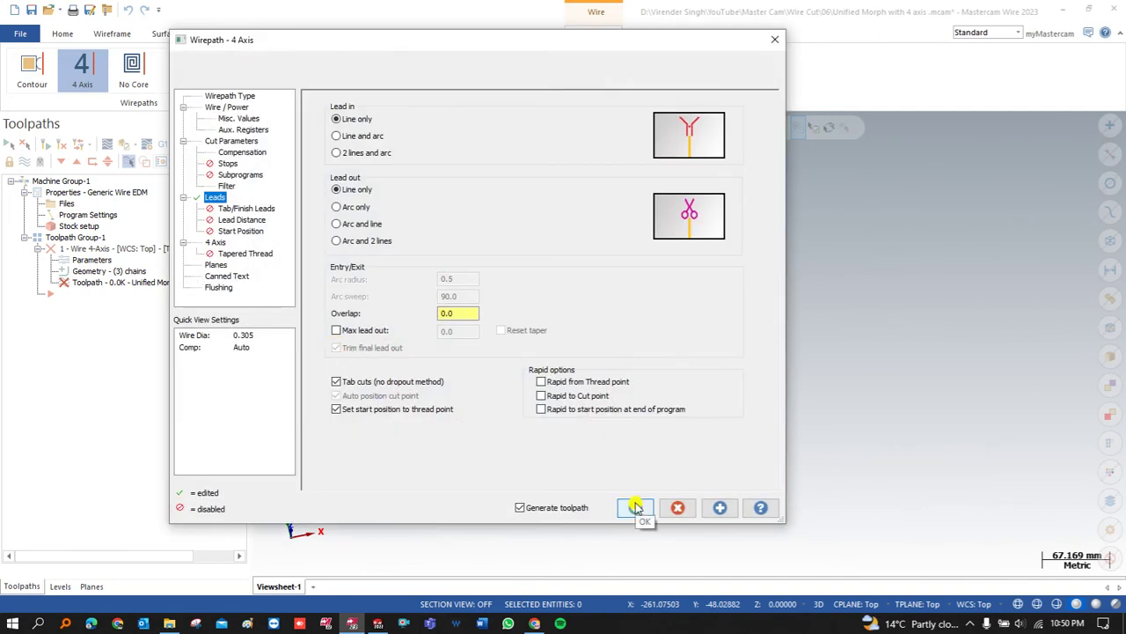
- Accept the 4 Axis wirepath parameters and keep the operation in the toolpath group
click(636, 507)
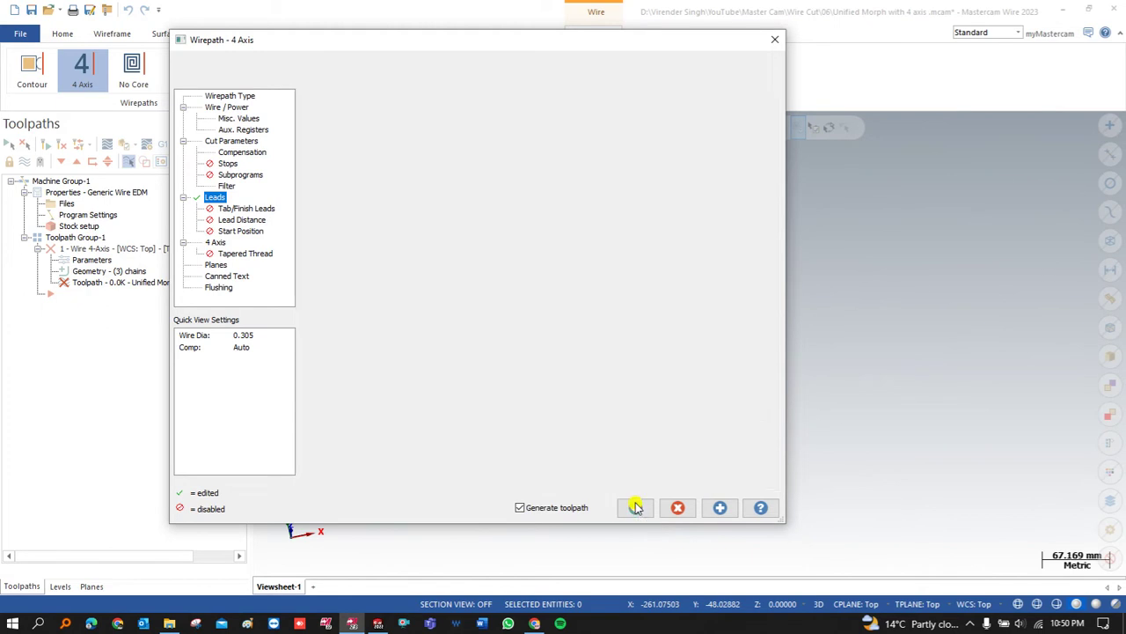
click(620, 343)
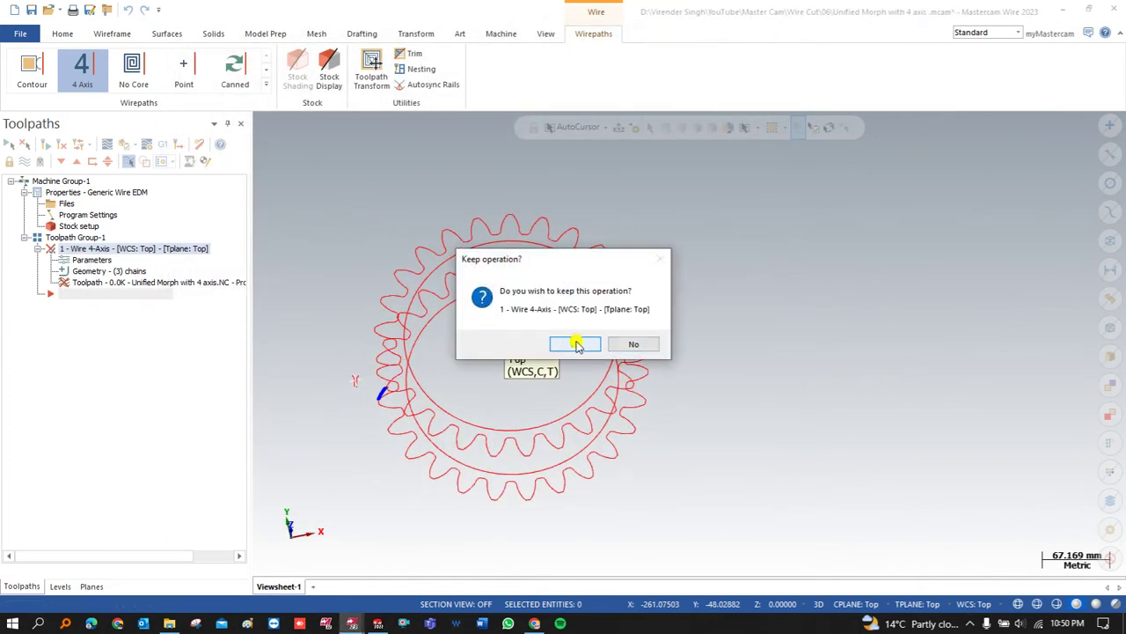
click(576, 343)
scroll(343, 362, up, 2)
middle_drag(343, 361, 284, 329)
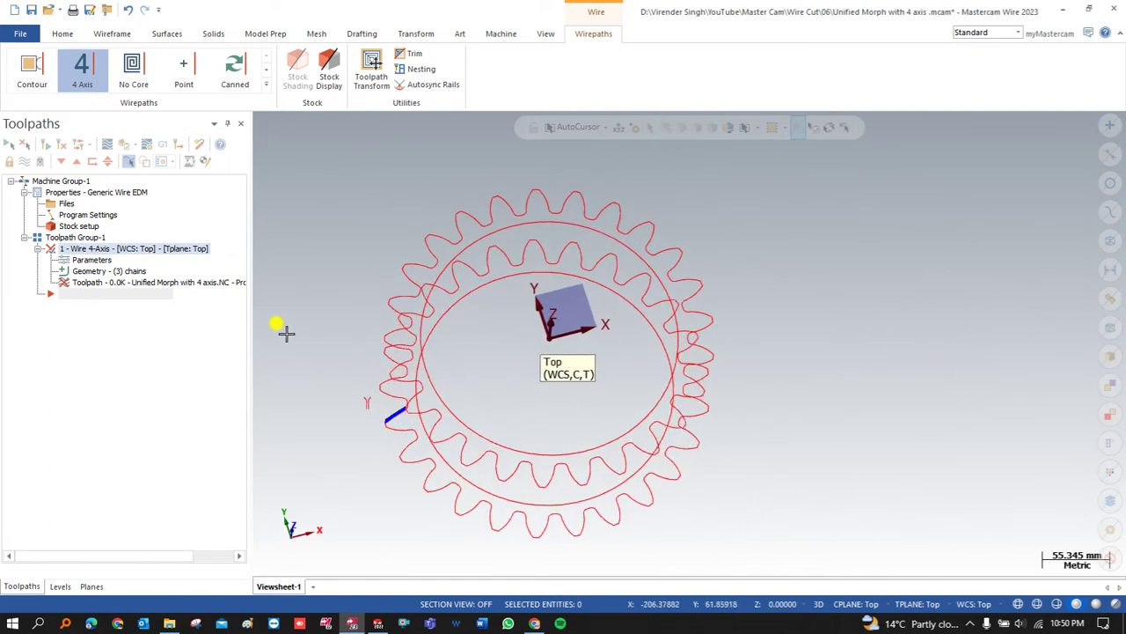
- Start rechaining all geometry of the Wire 4-Axis operation, with the chaining sync mode set to by Branch
click(77, 270)
right_click(73, 269)
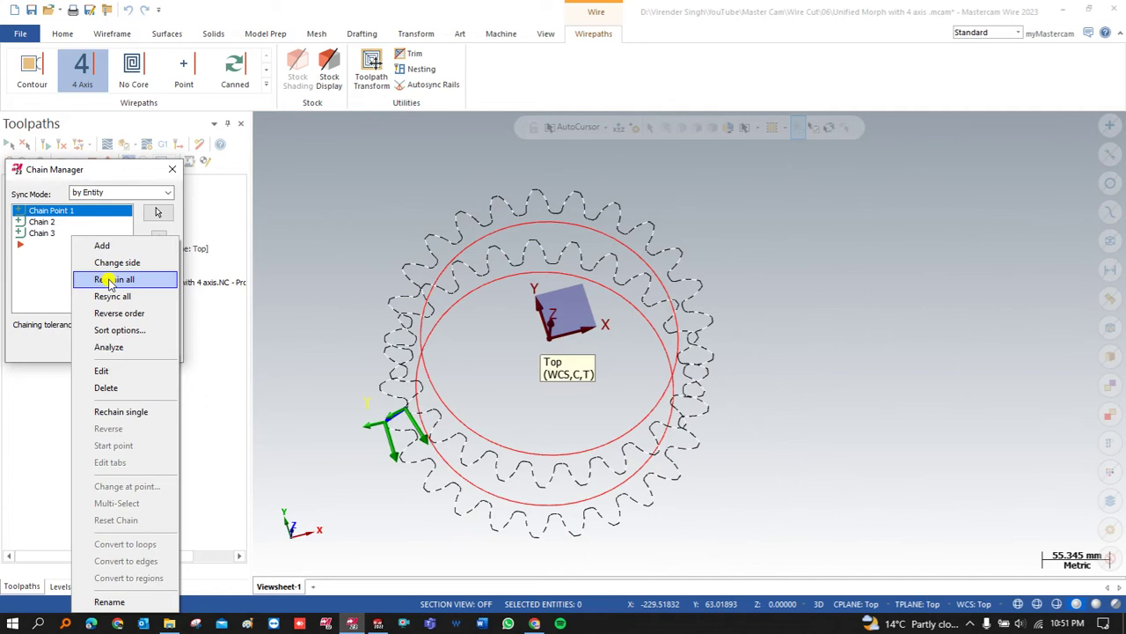
click(109, 280)
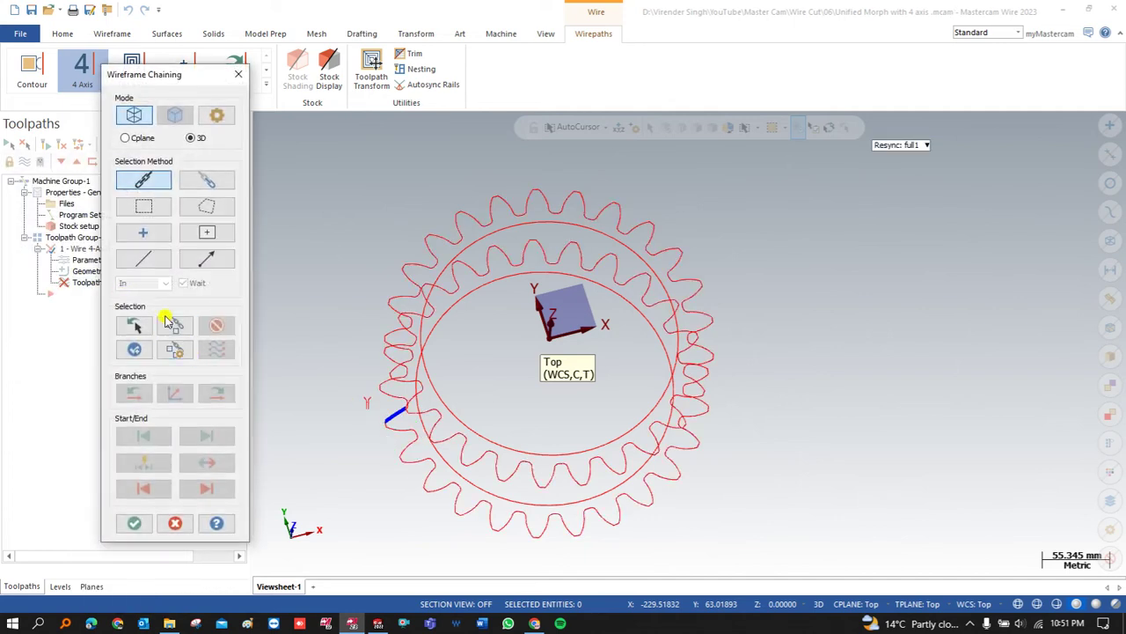
click(218, 117)
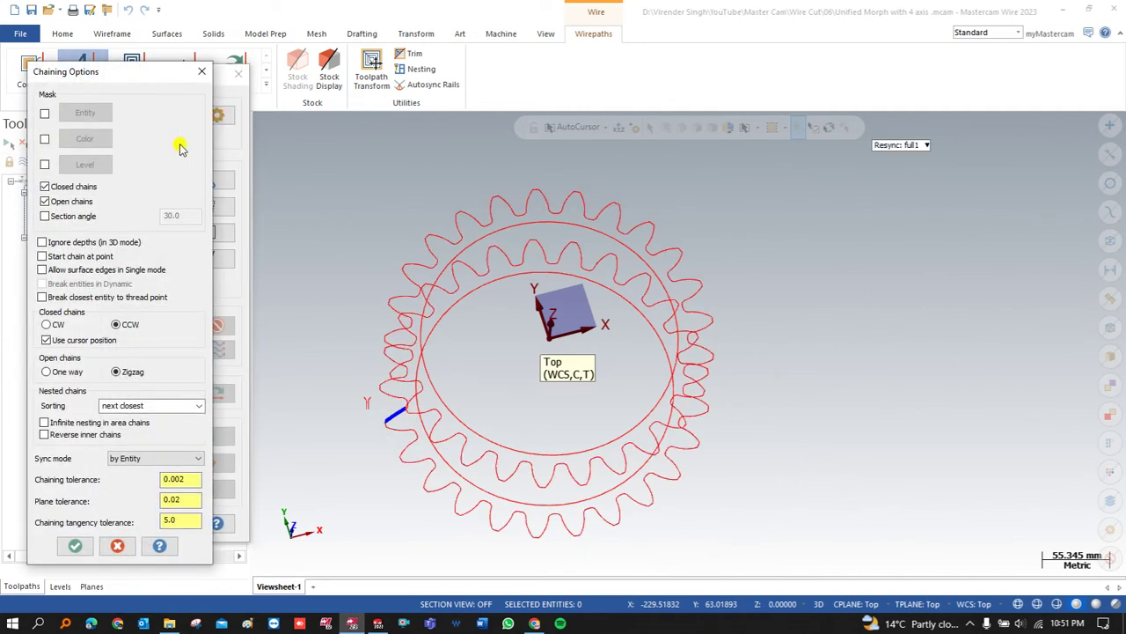
click(132, 457)
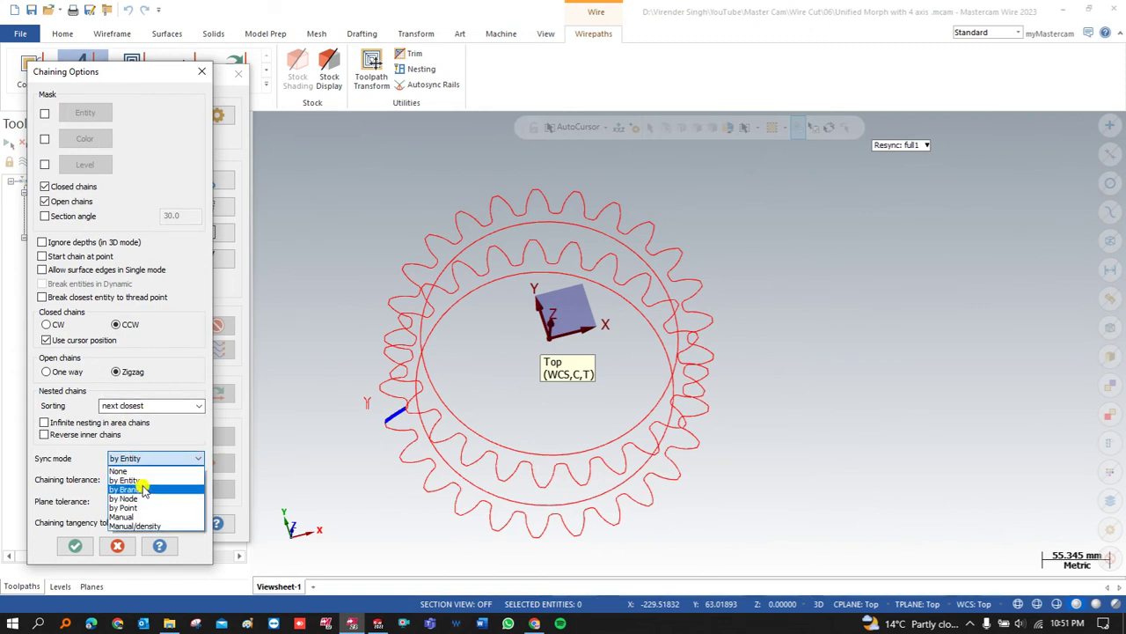
click(139, 489)
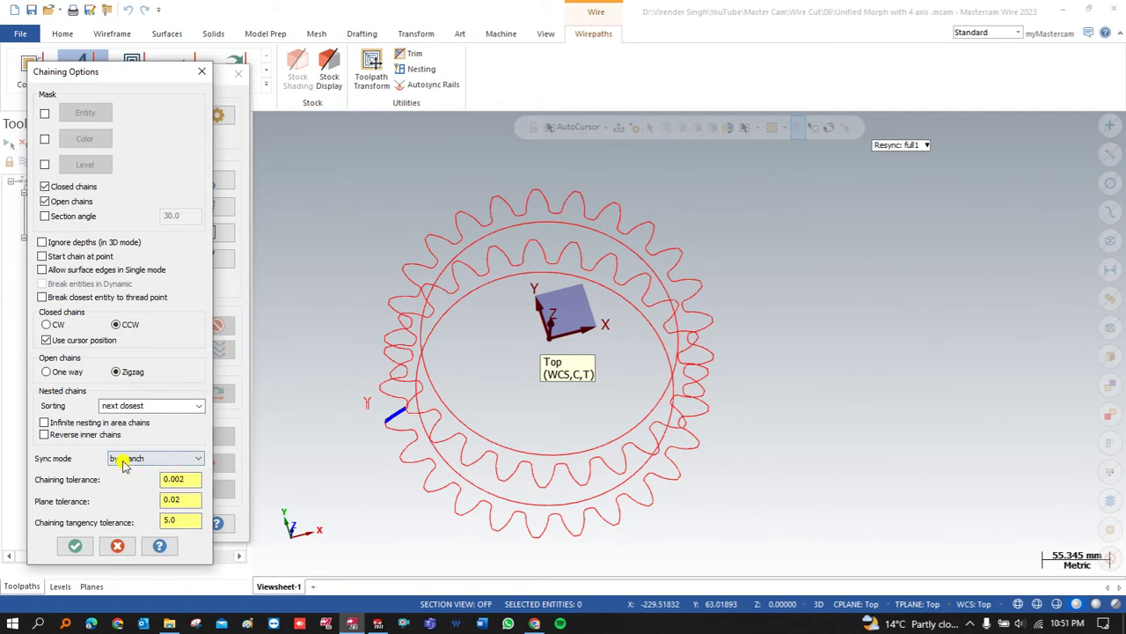
click(75, 546)
- Reselect the thread point as the first chain while viewing the gear from the top
click(144, 231)
right_click(318, 260)
click(349, 343)
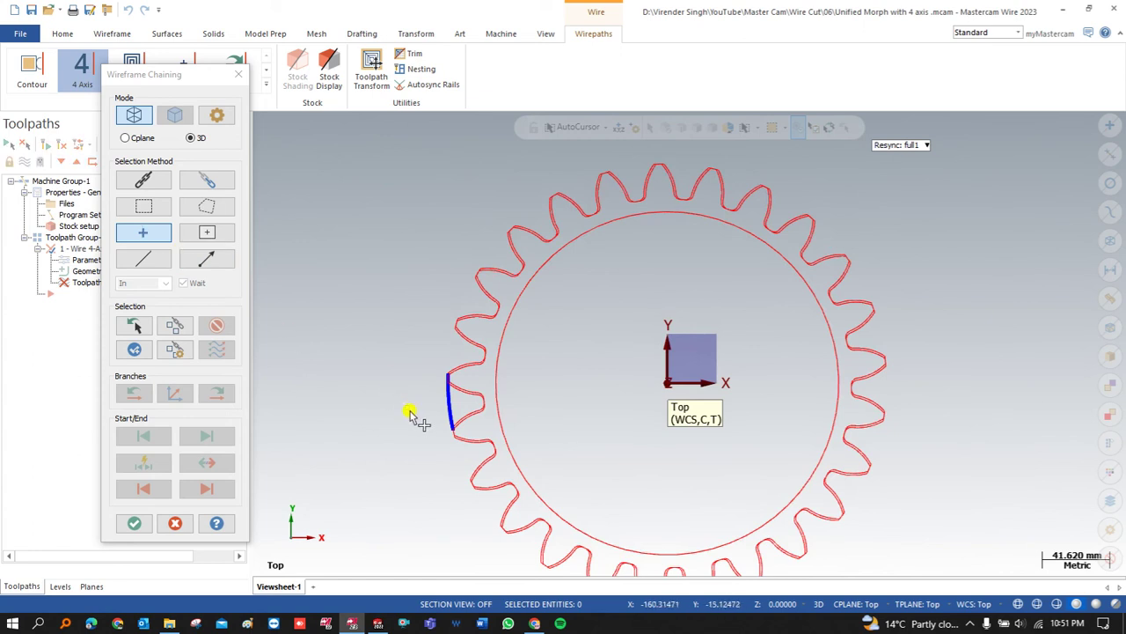
- Rechain the gear tooth profile that starts at the blue curve's end nearer the thread point
click(144, 180)
scroll(436, 405, up, 2)
scroll(463, 441, up, 4)
scroll(426, 283, up, 2)
click(425, 269)
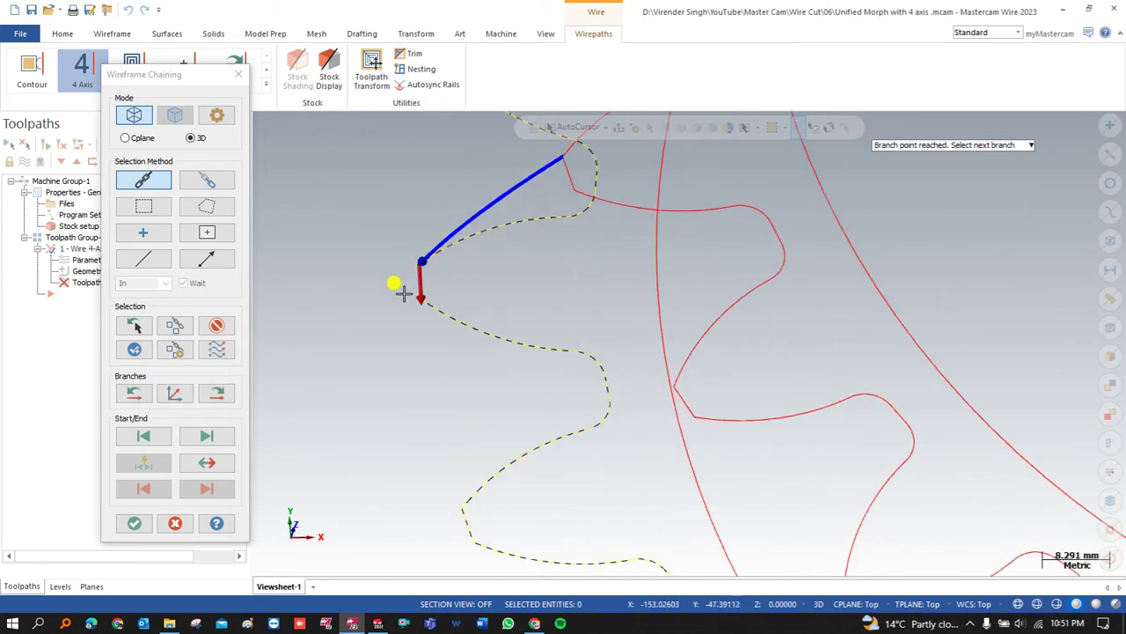
- Rechain the second gear tooth profile from the opposite end of the blue curve, and accept the new chains
scroll(403, 293, down, 2)
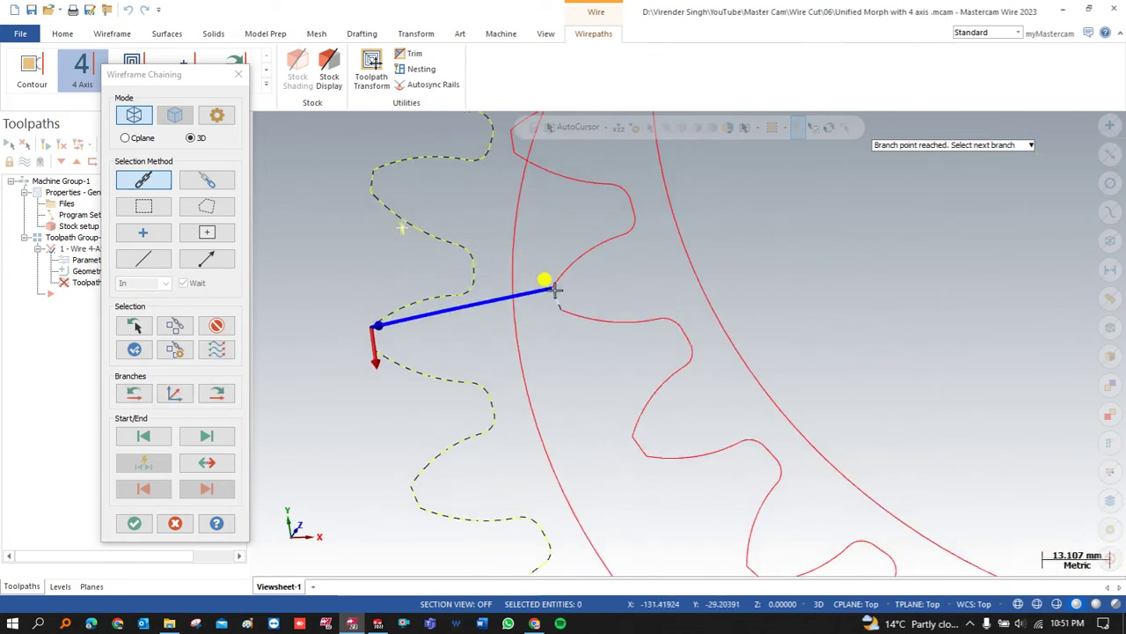
click(556, 292)
scroll(458, 317, down, 4)
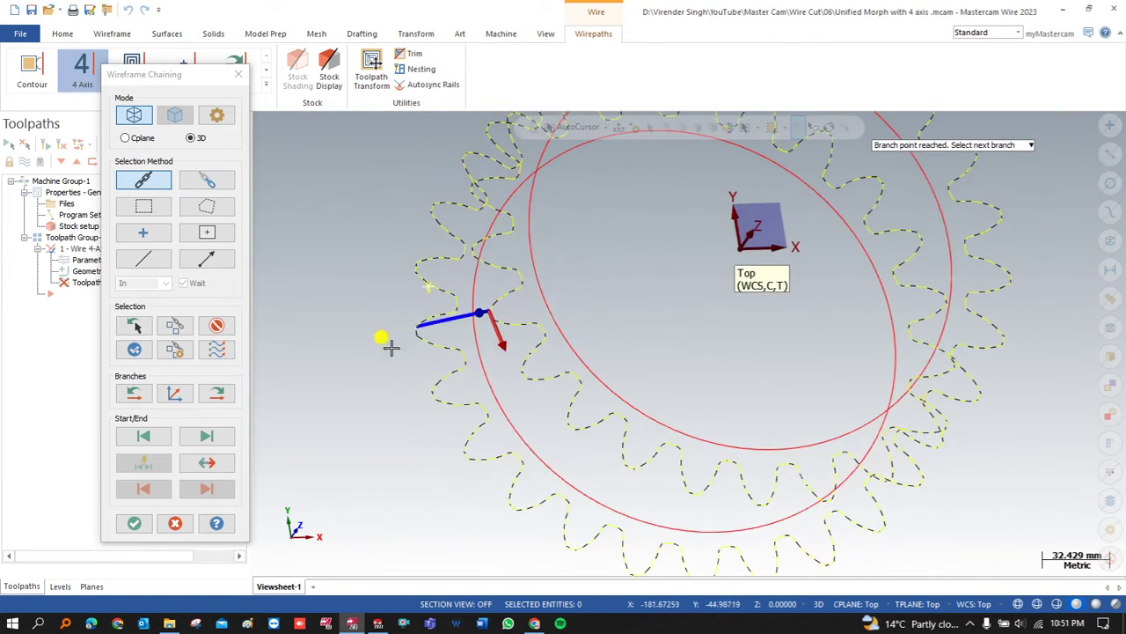
click(134, 523)
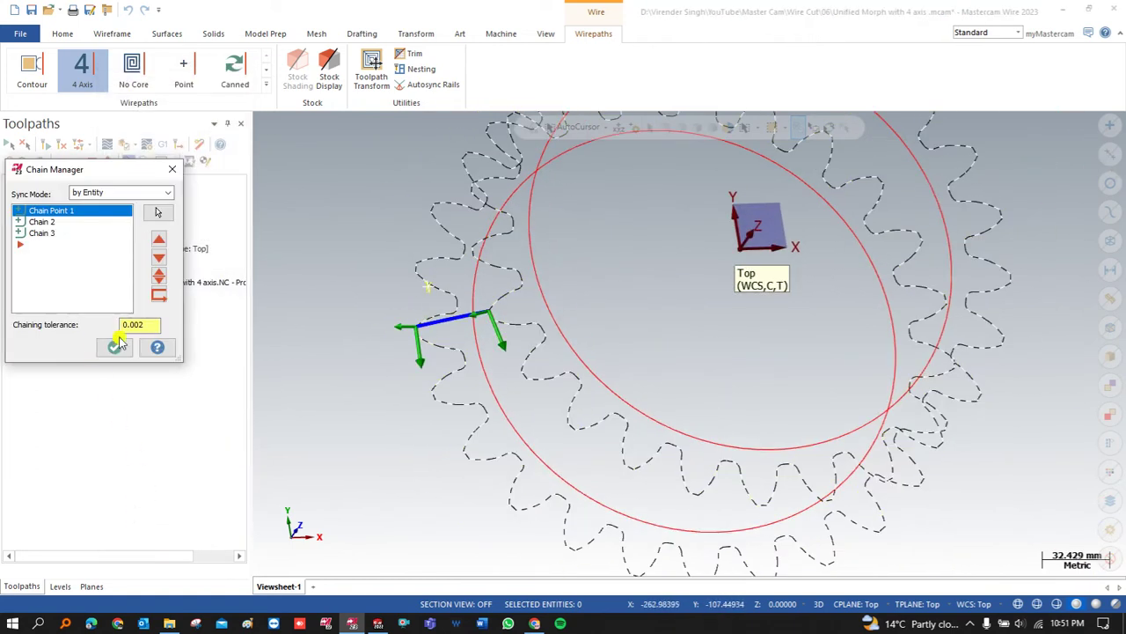
click(117, 346)
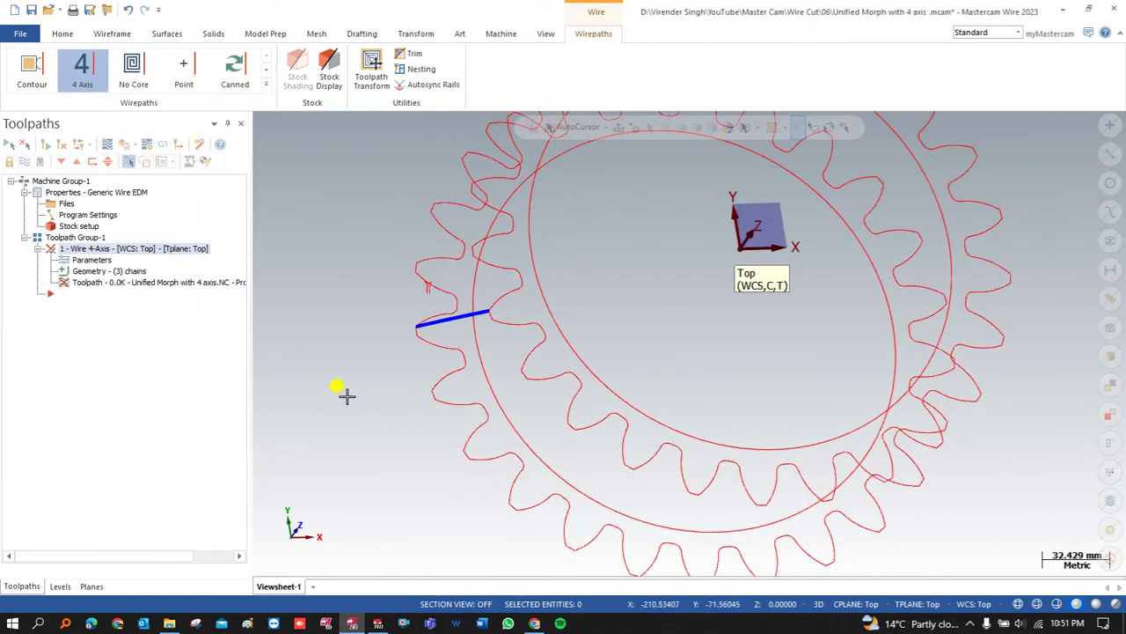
- Regenerate the Wire 4-Axis toolpath with the new chains and dismiss the sharp-corner warning
scroll(346, 395, down, 2)
click(49, 144)
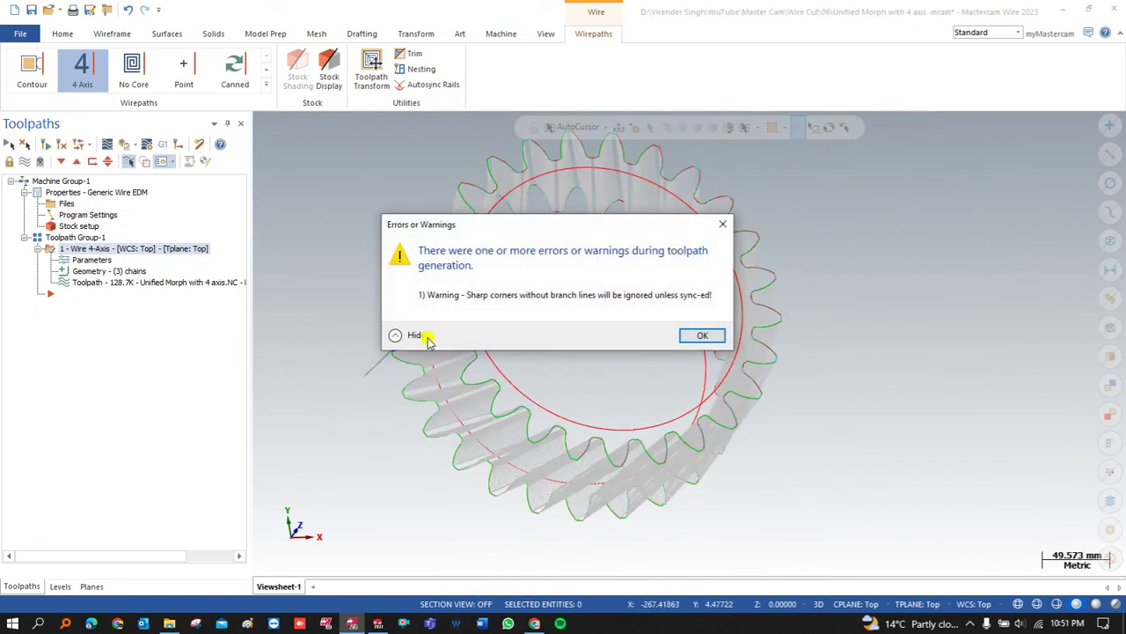
click(701, 335)
middle_drag(558, 378, 525, 314)
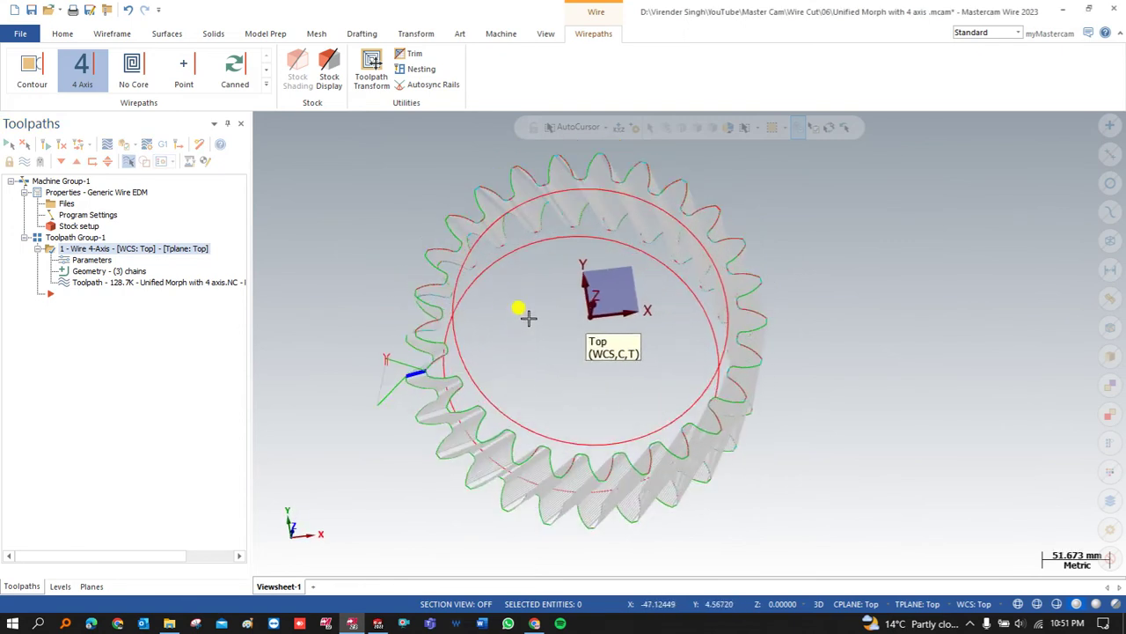
scroll(525, 314, up, 1)
- Backplot the wire motion around the gear teeth, checking it from the top and at an angle, and close the backplot
click(108, 144)
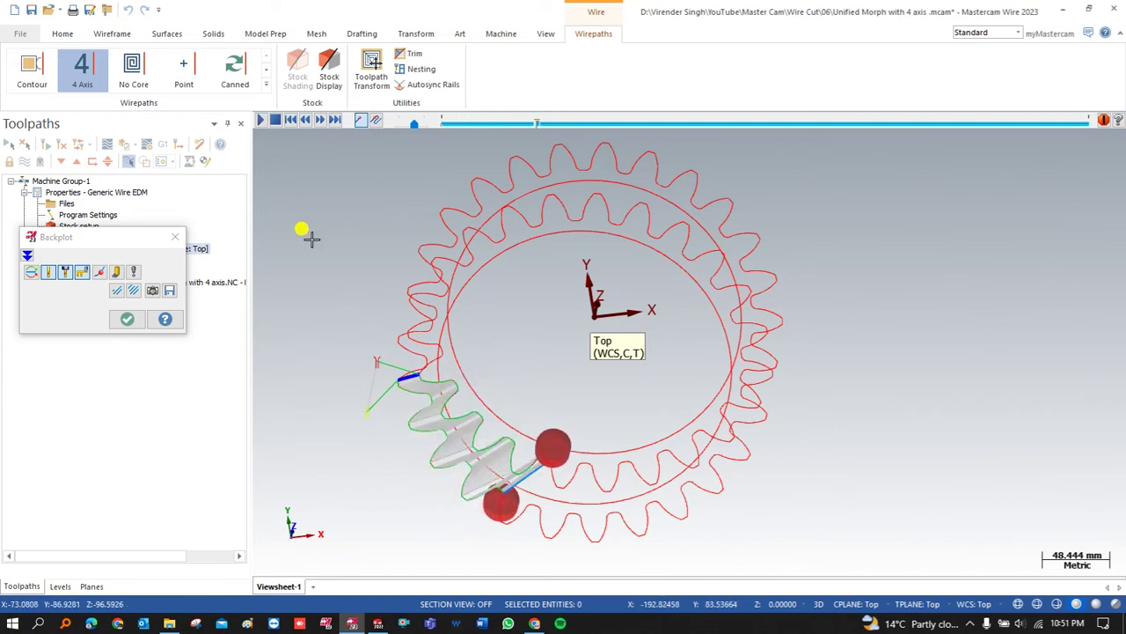
scroll(345, 267, down, 3)
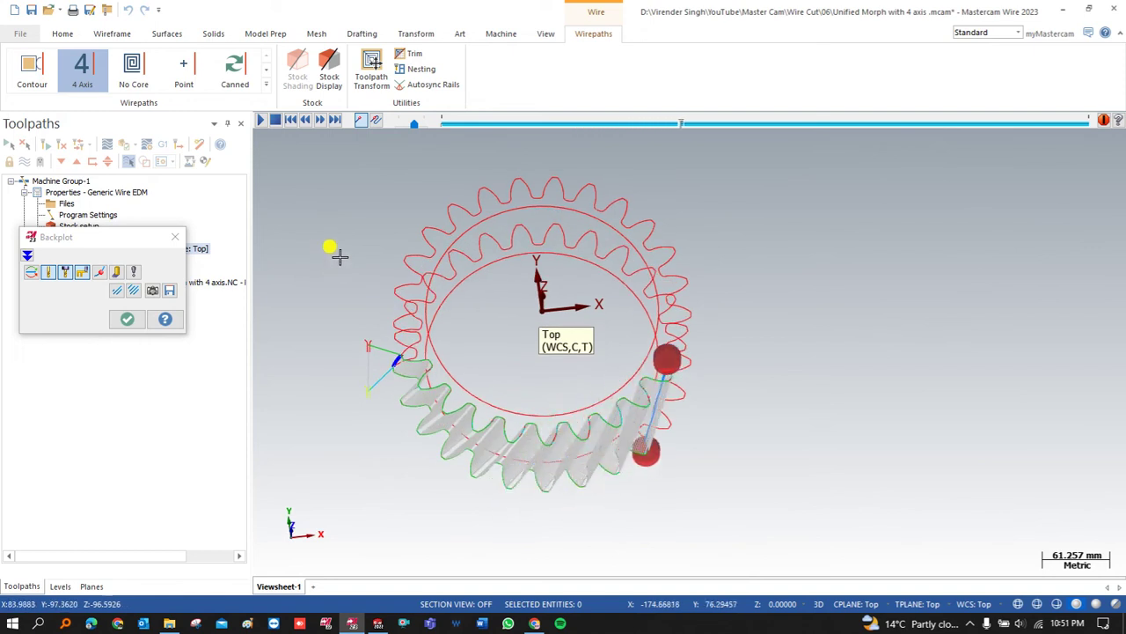
scroll(342, 249, up, 2)
right_click(342, 249)
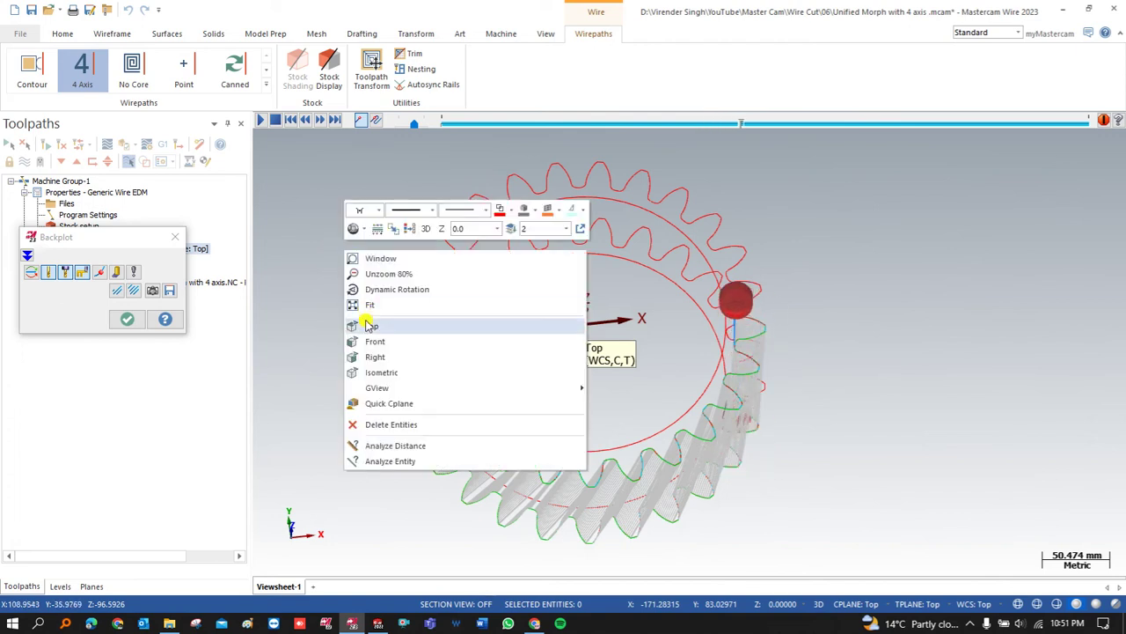
click(370, 322)
scroll(365, 319, up, 8)
scroll(390, 340, down, 12)
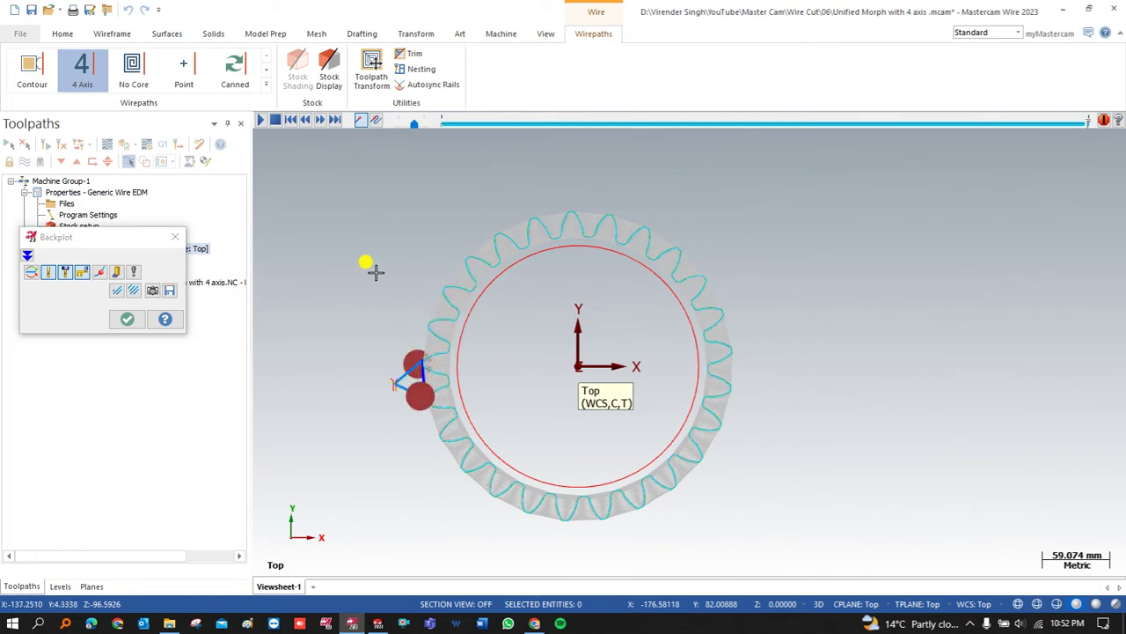
key(Escape)
middle_drag(433, 369, 387, 339)
middle_drag(357, 251, 368, 331)
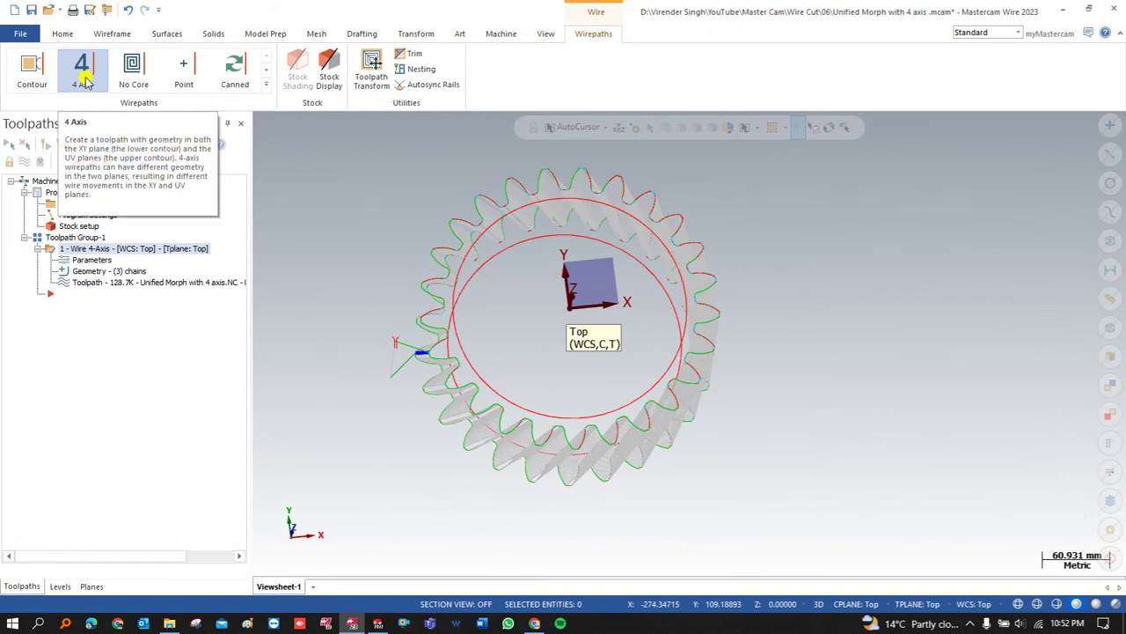
- Start a second 4-Axis wirepath and accept its chaining options with the sync mode by Branch
click(85, 75)
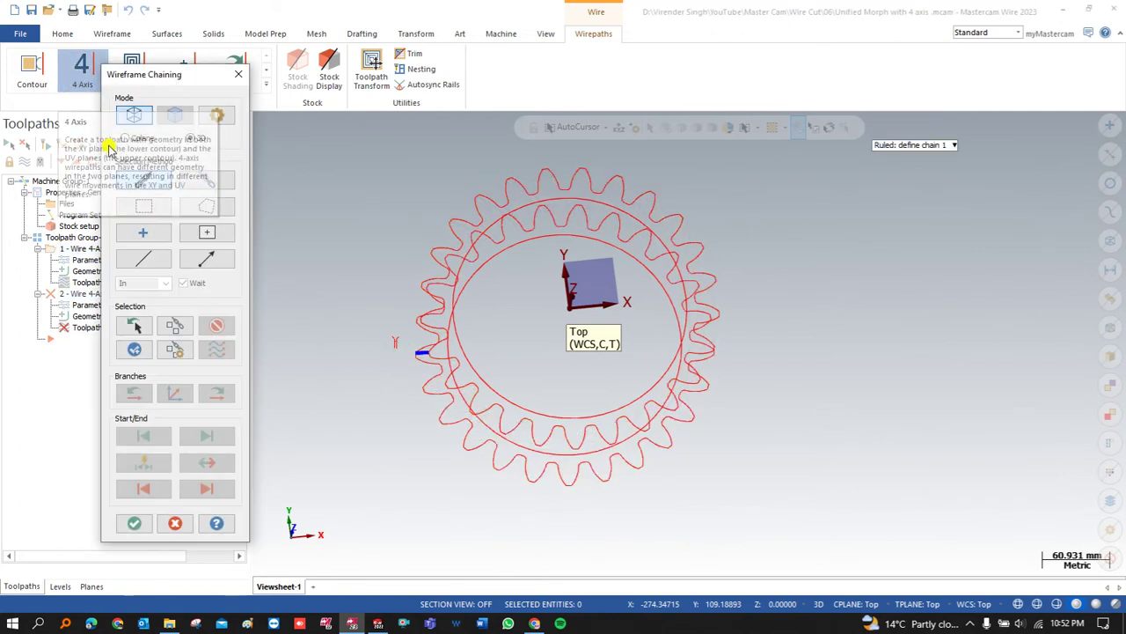
right_click(268, 270)
click(292, 325)
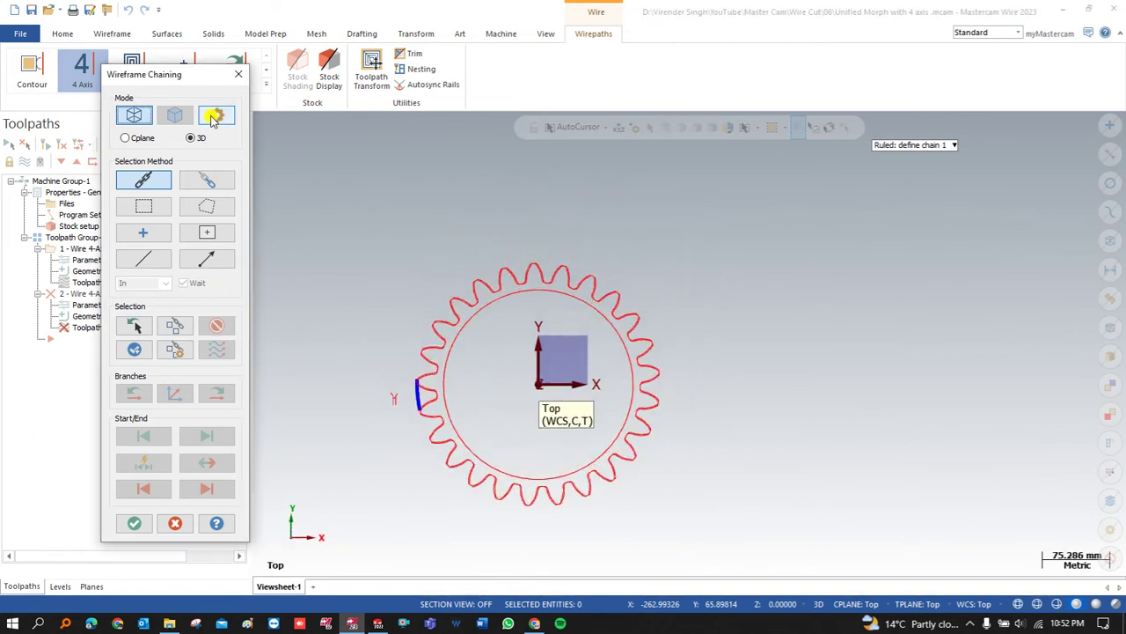
click(215, 117)
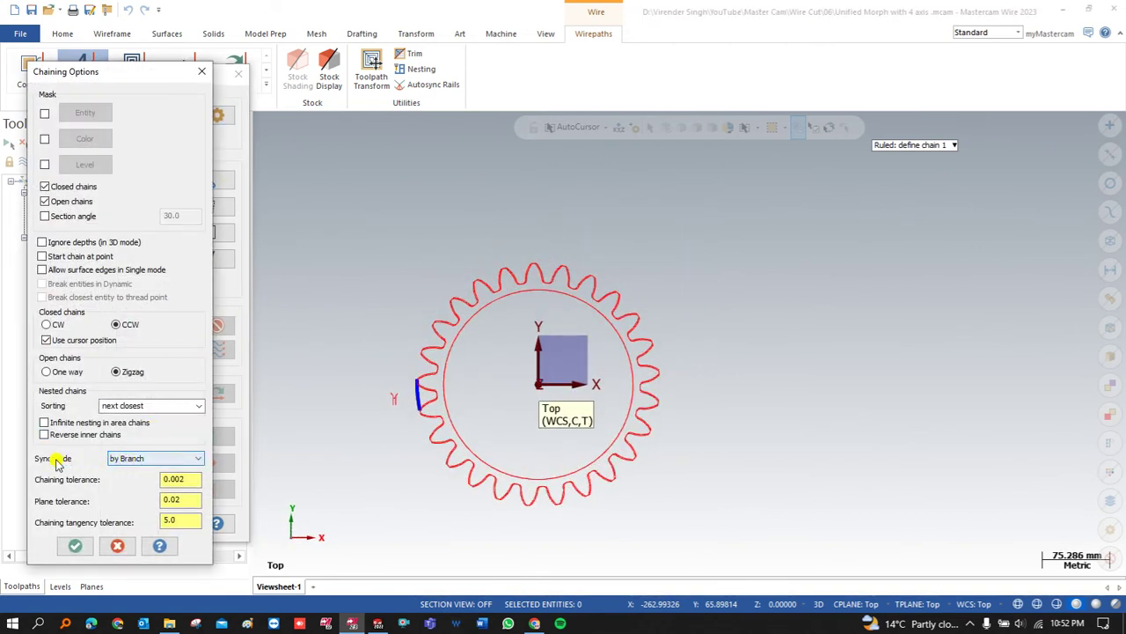
click(75, 546)
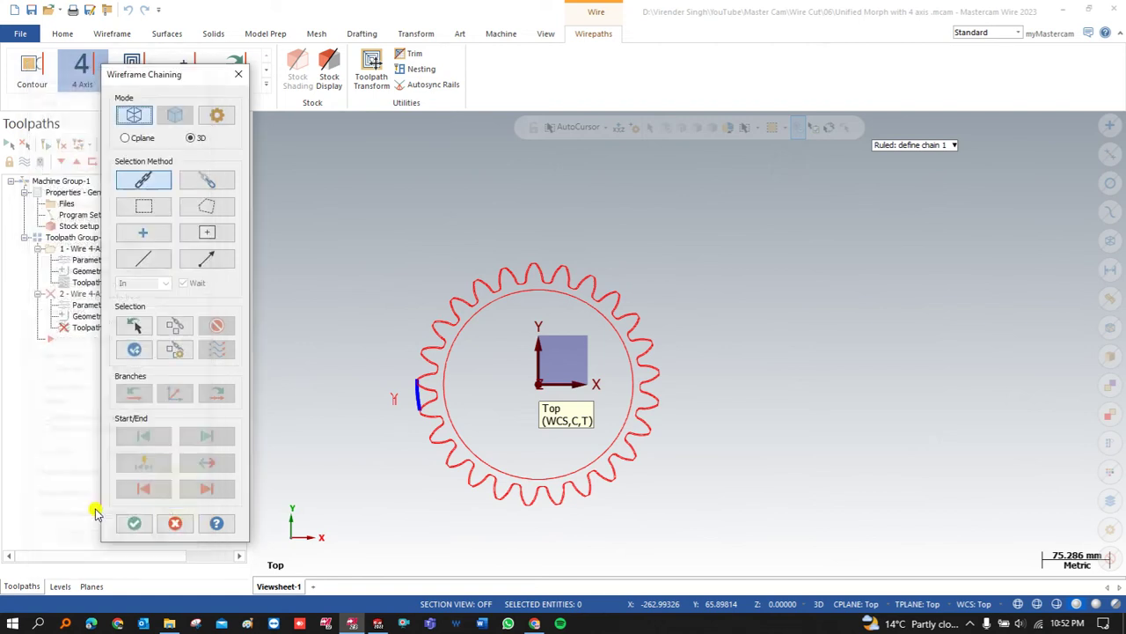
- Select the thread point and chain the first gear tooth profile from the upper end of the blue curve
click(141, 236)
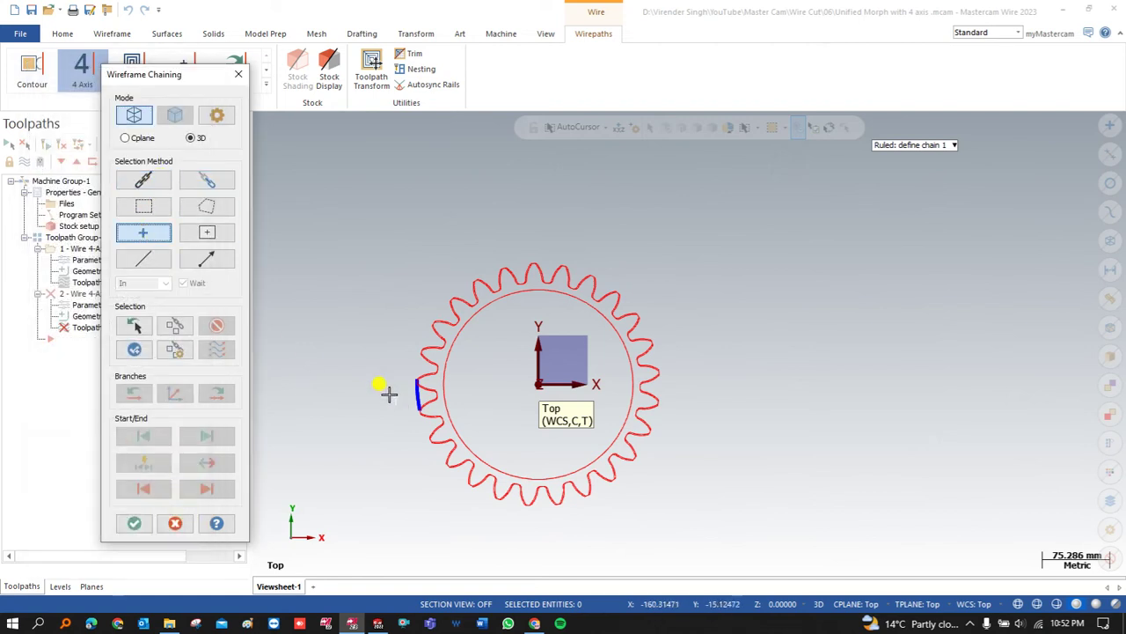
click(144, 180)
scroll(395, 380, up, 2)
scroll(396, 380, up, 5)
middle_drag(422, 440, 431, 407)
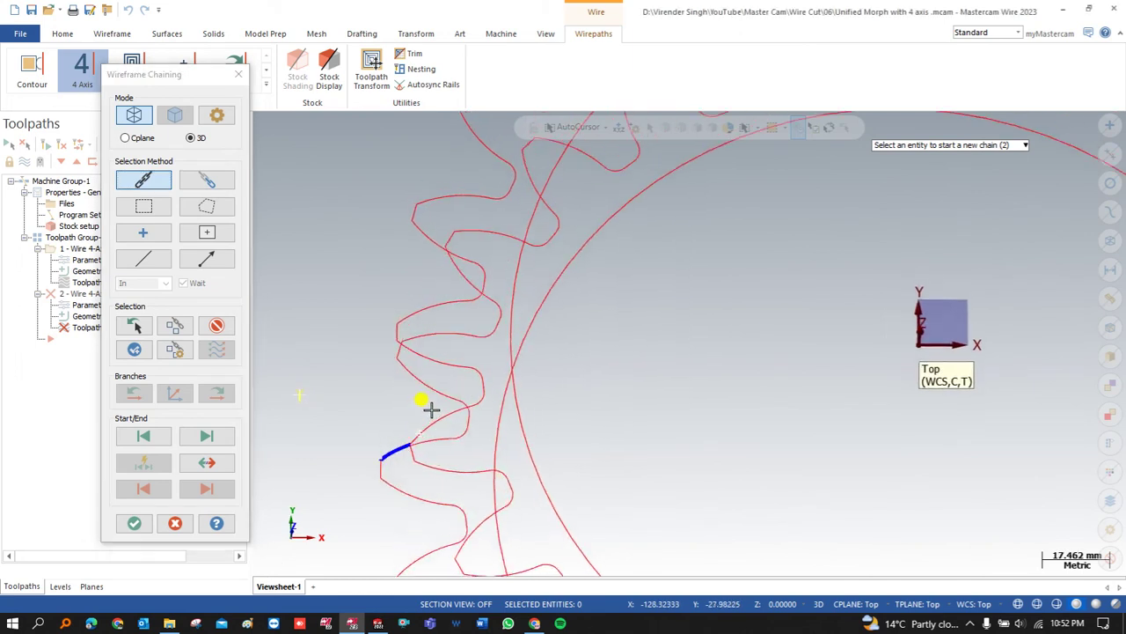
scroll(423, 439, up, 2)
click(402, 438)
- Chain the other gear tooth profile from the lower end of the blue curve and accept the chains
scroll(399, 360, down, 2)
middle_drag(398, 361, 264, 405)
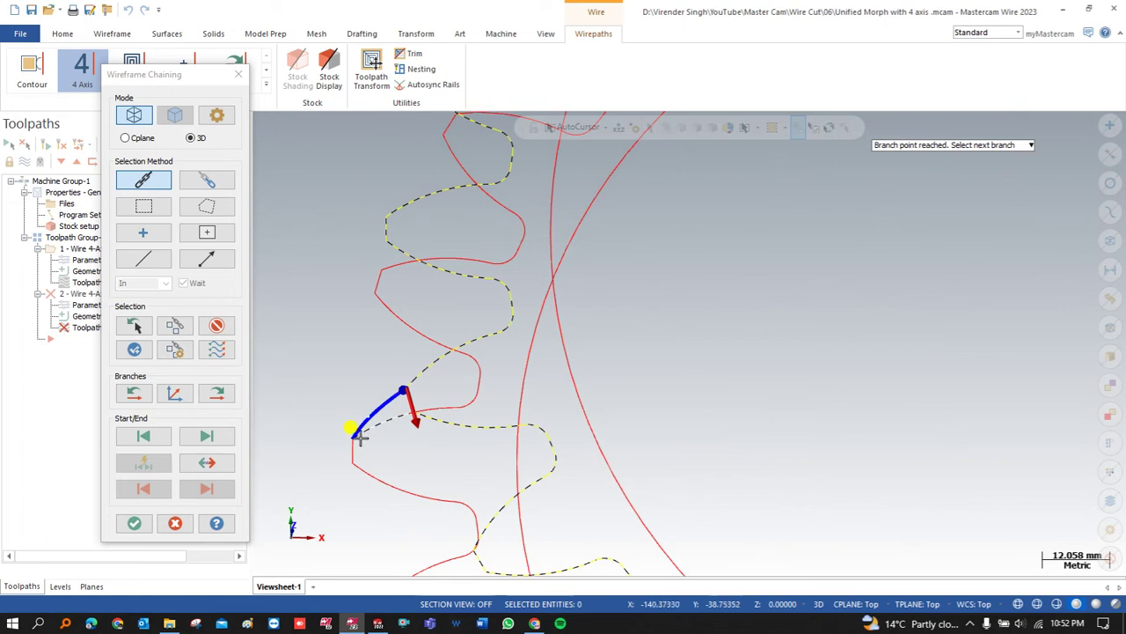
scroll(355, 432, down, 2)
key(alt+1)
scroll(359, 334, down, 3)
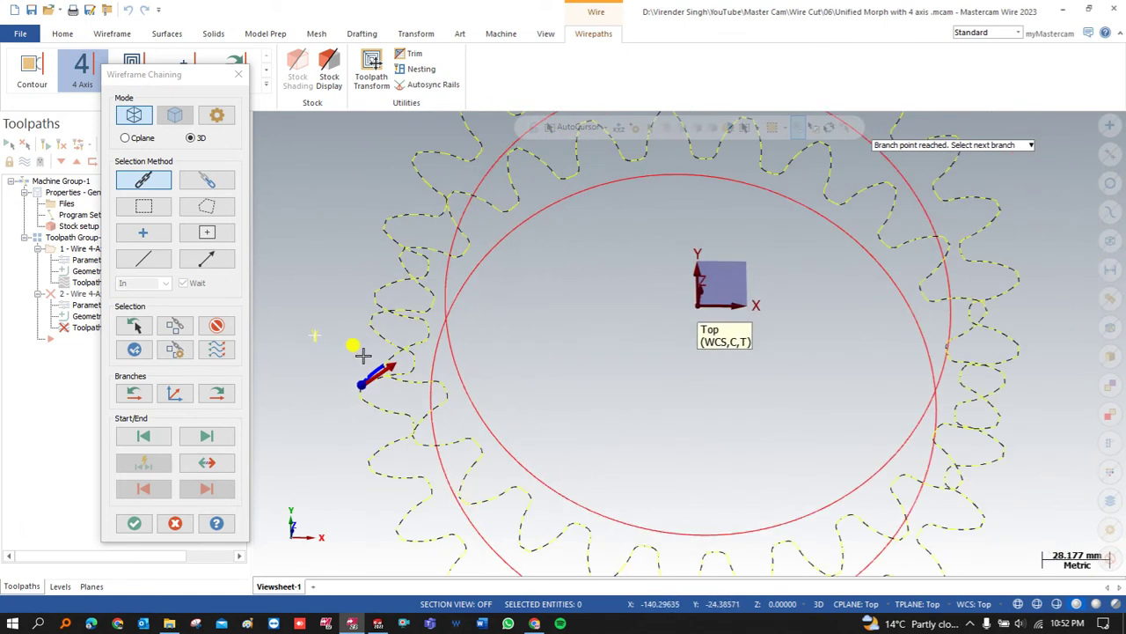
middle_drag(352, 372, 418, 344)
click(134, 522)
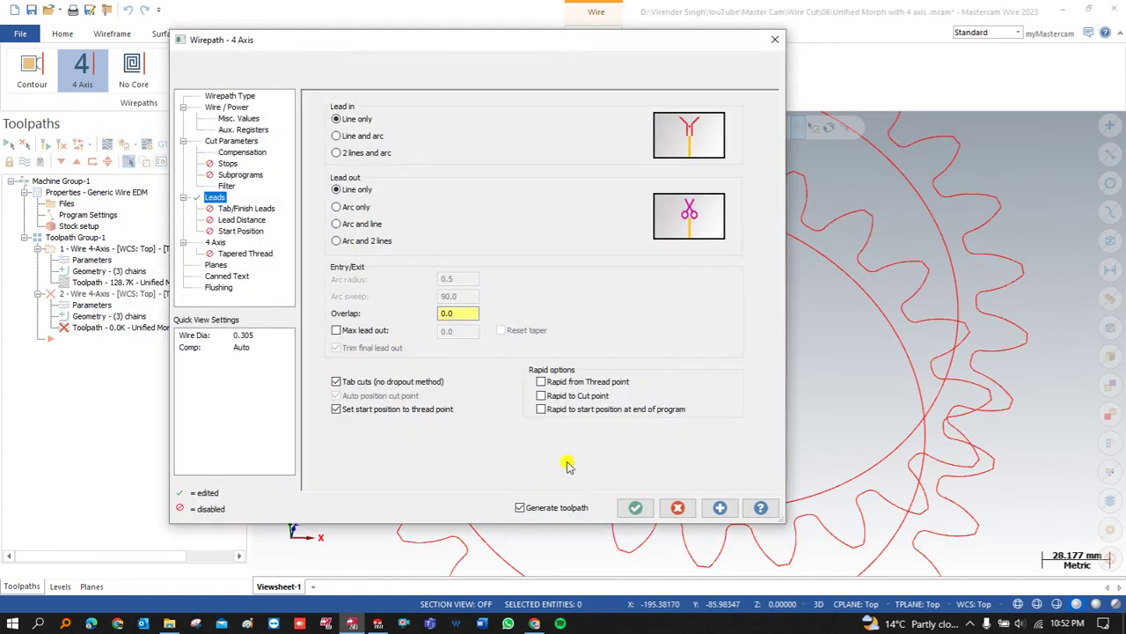
- Generate the second Wire 4-Axis toolpath with line-only lead in and lead out, and dismiss the warnings
click(635, 506)
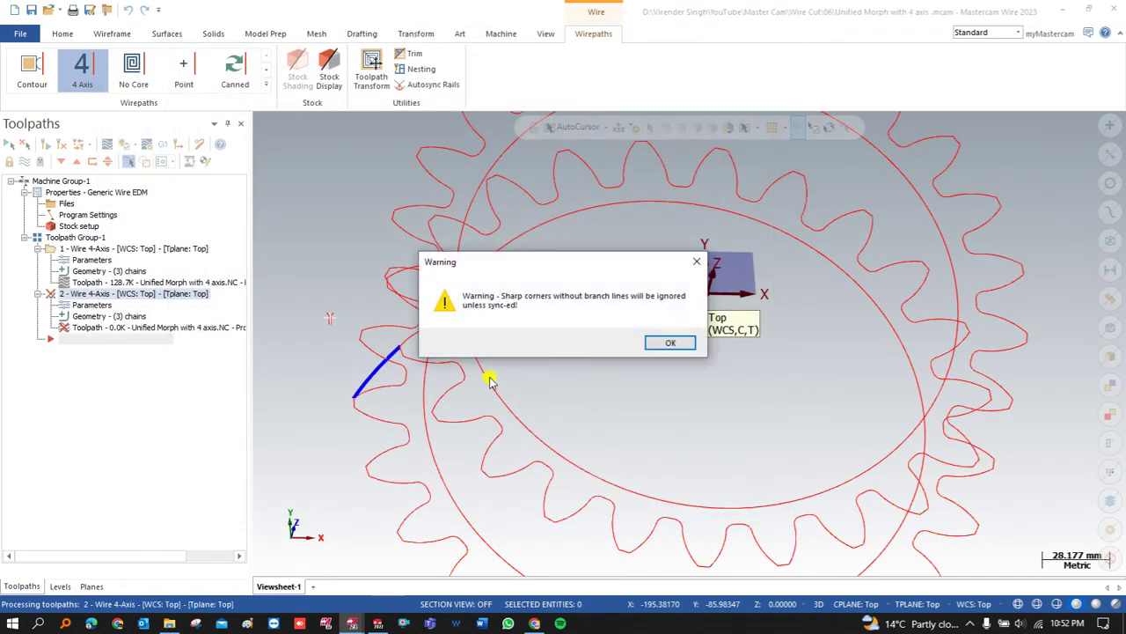
click(671, 345)
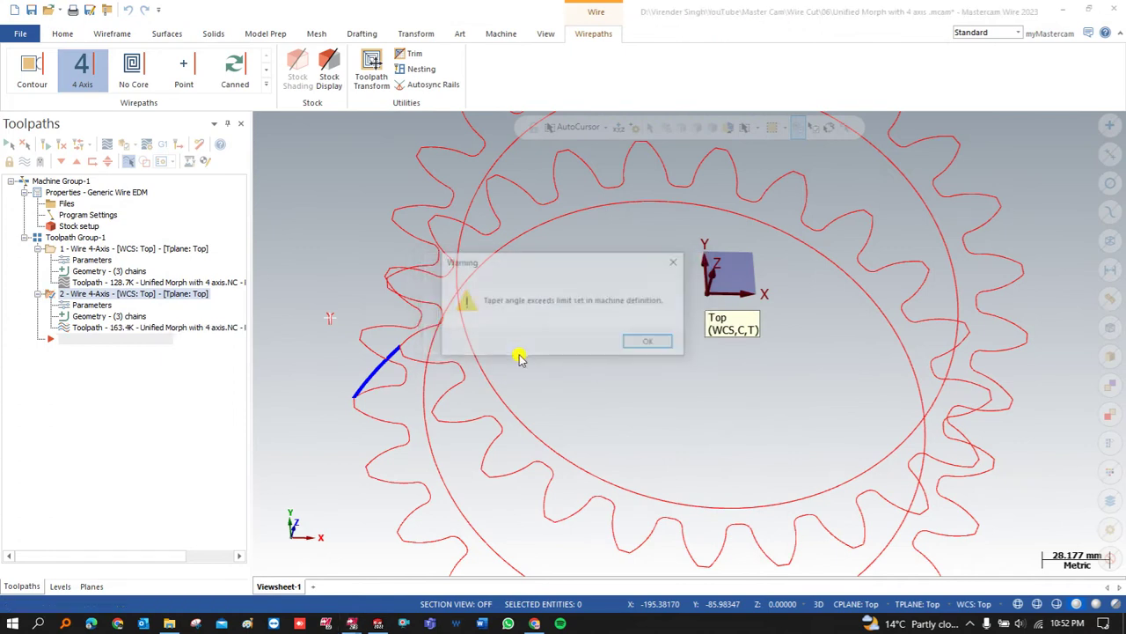
click(657, 344)
scroll(533, 352, down, 5)
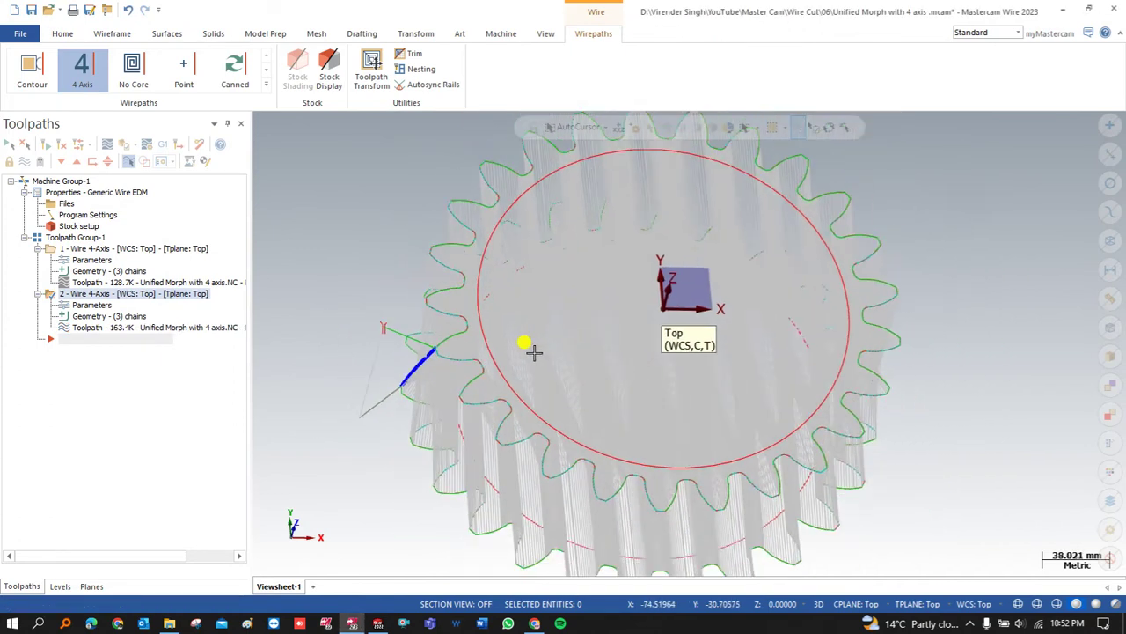
middle_drag(534, 355, 516, 322)
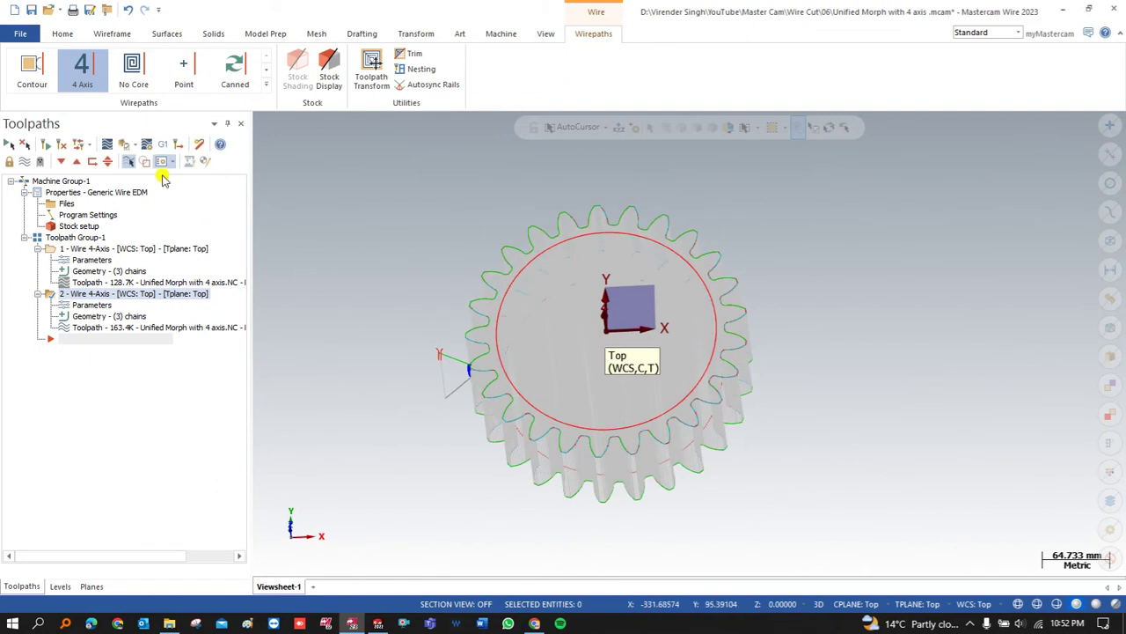
- Backplot the second toolpath's wire motion, checking it from several angles, and close the backplot
click(106, 146)
click(262, 122)
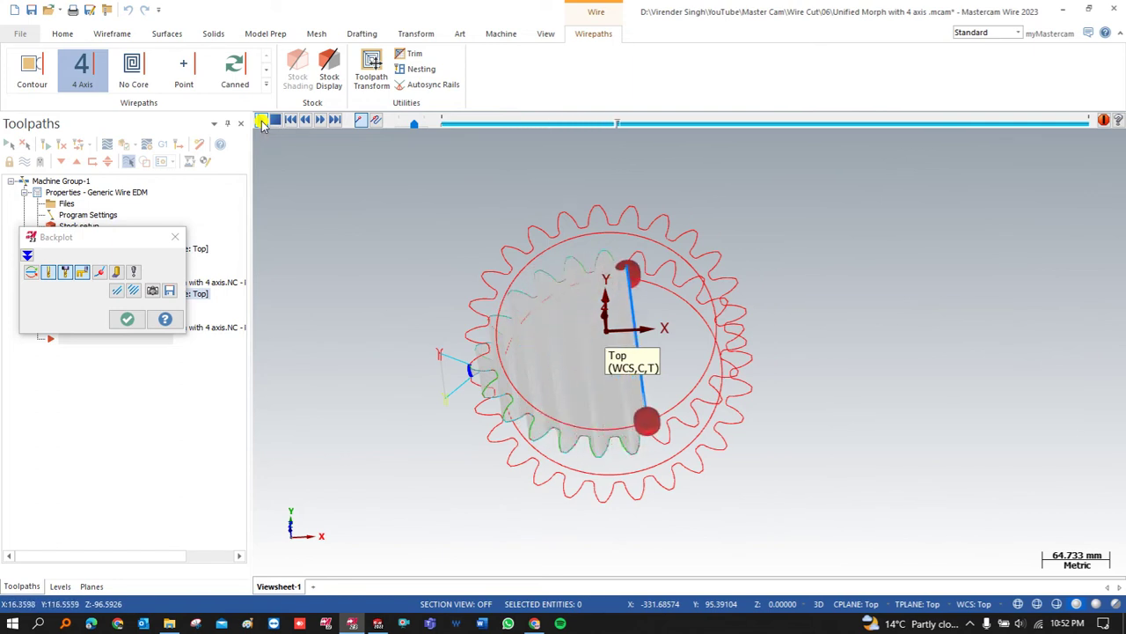
middle_drag(378, 300, 467, 327)
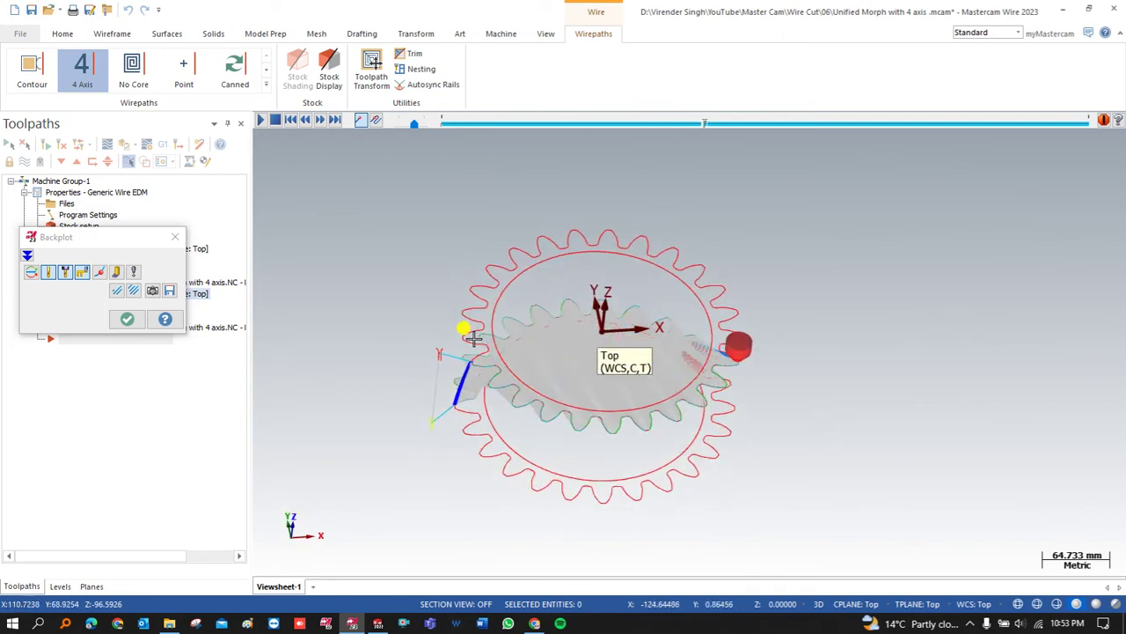
mouse_move(473, 337)
middle_down()
mouse_move(472, 278)
mouse_move(471, 325)
middle_up()
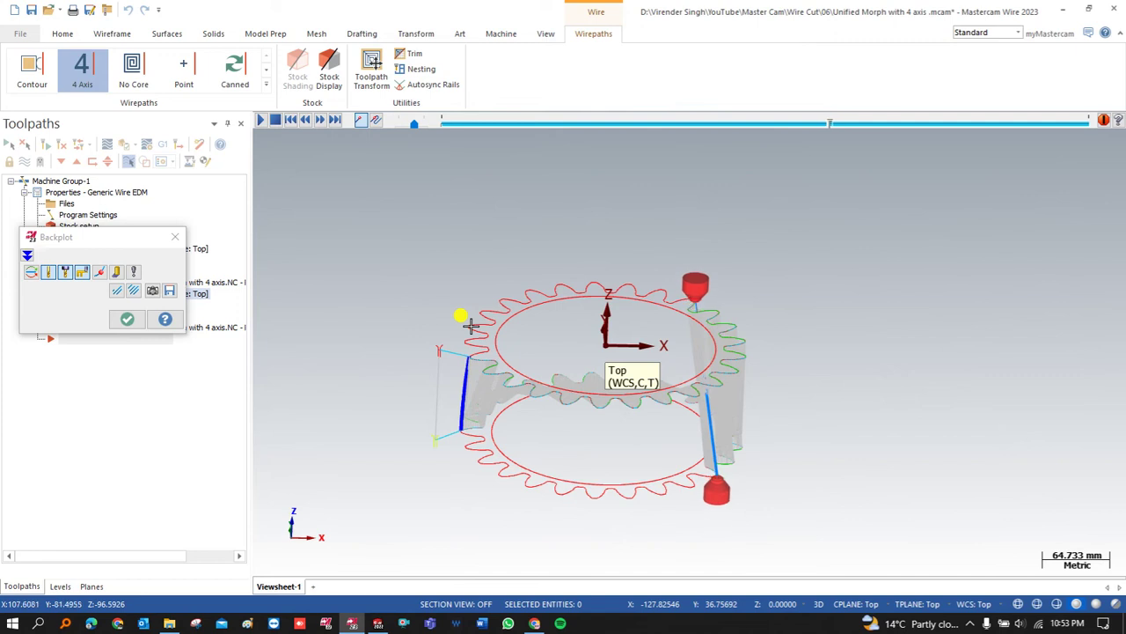
mouse_move(456, 320)
middle_down()
mouse_move(420, 322)
mouse_move(420, 352)
mouse_move(440, 319)
middle_up()
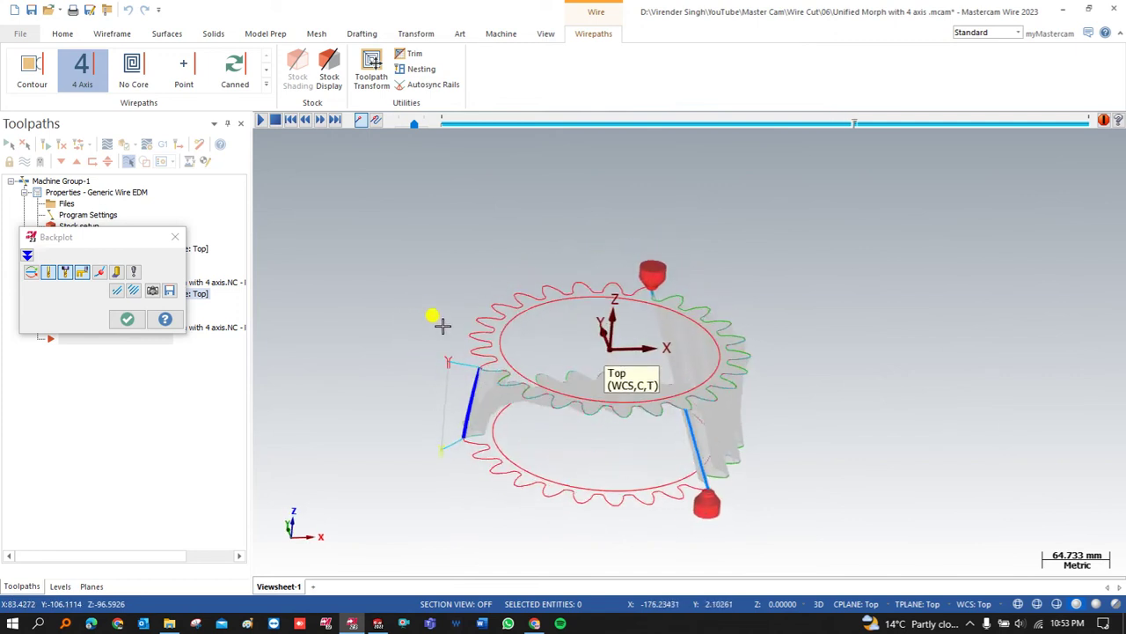
key(Escape)
- Start rechaining all geometry of the second Wire 4-Axis toolpath and select the thread point as the first chain
click(96, 316)
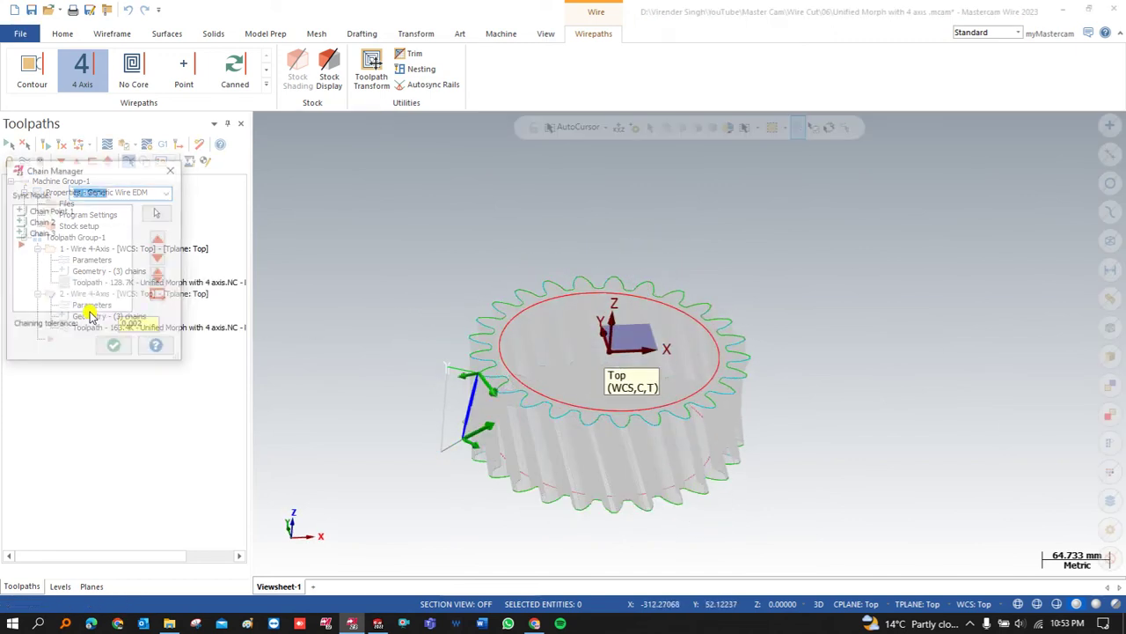
right_click(65, 257)
click(95, 293)
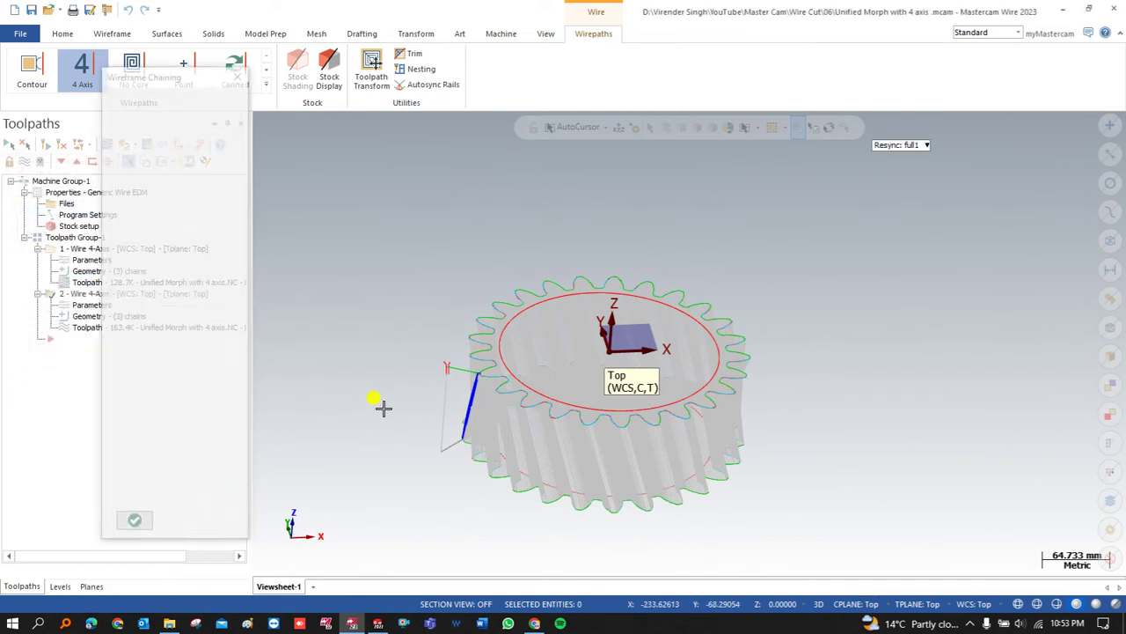
middle_drag(372, 397, 379, 440)
click(143, 231)
scroll(440, 435, up, 5)
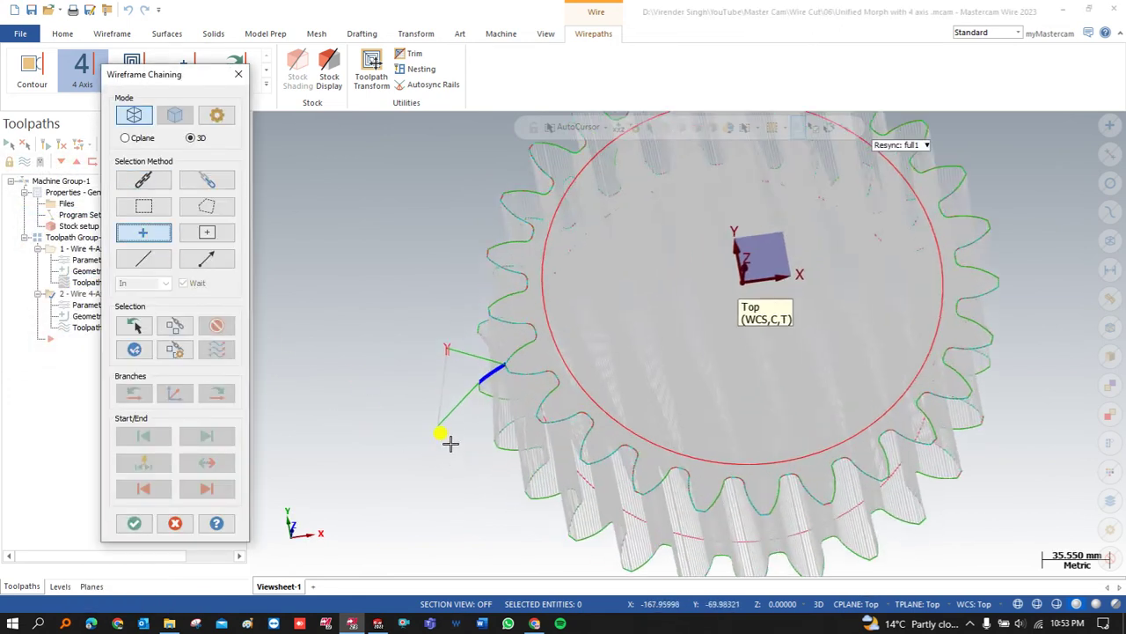
click(446, 324)
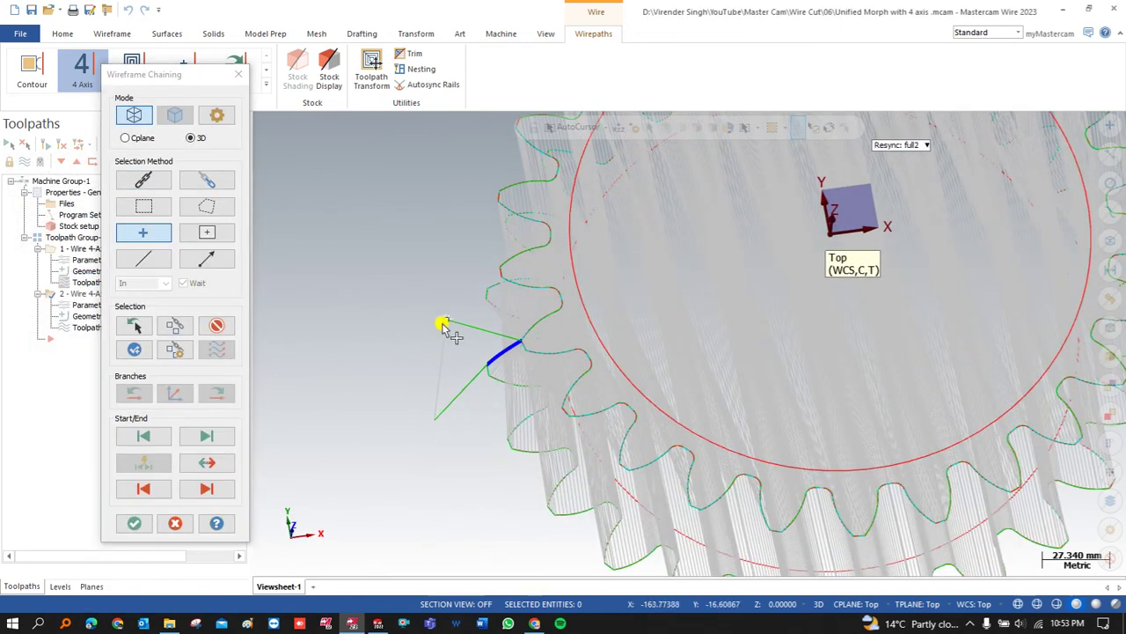
right_click(344, 320)
- Rechain the lower gear tooth profile, starting at the lower end of the blue curve
click(144, 179)
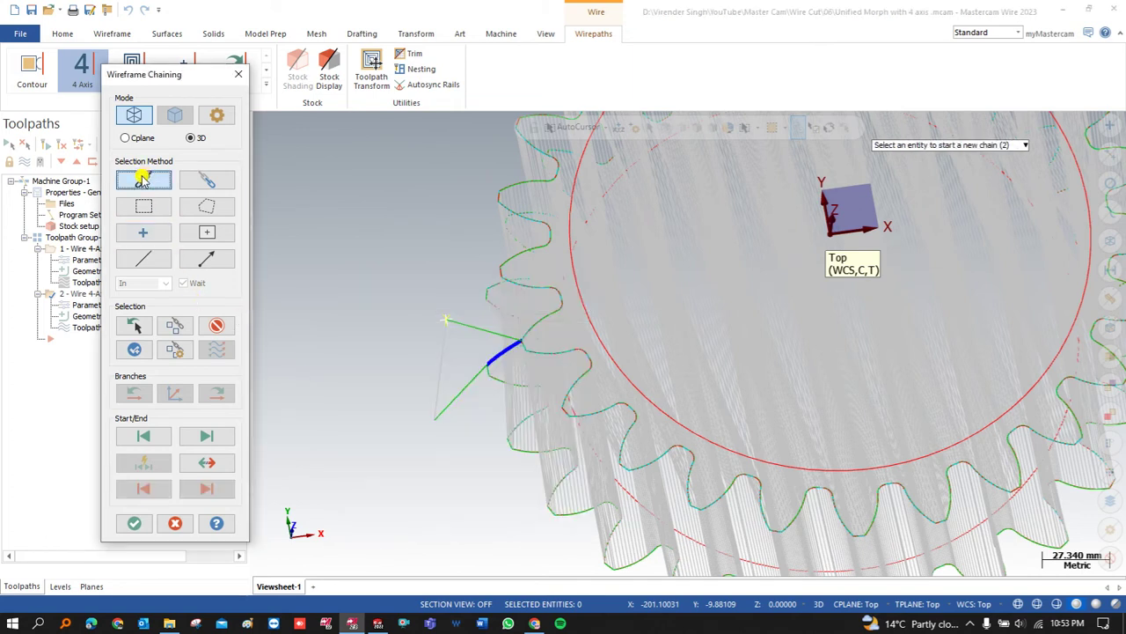
scroll(480, 365, up, 8)
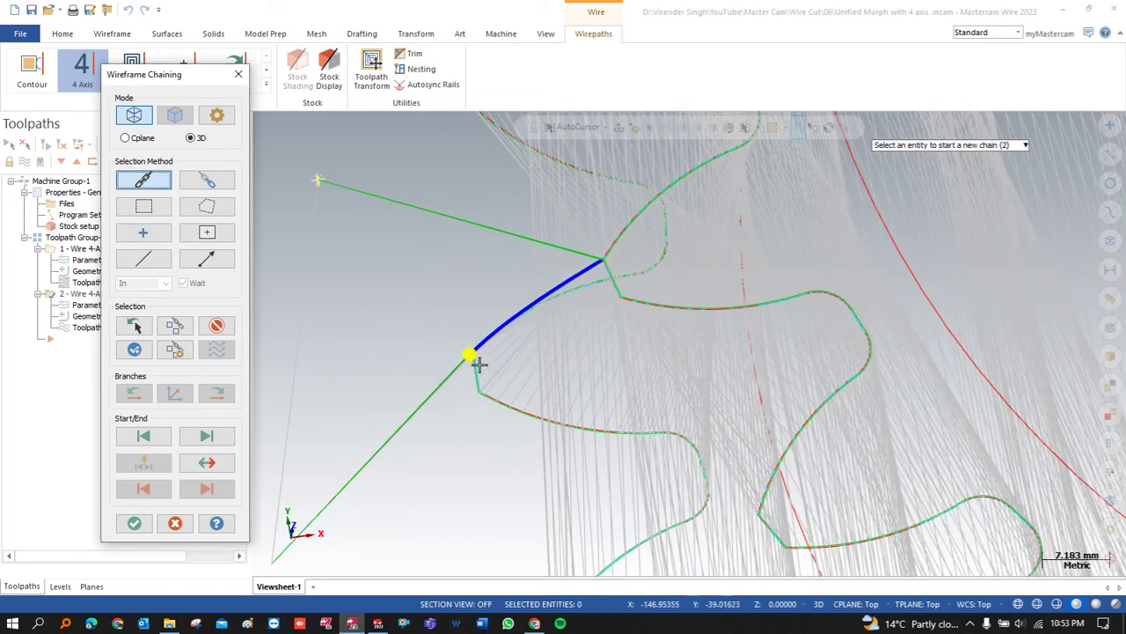
click(476, 357)
middle_drag(476, 360, 454, 378)
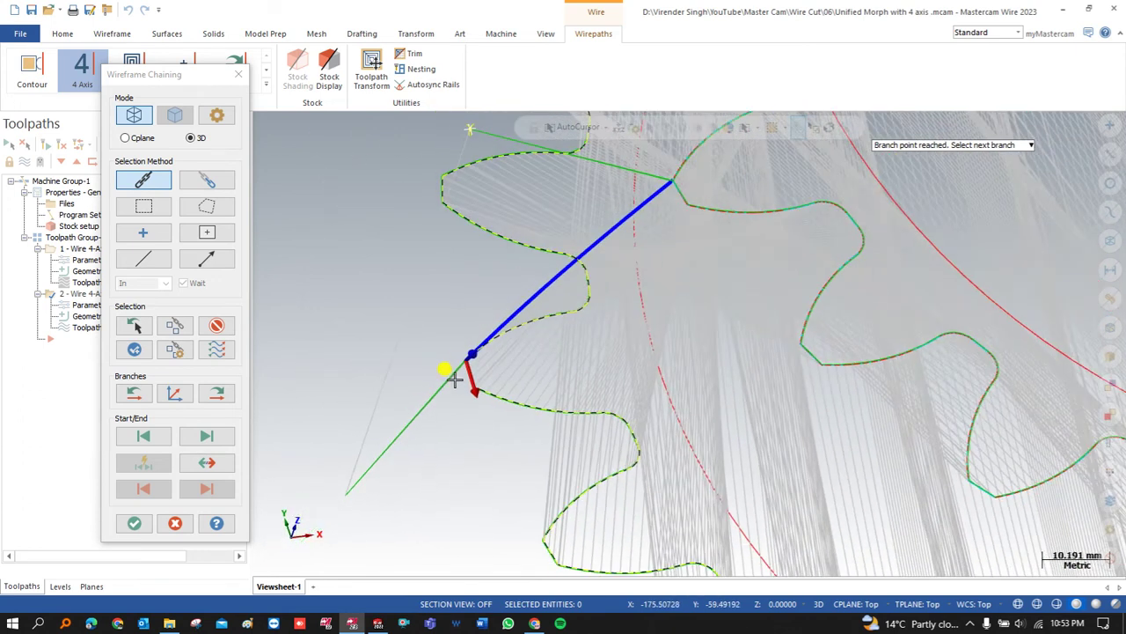
scroll(454, 379, down, 2)
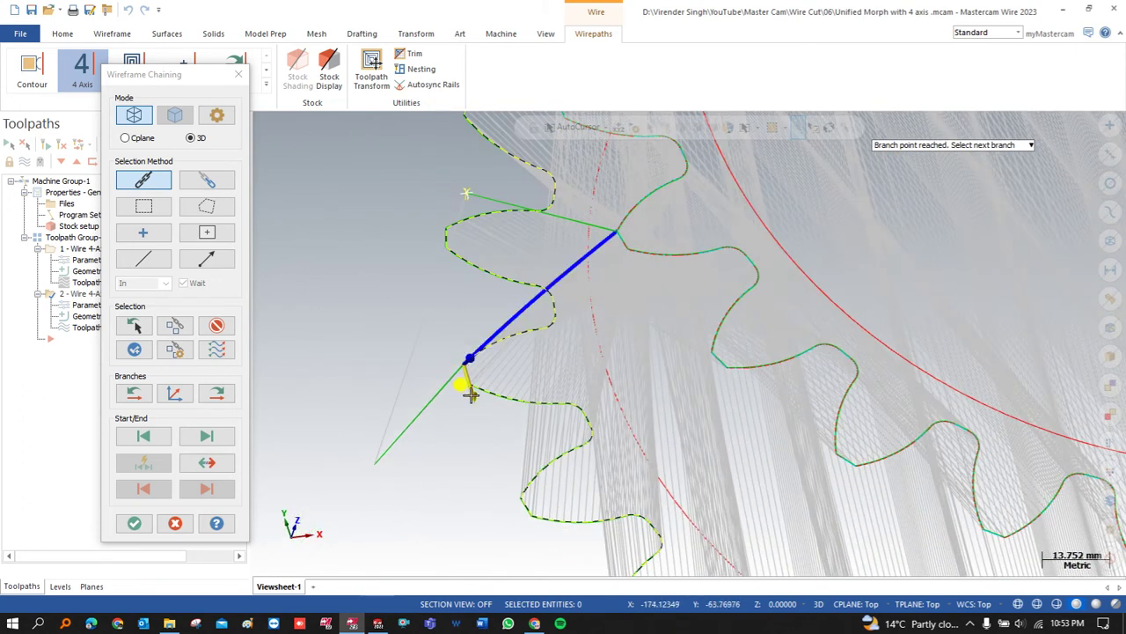
- Rechain the upper gear tooth profile from the upper end of the blue curve, and accept the new chains
scroll(501, 367, up, 6)
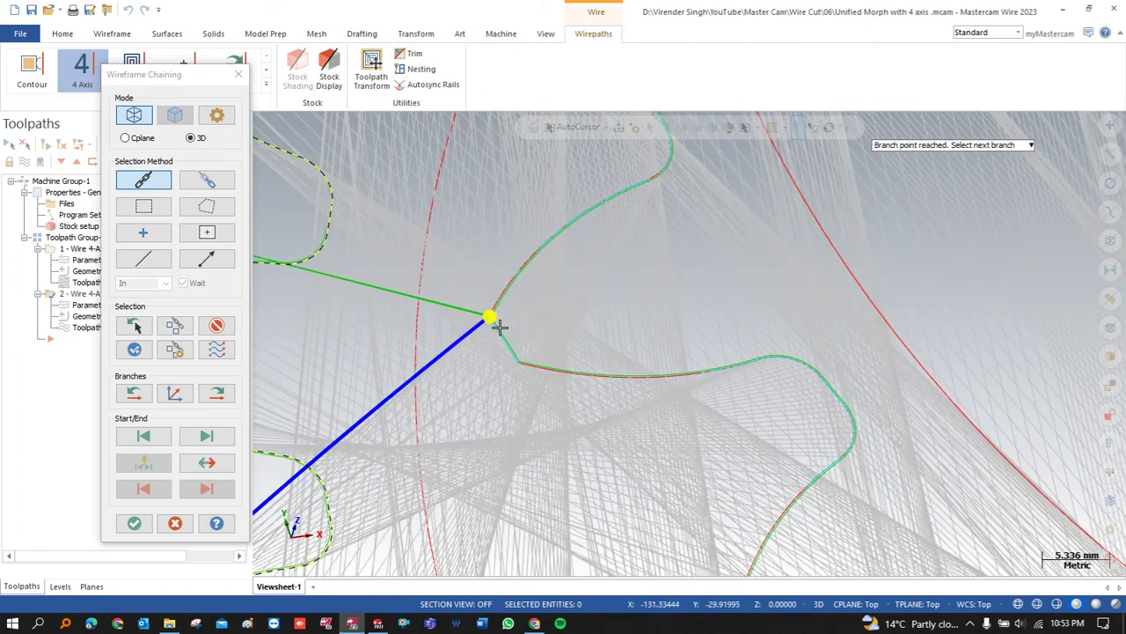
scroll(499, 327, down, 5)
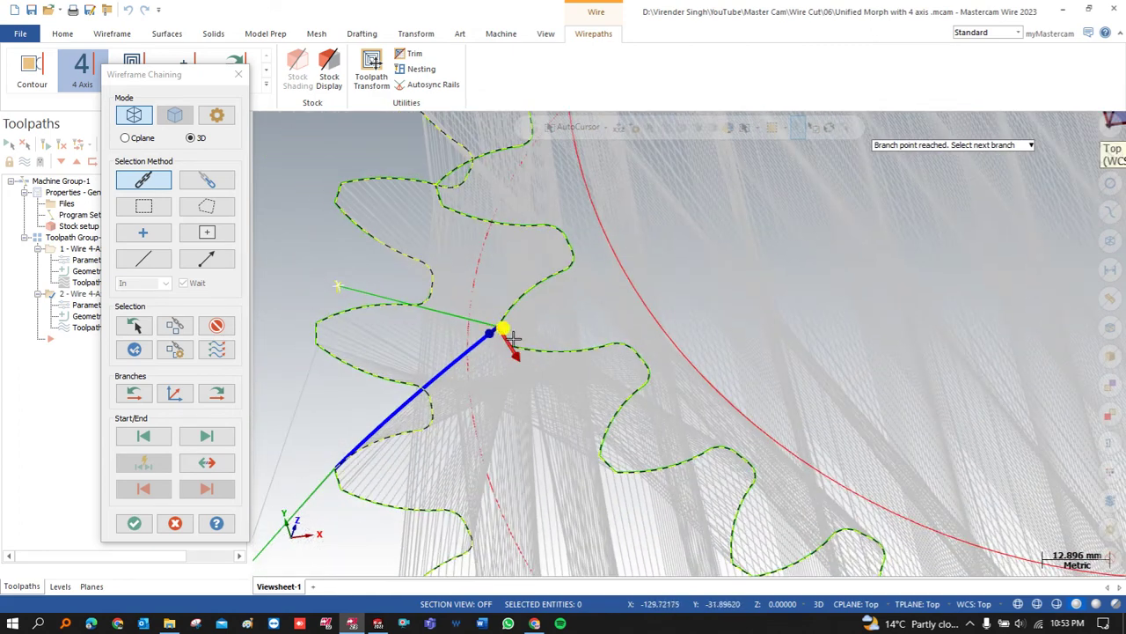
scroll(503, 327, down, 5)
click(134, 523)
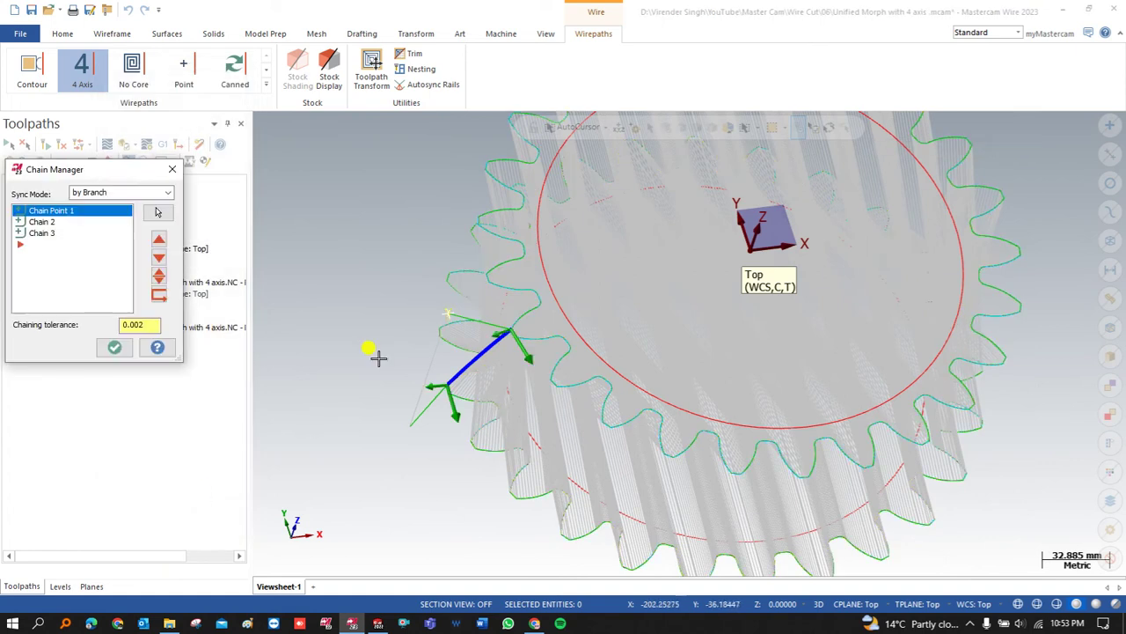
click(113, 347)
- Regenerate the second toolpath with the new chains, dismiss the warning, and inspect the wire path around the teeth
click(48, 147)
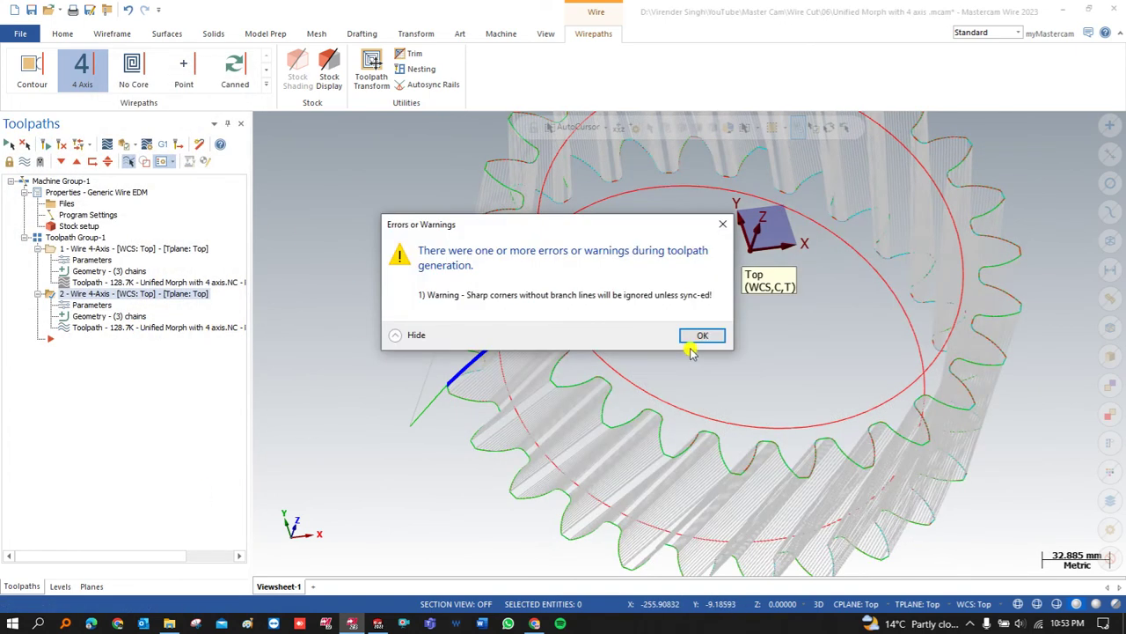
click(702, 335)
key(alt+1)
middle_drag(531, 349, 581, 335)
scroll(590, 330, up, 1)
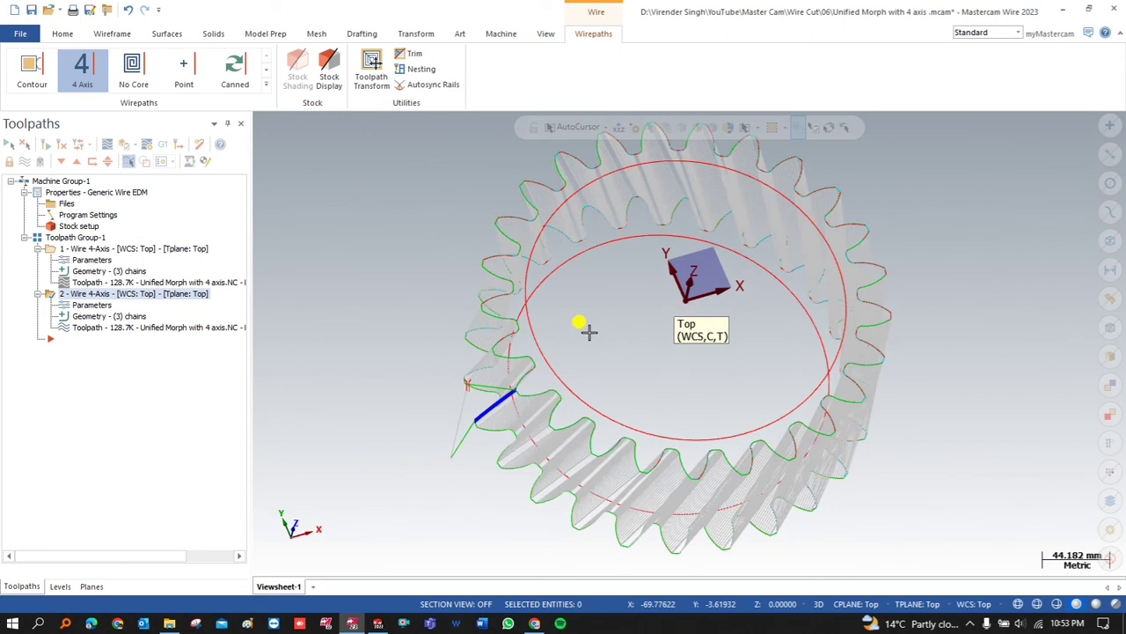
- Review the second toolpath's wirepath type, wire/power, miscellaneous value and auxiliary register settings
click(95, 305)
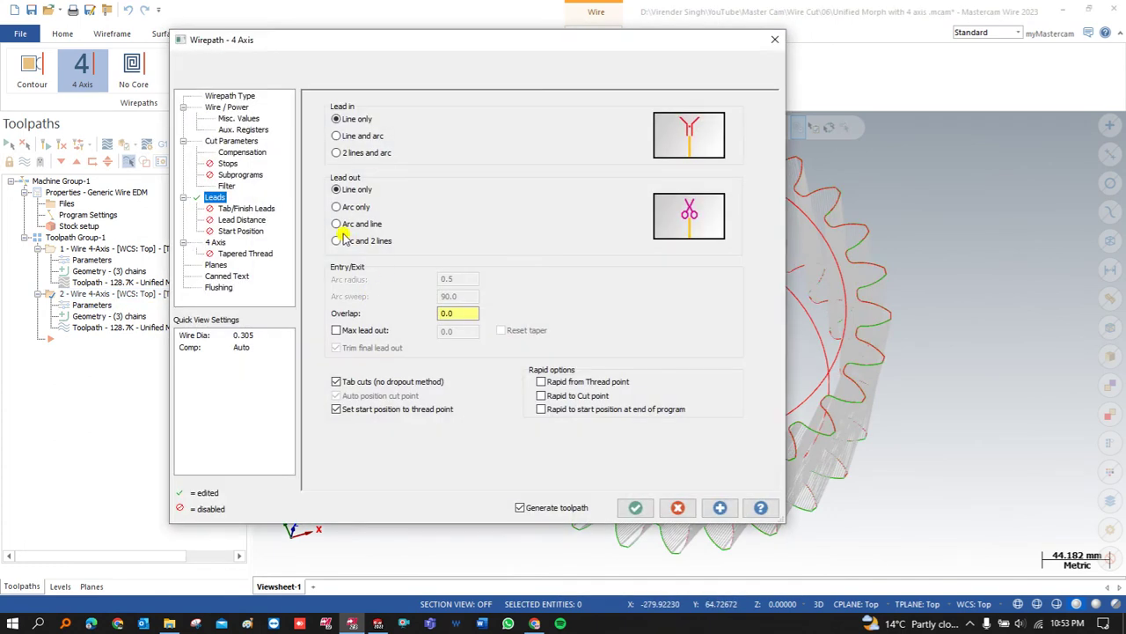
click(230, 96)
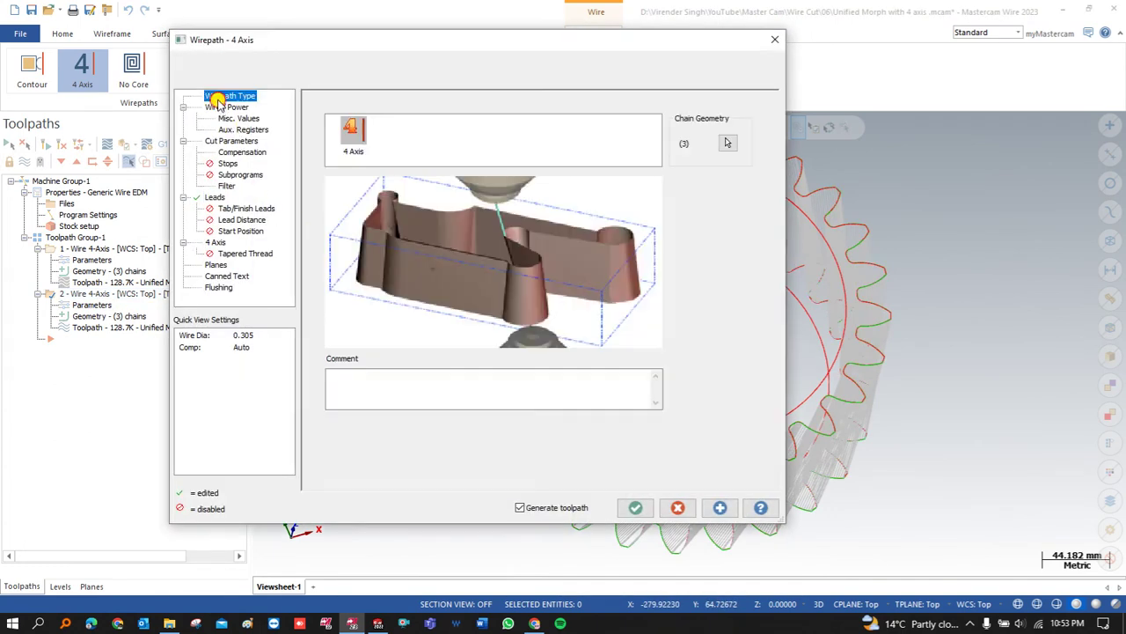
click(231, 141)
click(225, 107)
click(227, 118)
click(229, 130)
- Try the second toolpath's tab settings, including independent and equal widths, combined tab cutoff and skim cuts after tab, and disable tabs
click(229, 142)
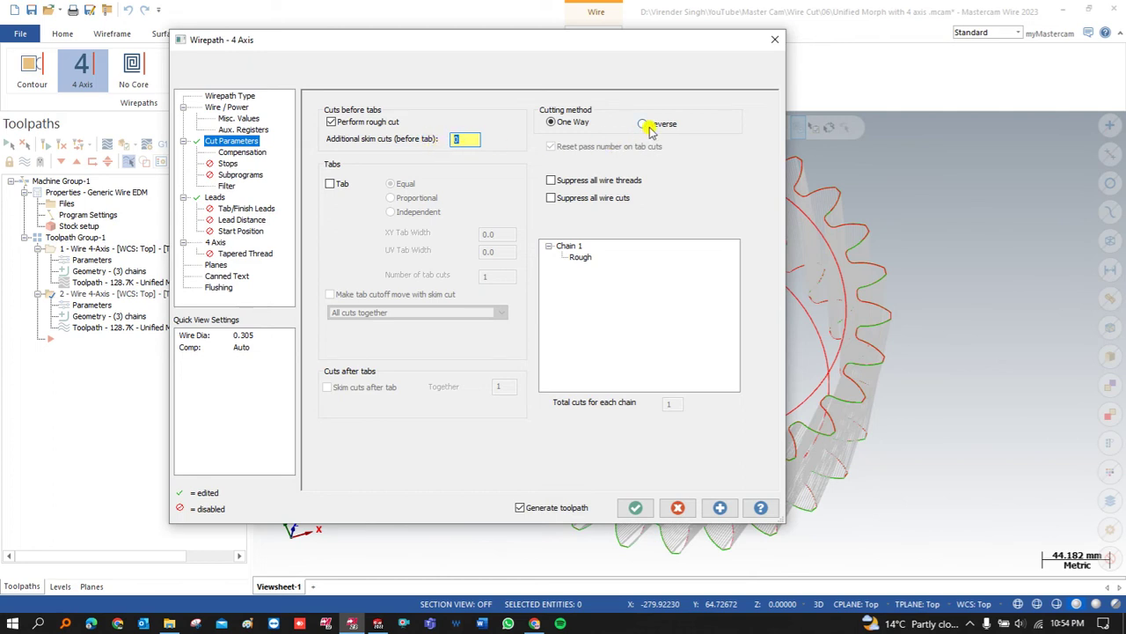
click(331, 186)
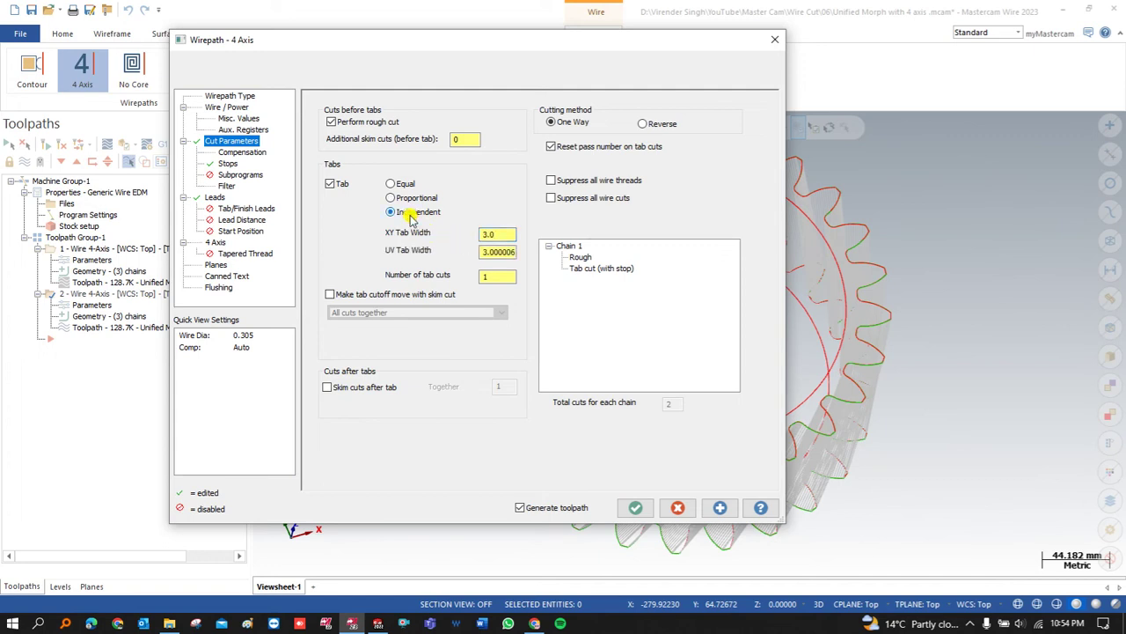
double_click(483, 251)
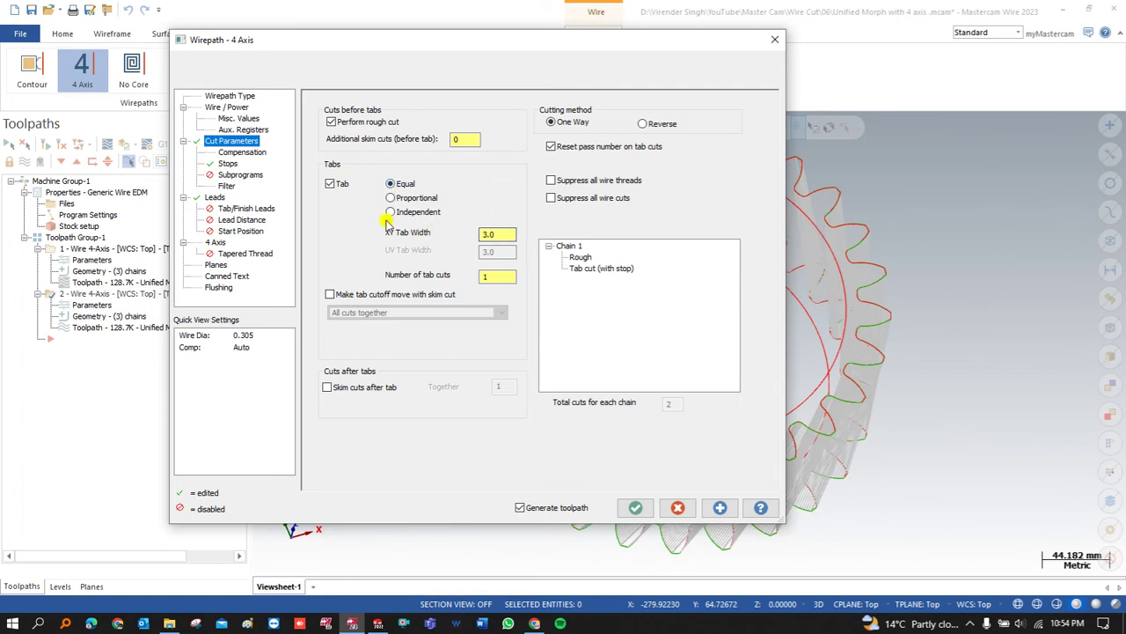
click(330, 295)
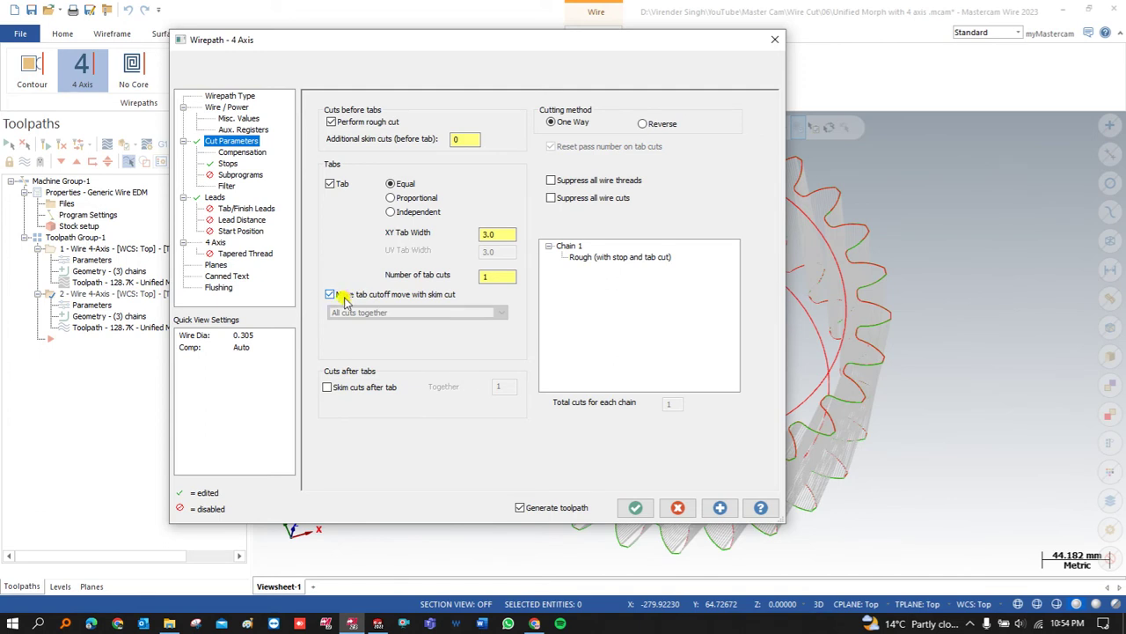
click(331, 295)
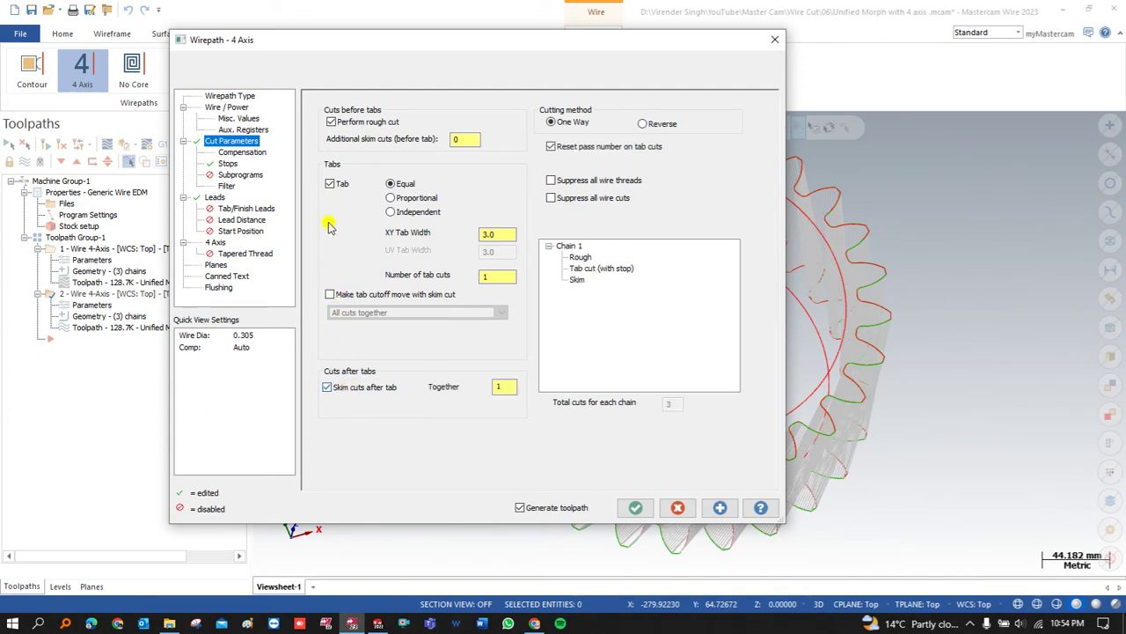
click(331, 185)
- Review the second toolpath's compensation, stops, lead, start position, 4-axis and tapered thread settings
click(247, 154)
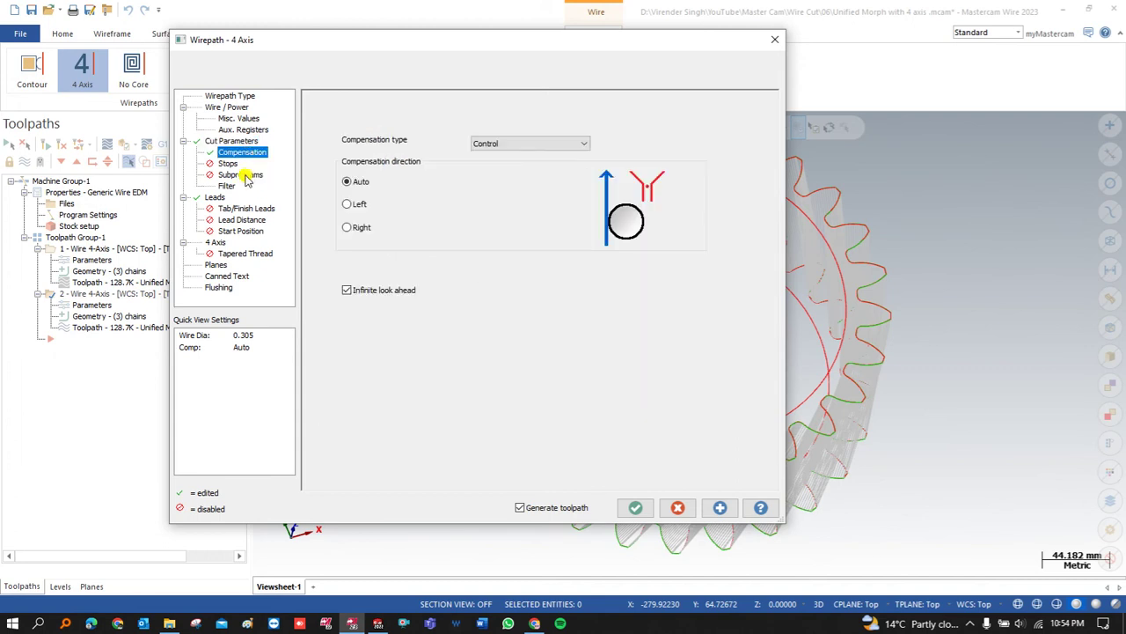
click(228, 164)
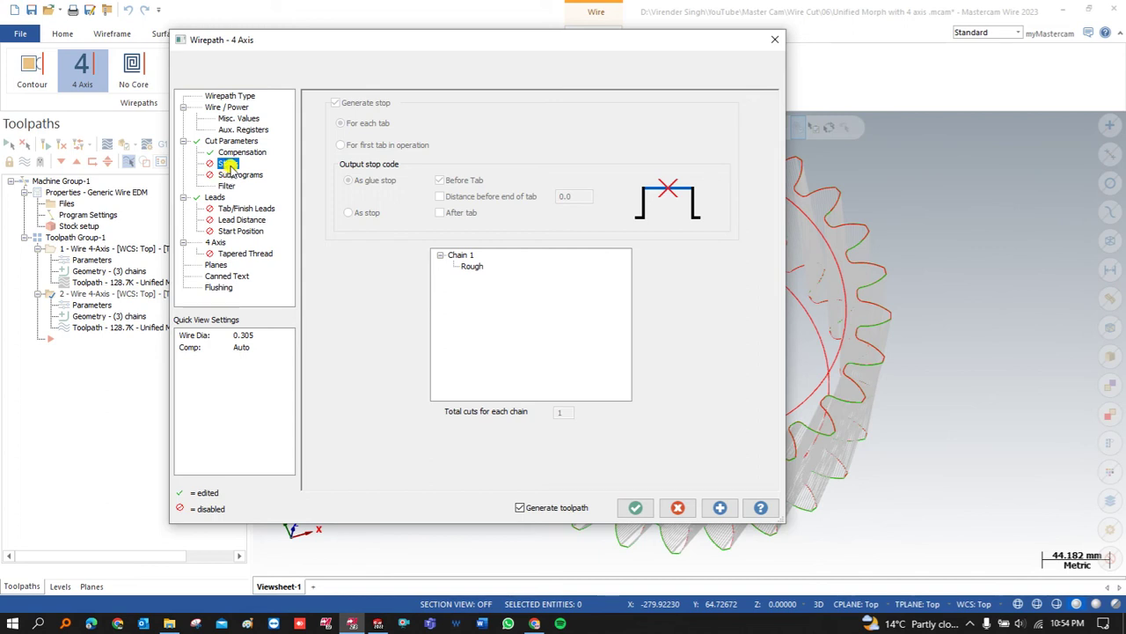
click(215, 198)
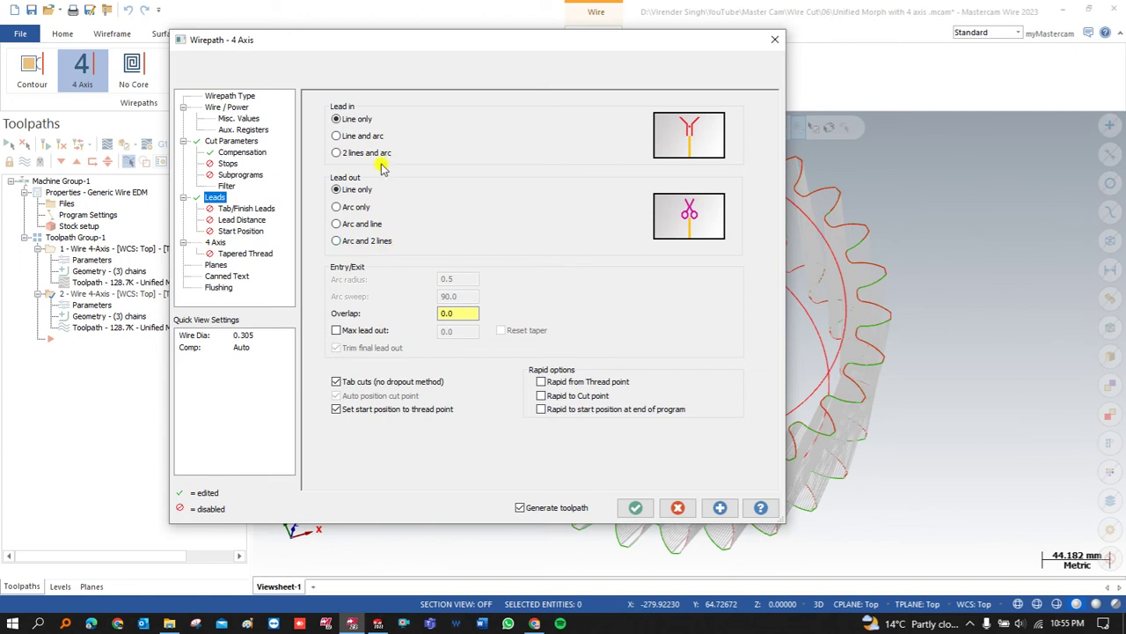
click(251, 208)
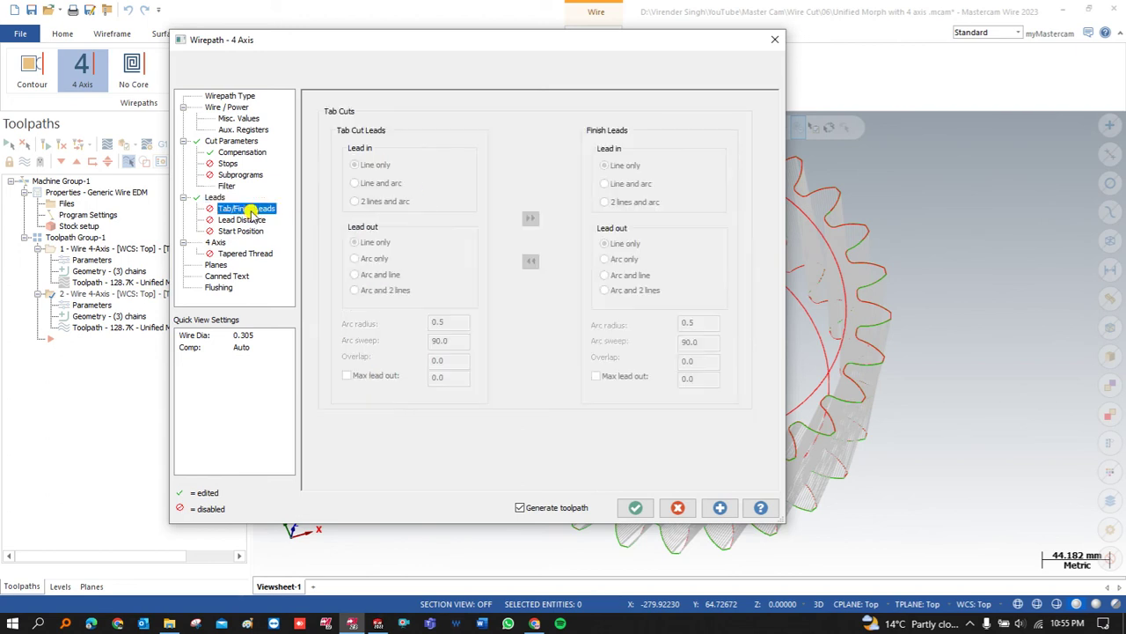
click(228, 220)
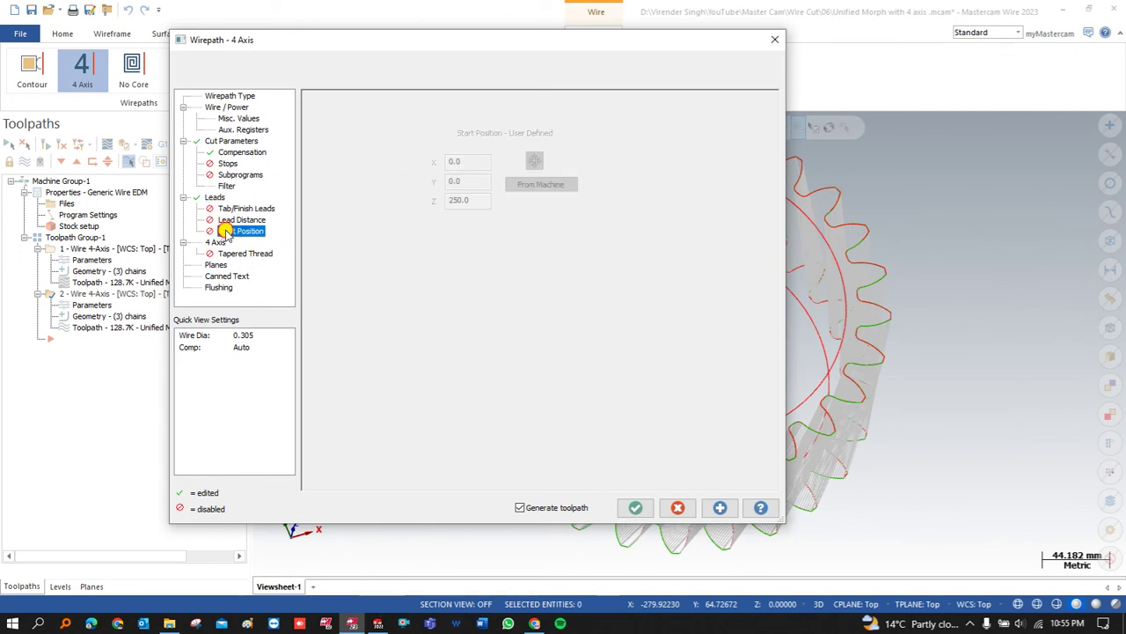
click(217, 242)
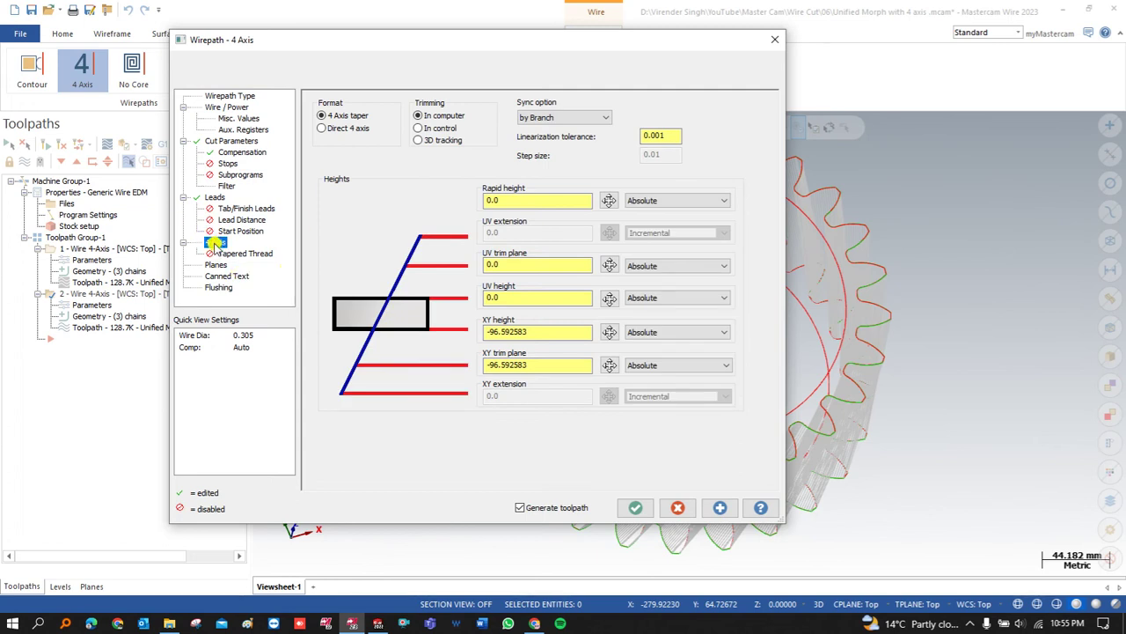
click(225, 254)
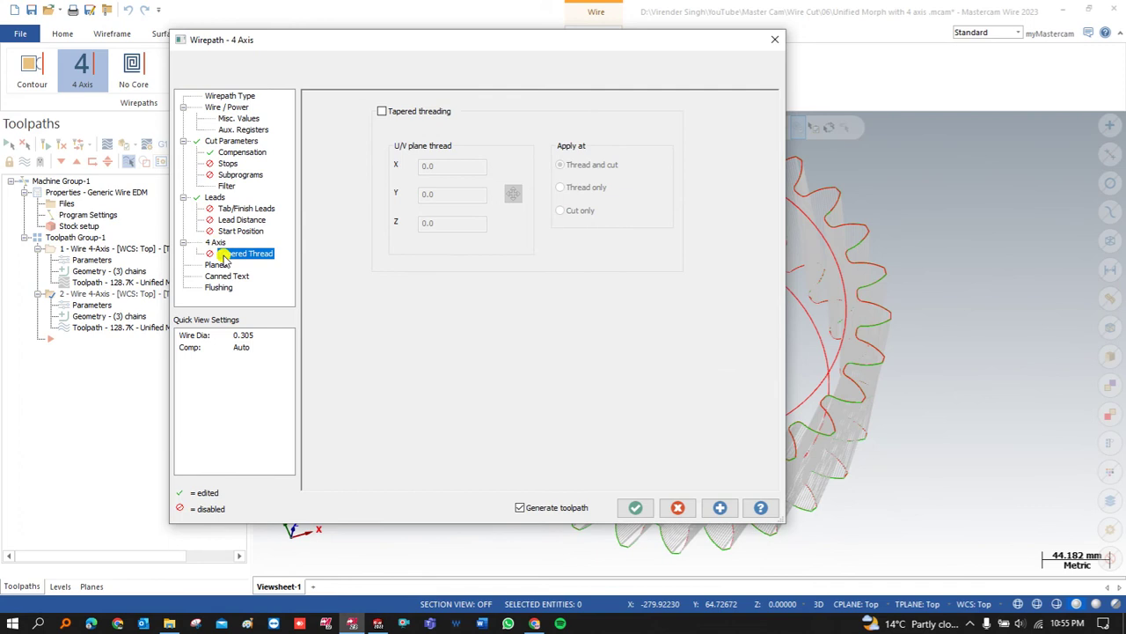
- Check the 4-axis format, trimming and height settings, accept the parameters to regenerate the second toolpath, and dismiss the warning
click(217, 243)
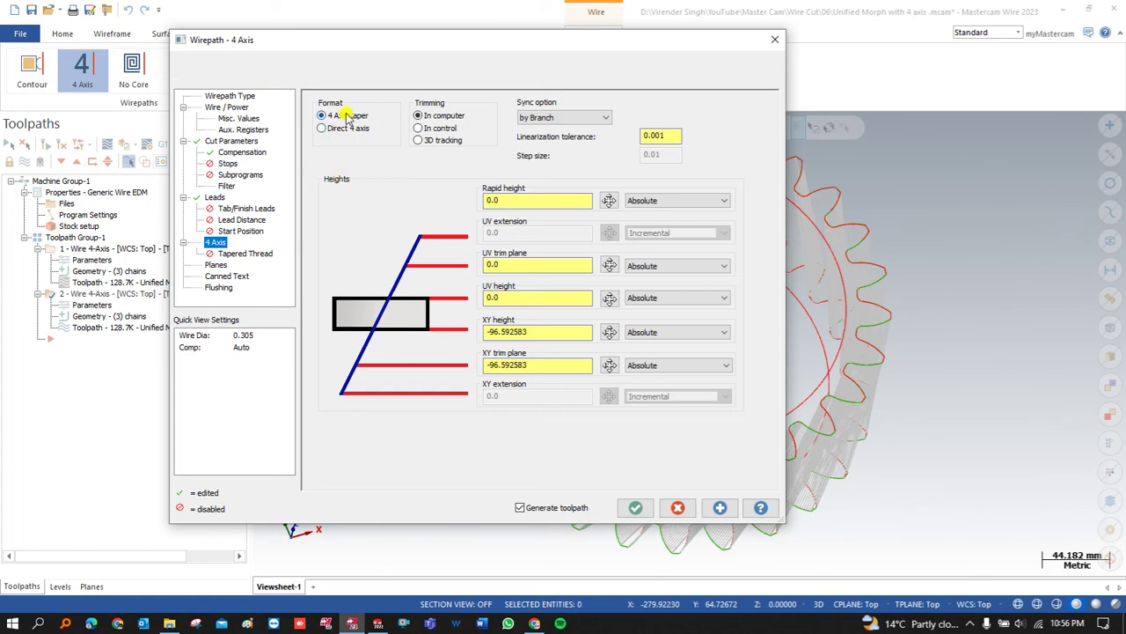
click(511, 203)
drag(509, 201, 452, 206)
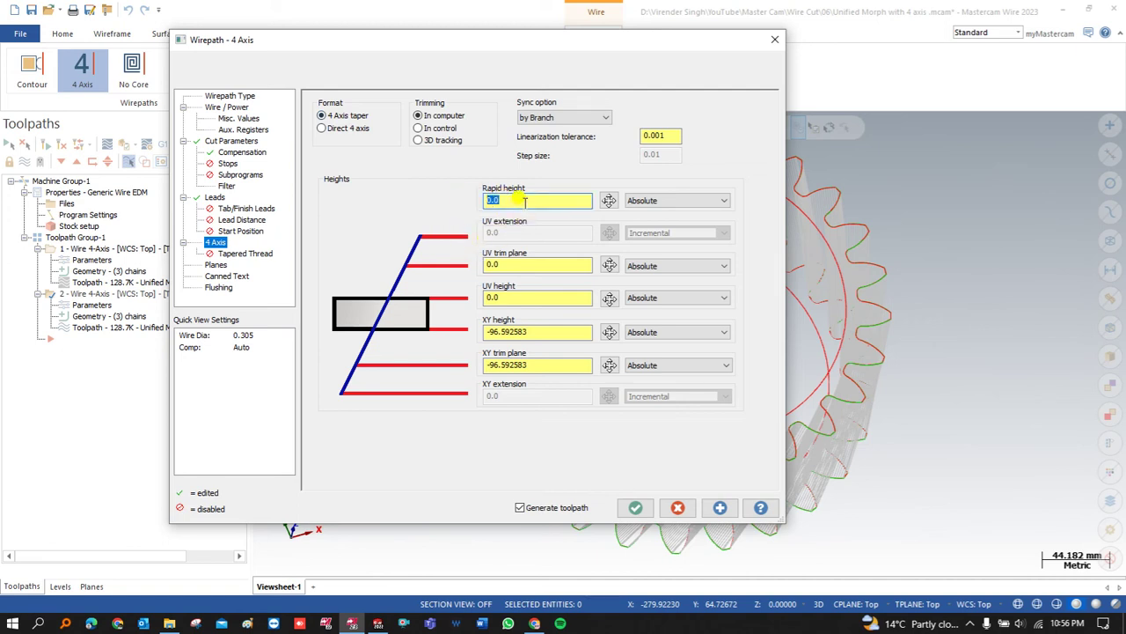
drag(519, 200, 469, 214)
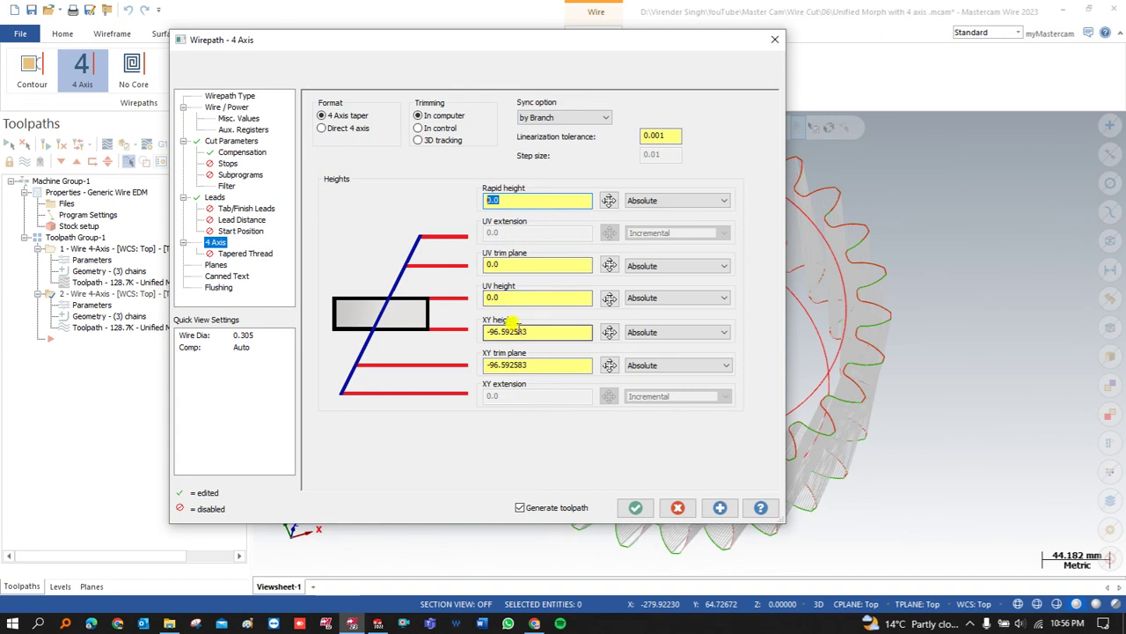
click(636, 507)
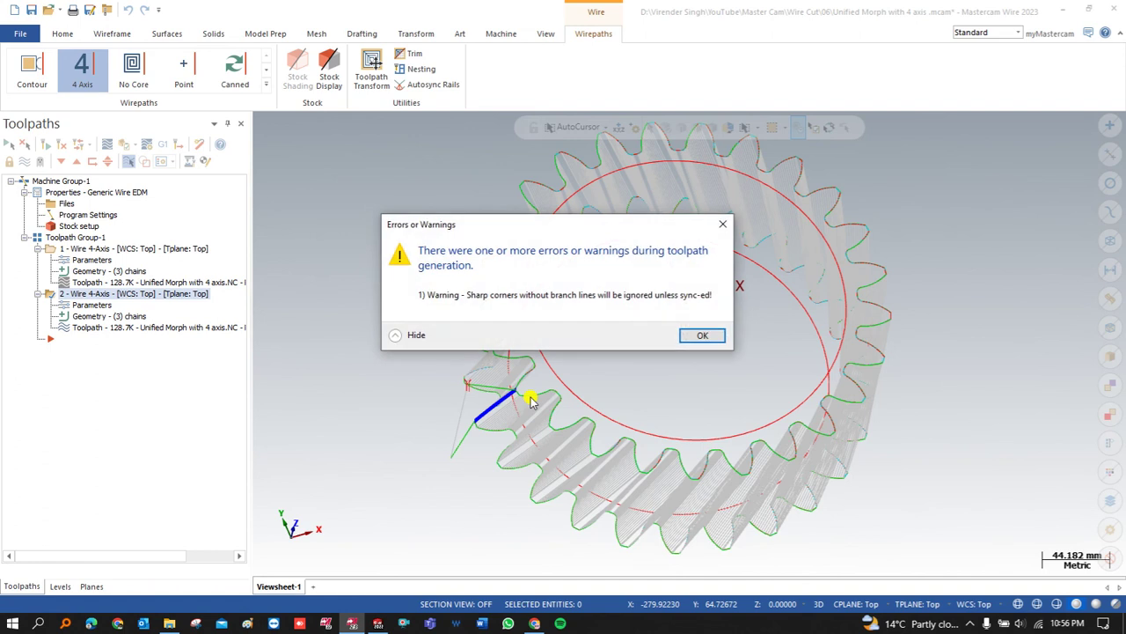
click(695, 336)
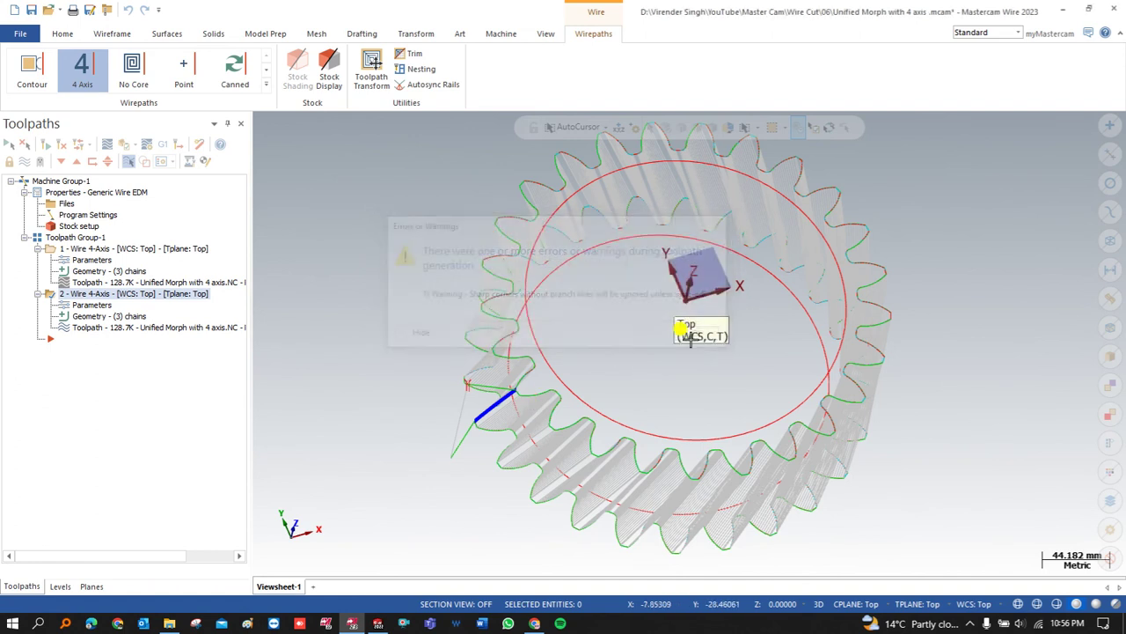
- Select both wire 4-axis operations and play their verification in Mastercam Simulator at a slightly slower speed
middle_drag(558, 363, 581, 332)
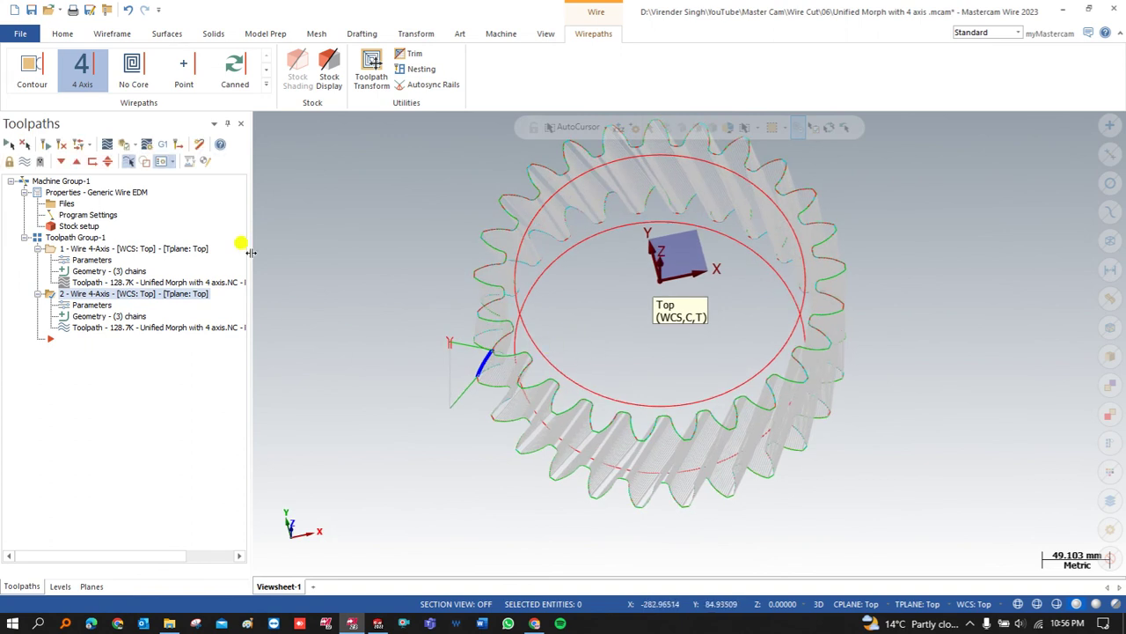
click(8, 144)
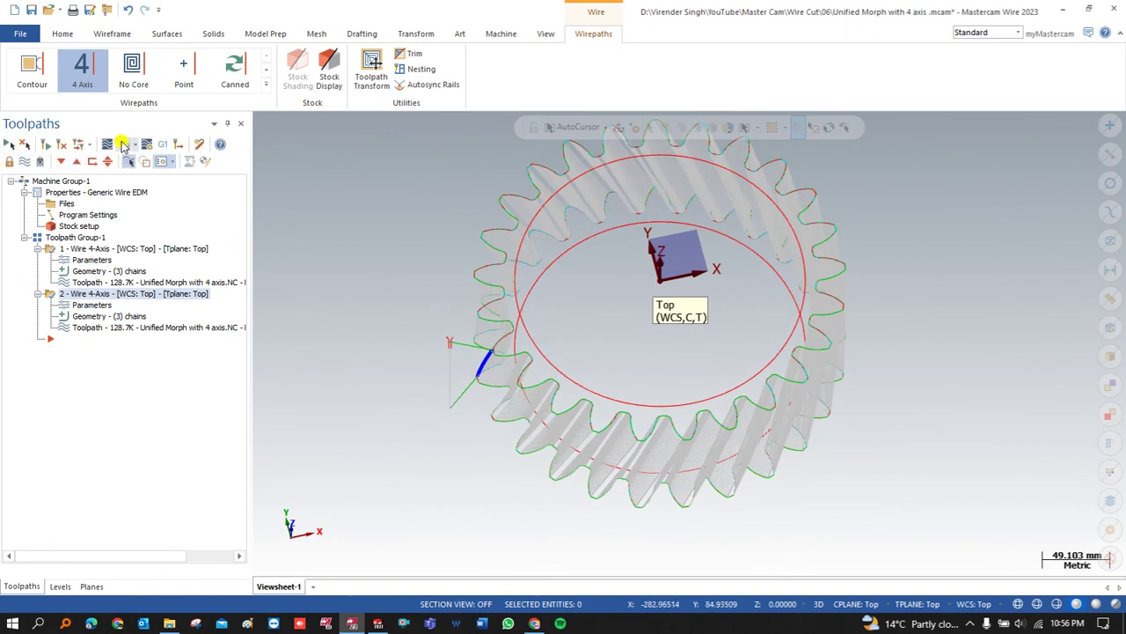
click(123, 146)
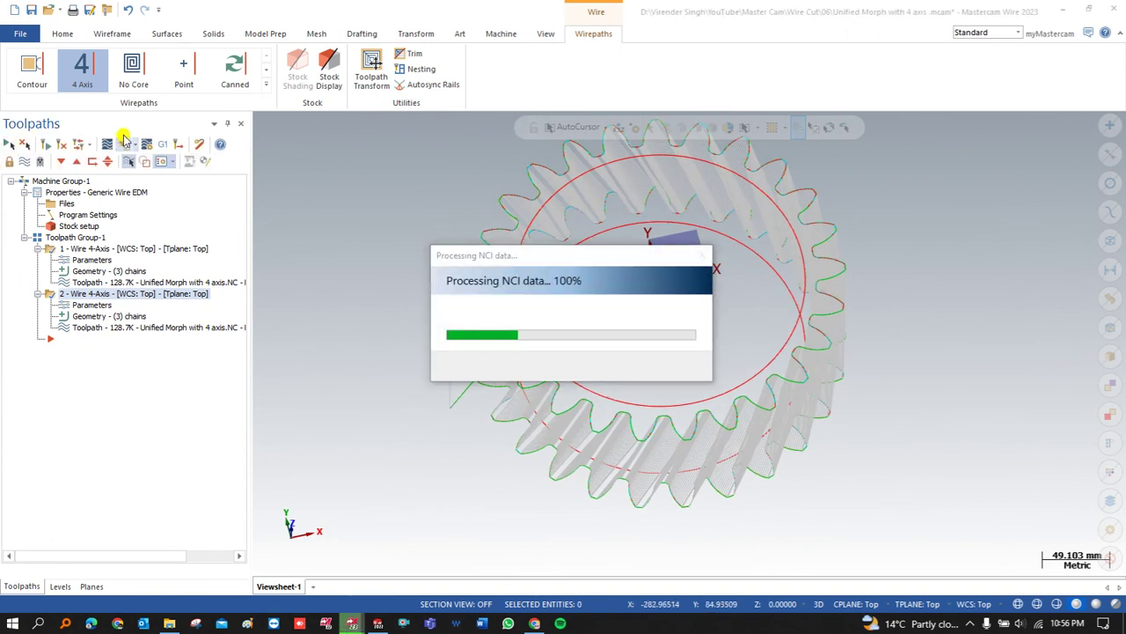
scroll(326, 333, down, 4)
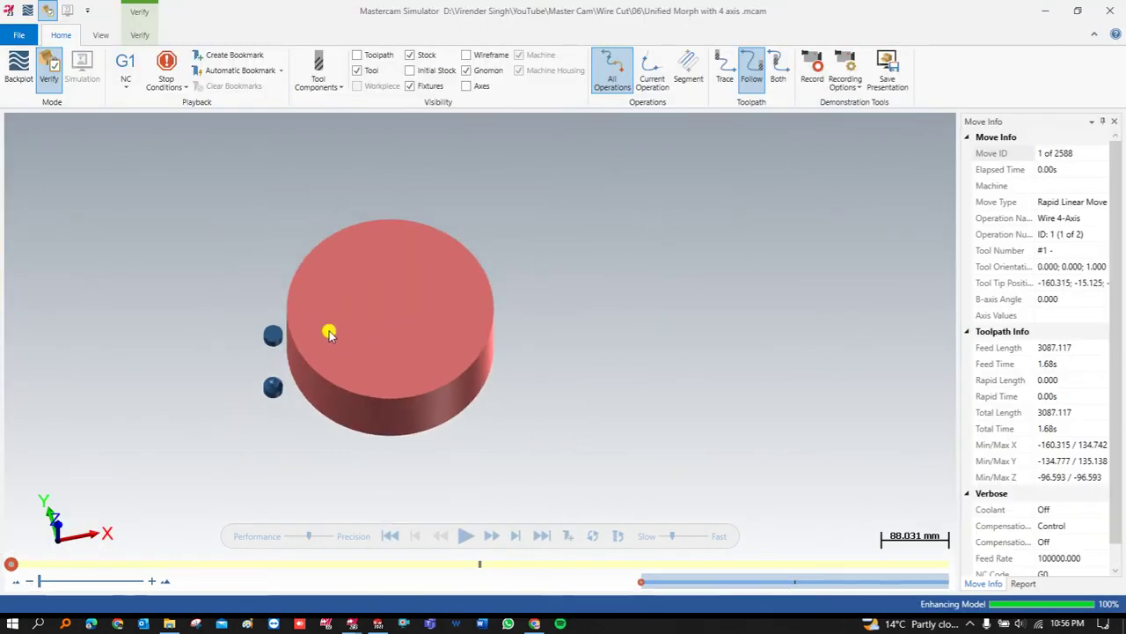
click(663, 537)
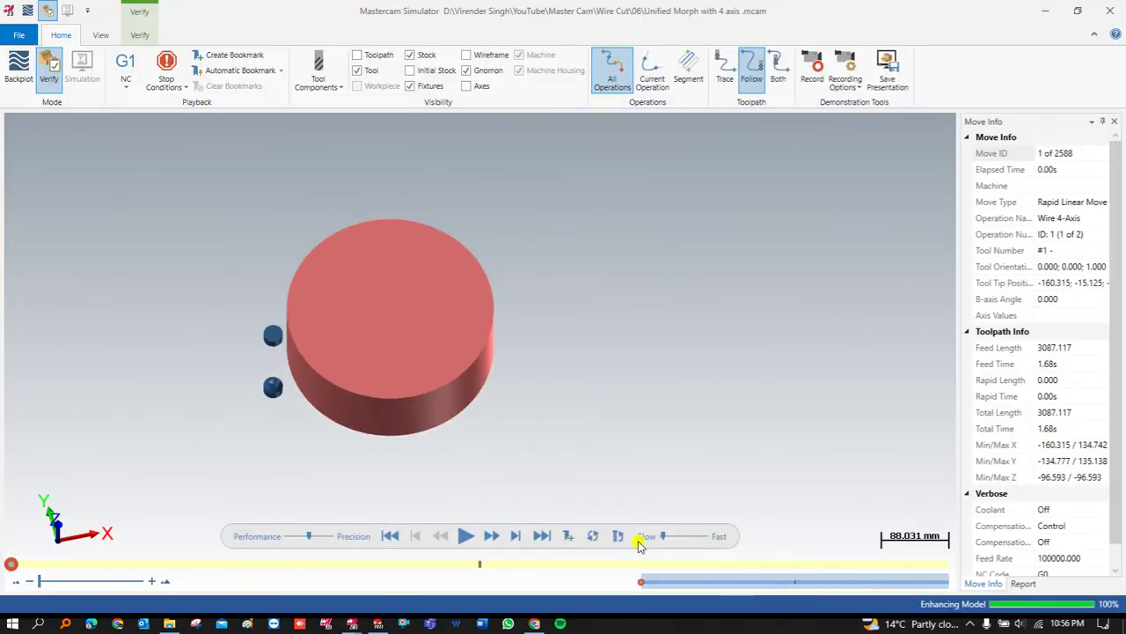
click(466, 536)
scroll(357, 399, up, 2)
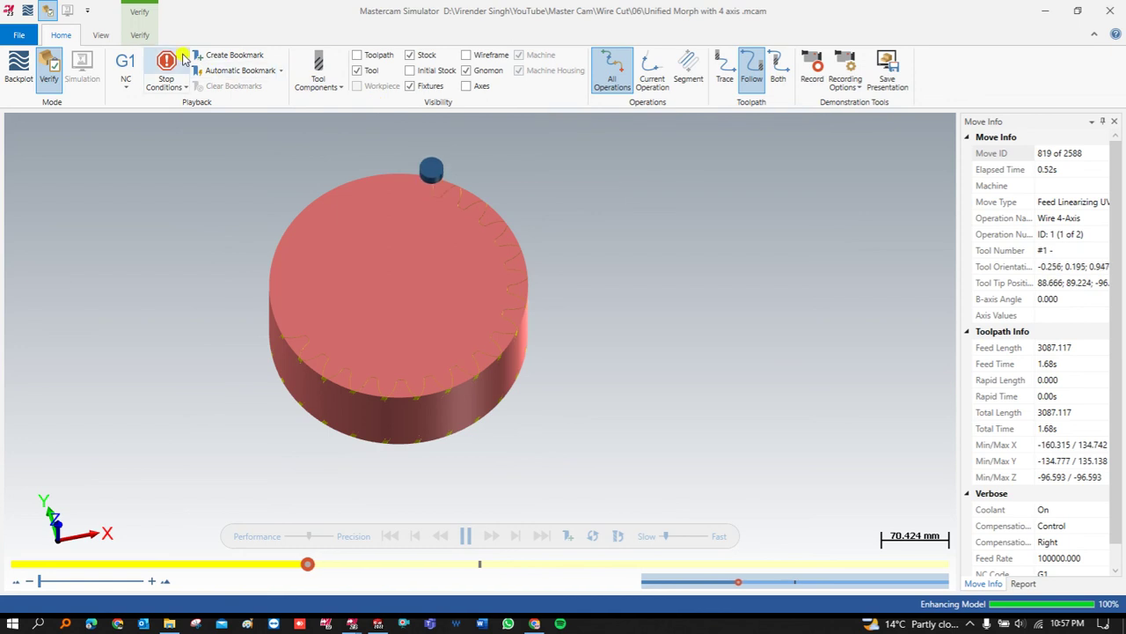
- Split the simulation display into two views in rows and frame the stock and wire guides in both
click(139, 35)
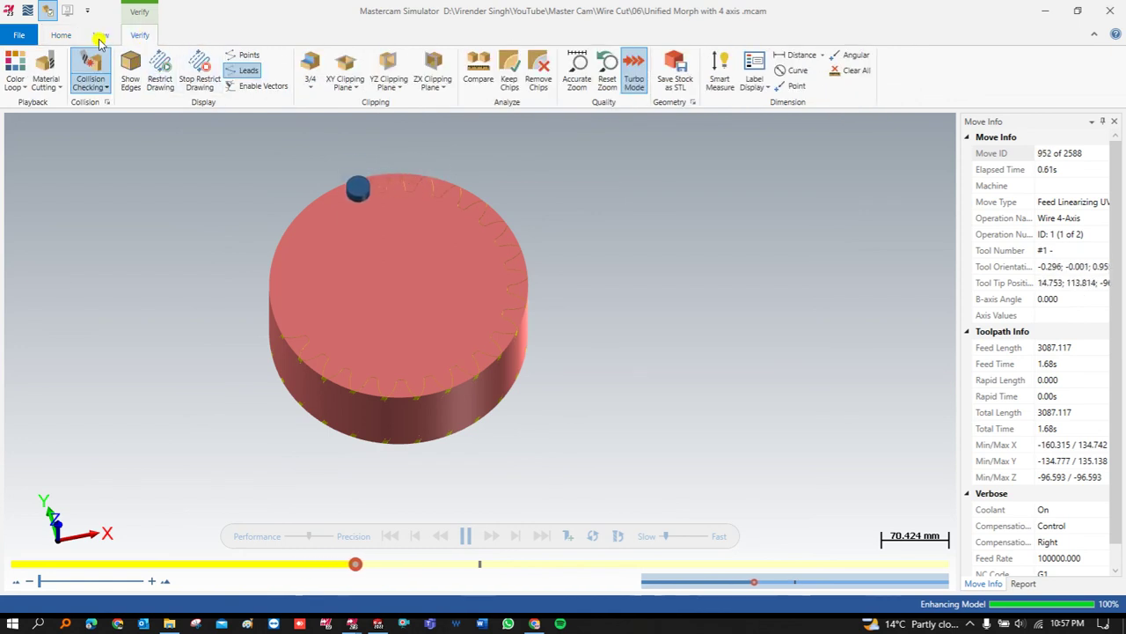
click(100, 35)
click(300, 73)
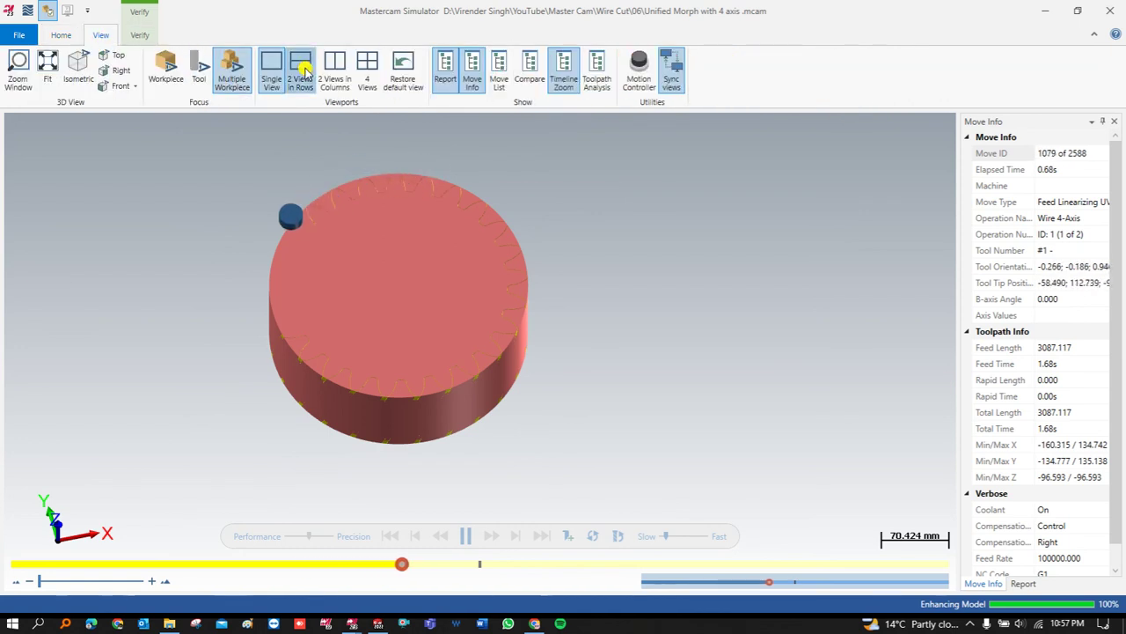
middle_drag(452, 344, 352, 284)
scroll(352, 284, up, 1)
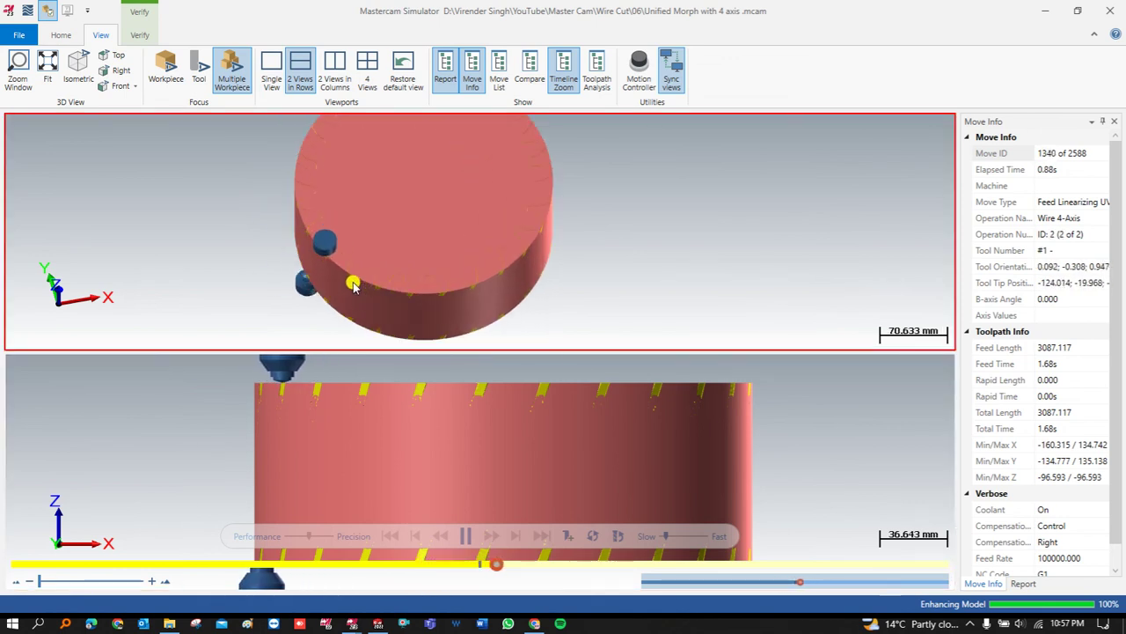
click(385, 435)
scroll(387, 438, down, 1)
scroll(387, 437, down, 1)
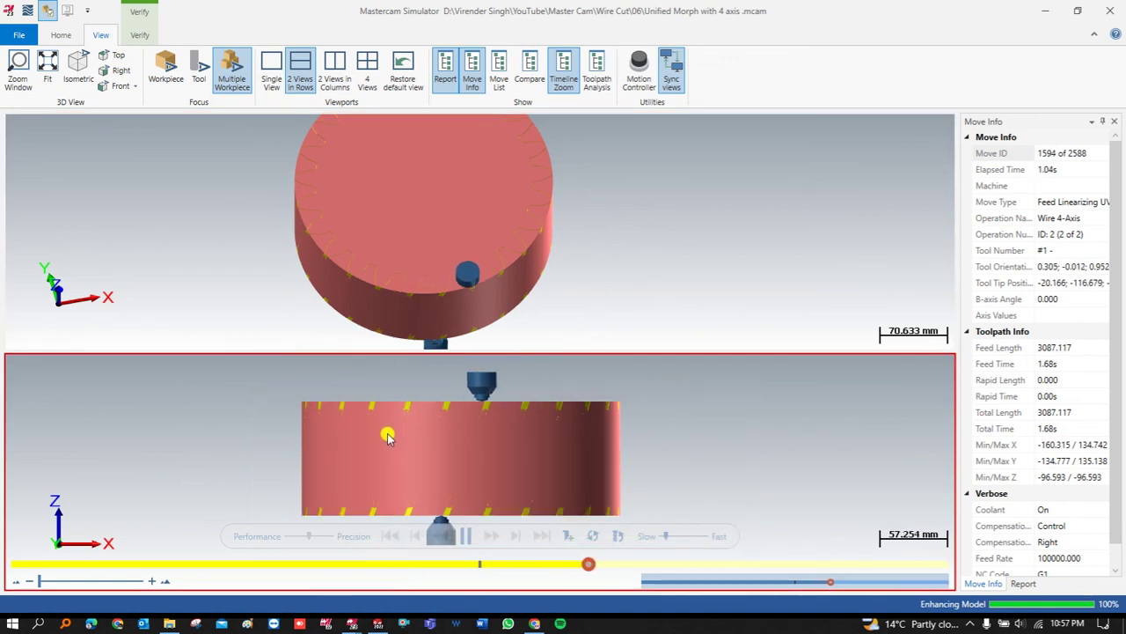
- Follow the second operation's wire cut around the stock in the isometric view until the simulation ends
click(317, 227)
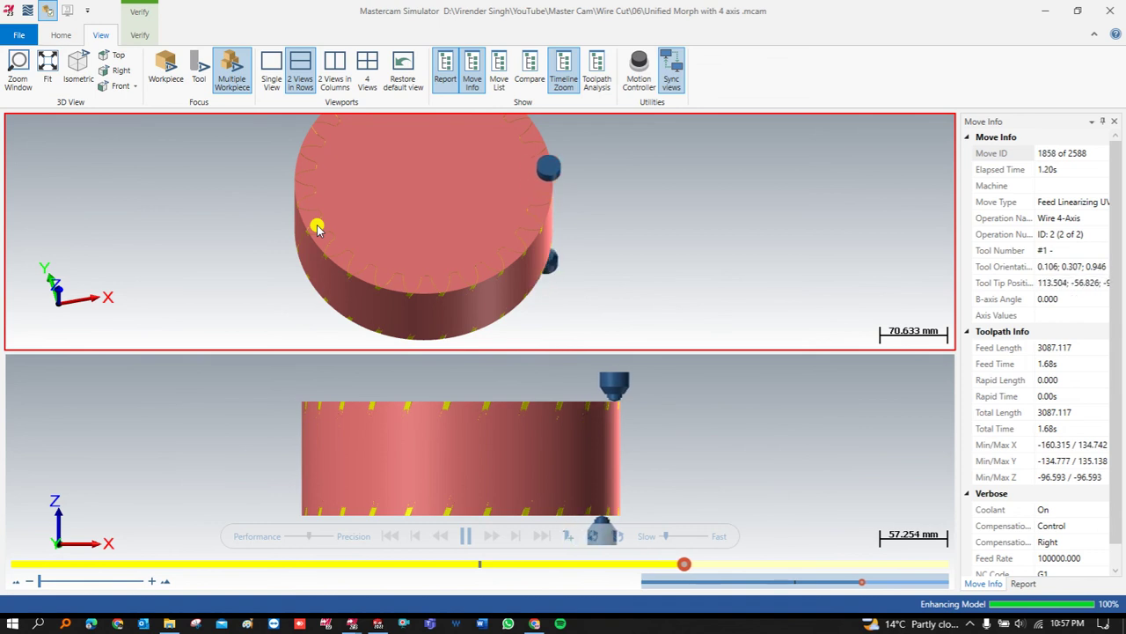
scroll(467, 261, down, 2)
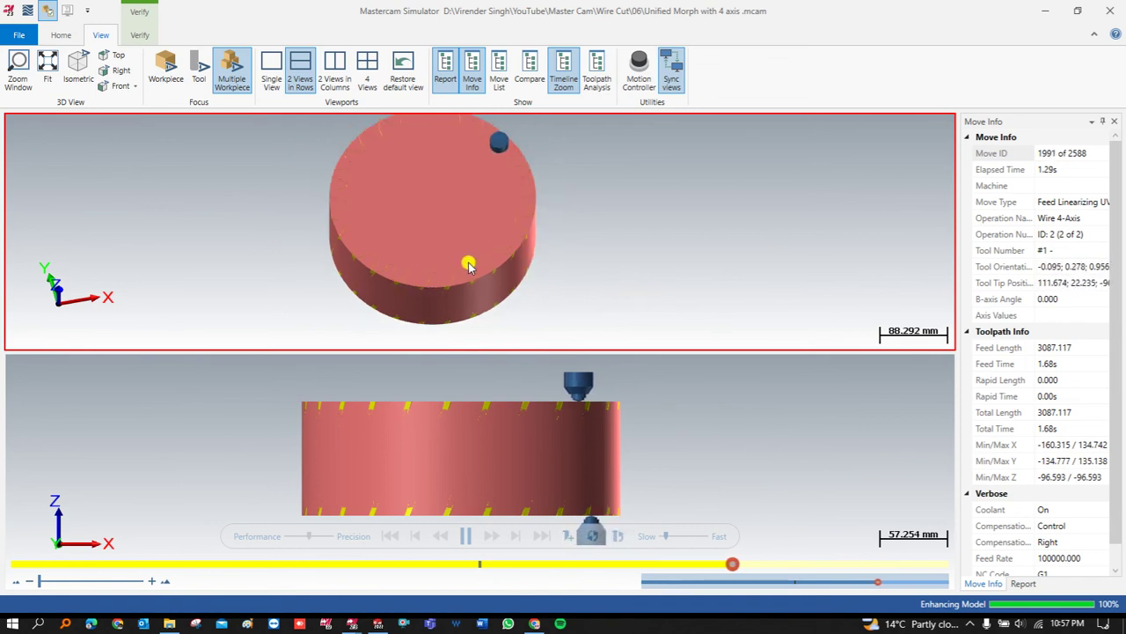
scroll(420, 231, up, 1)
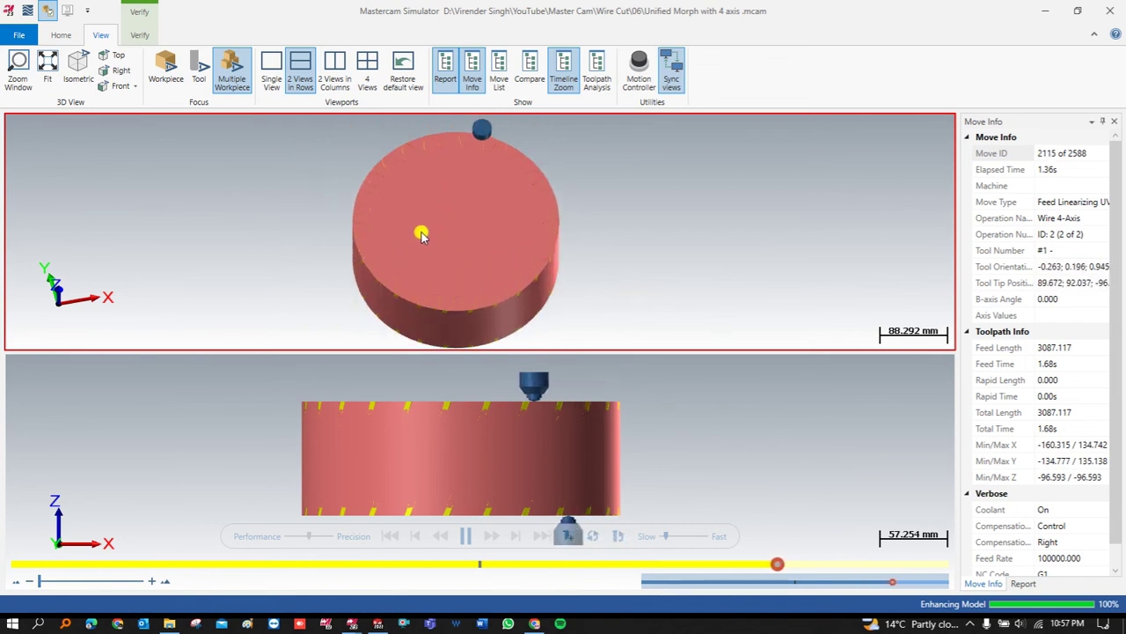
scroll(421, 235, down, 1)
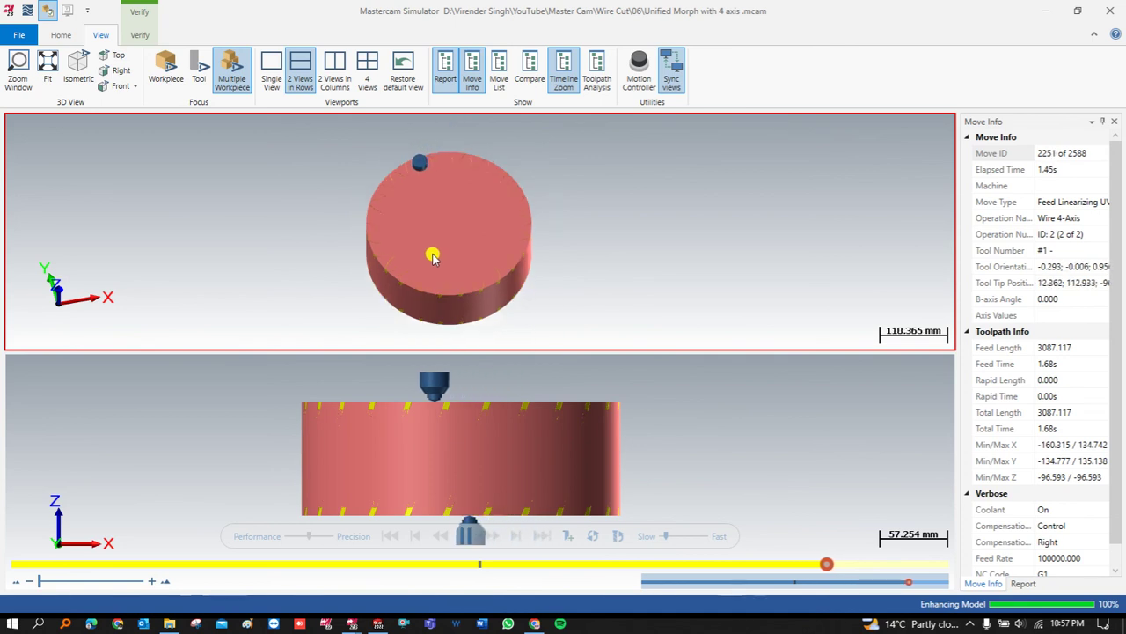
scroll(432, 256, up, 1)
scroll(432, 256, down, 1)
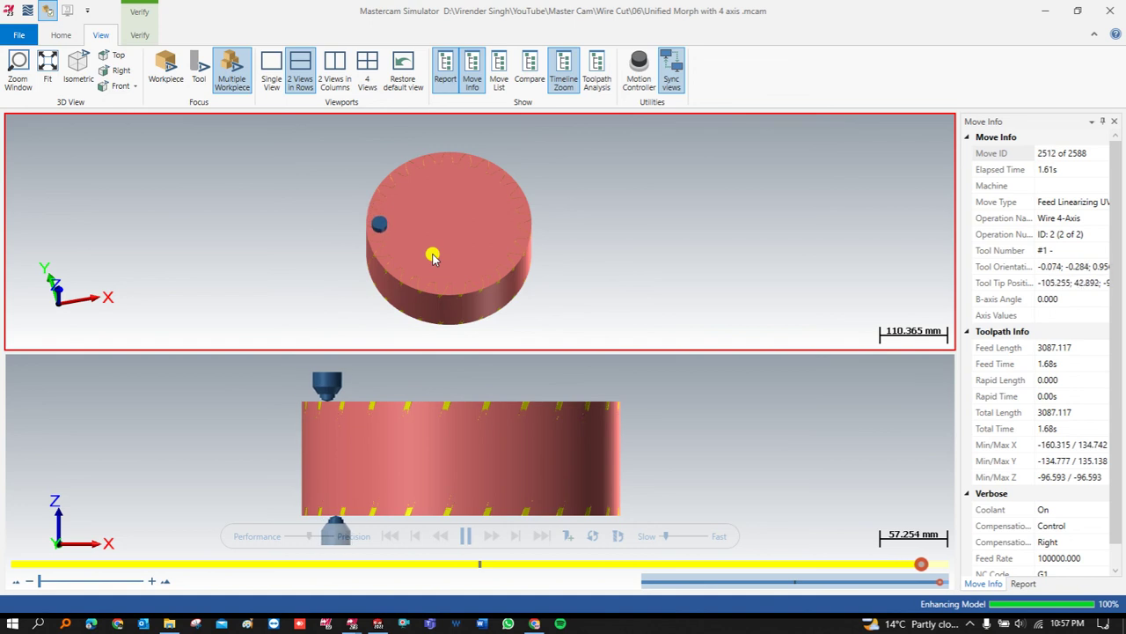
scroll(432, 256, up, 1)
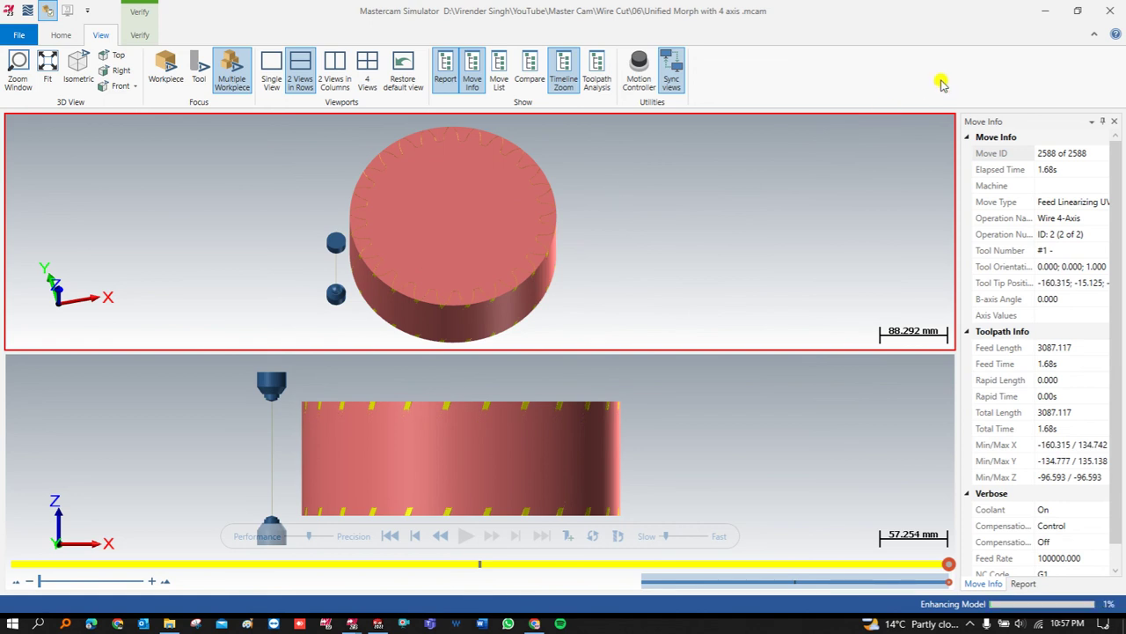
- Return to Mastercam and inspect the gear's wire path around the entry point from the top and at an angle
click(1046, 11)
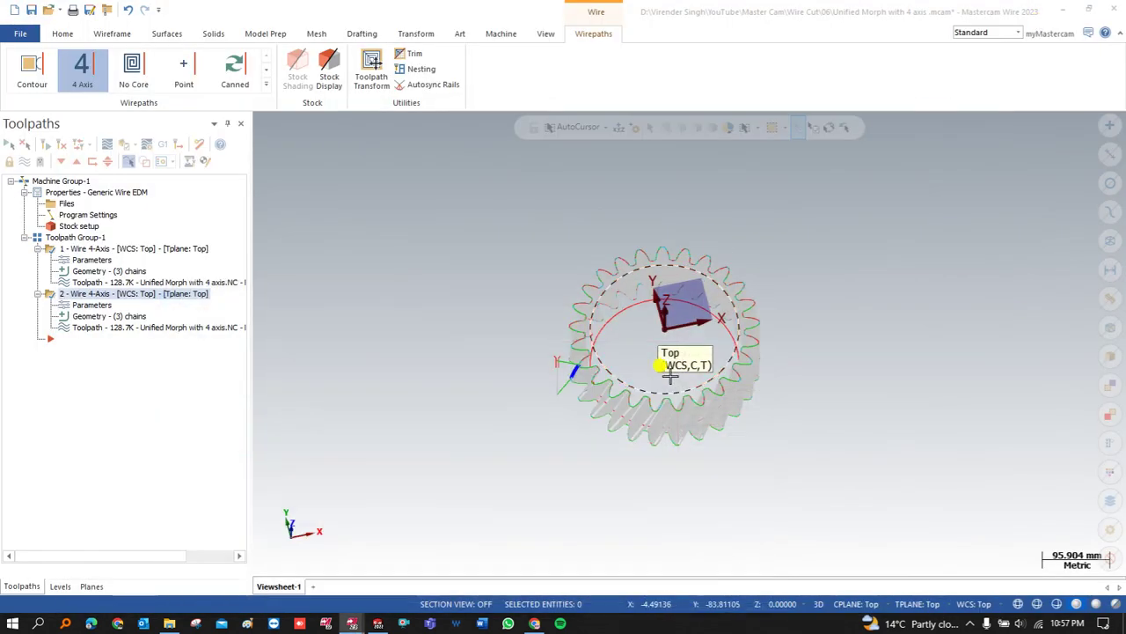
scroll(671, 374, up, 4)
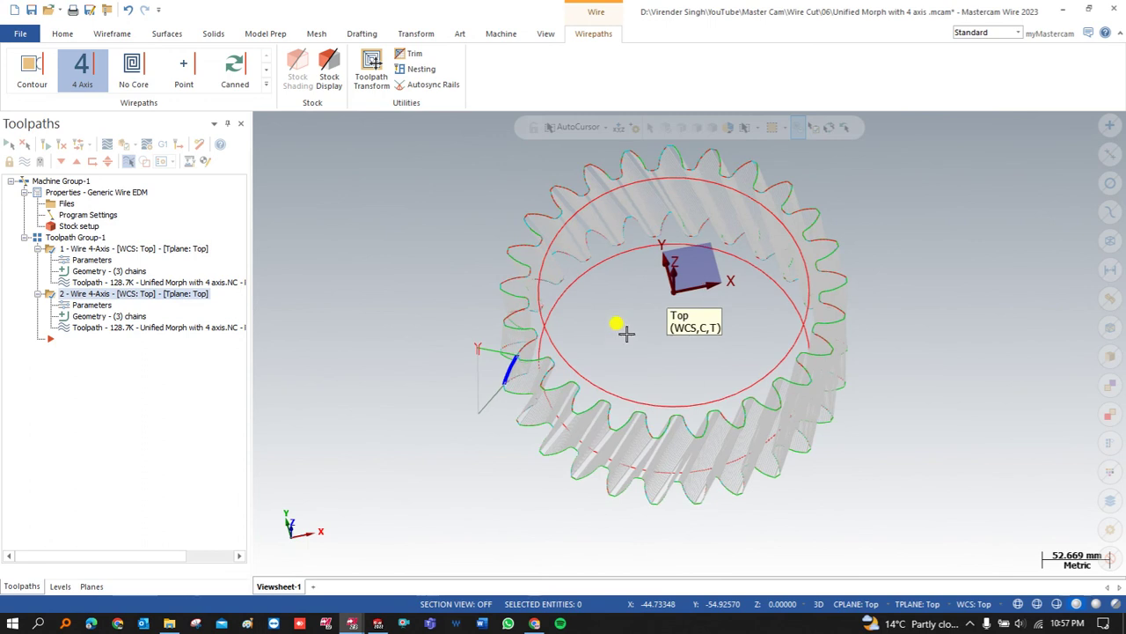
right_click(627, 332)
click(651, 390)
scroll(595, 349, up, 7)
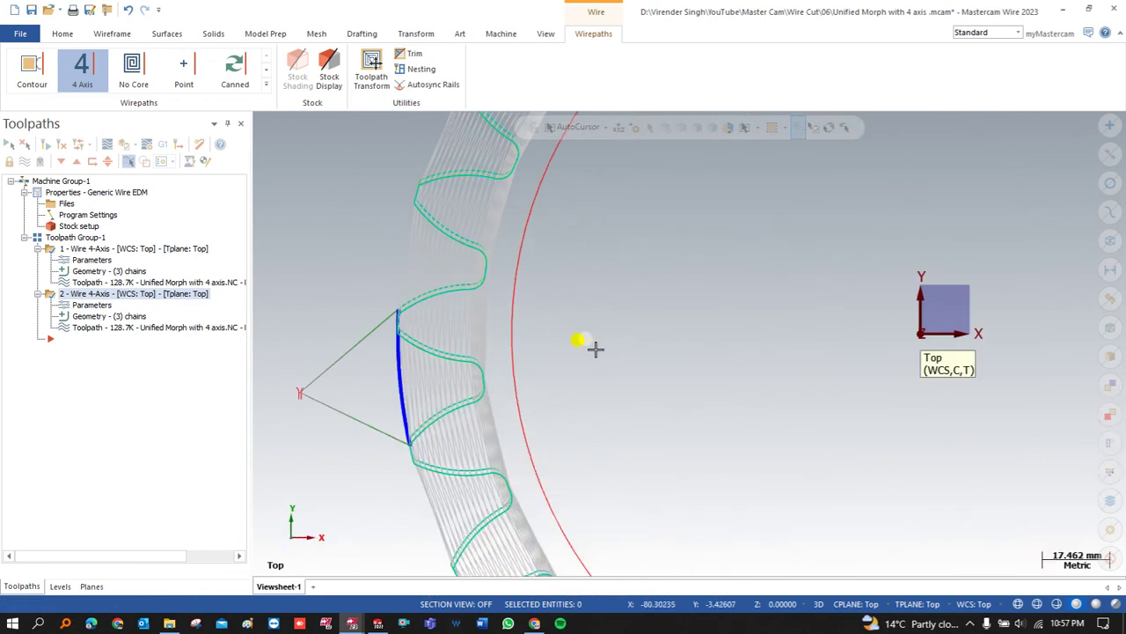
scroll(596, 349, down, 7)
middle_drag(576, 359, 573, 329)
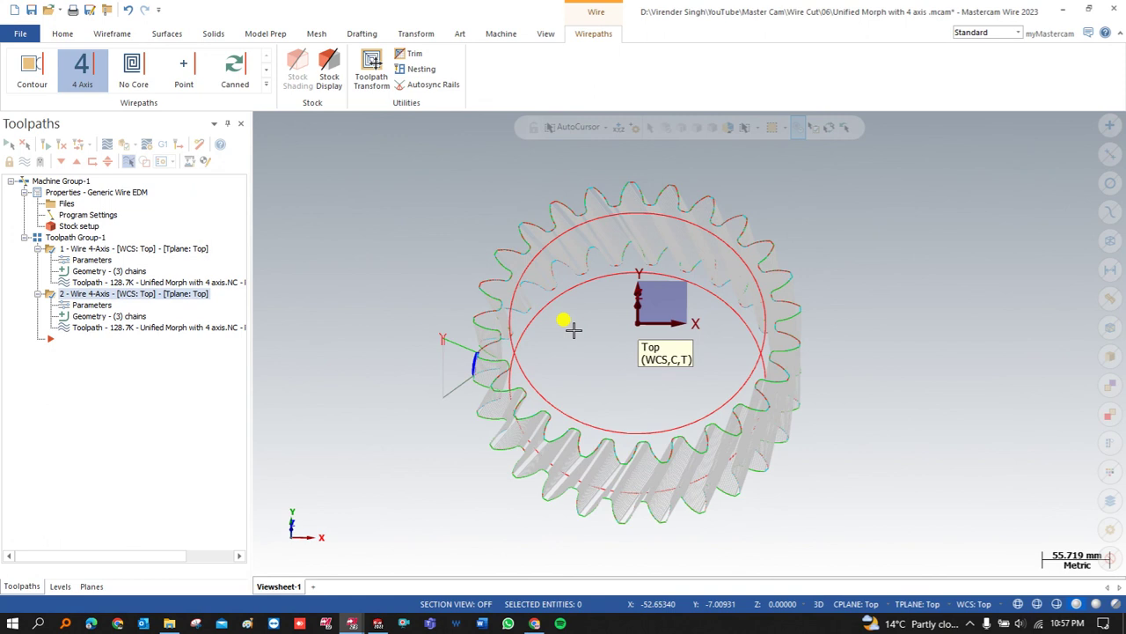